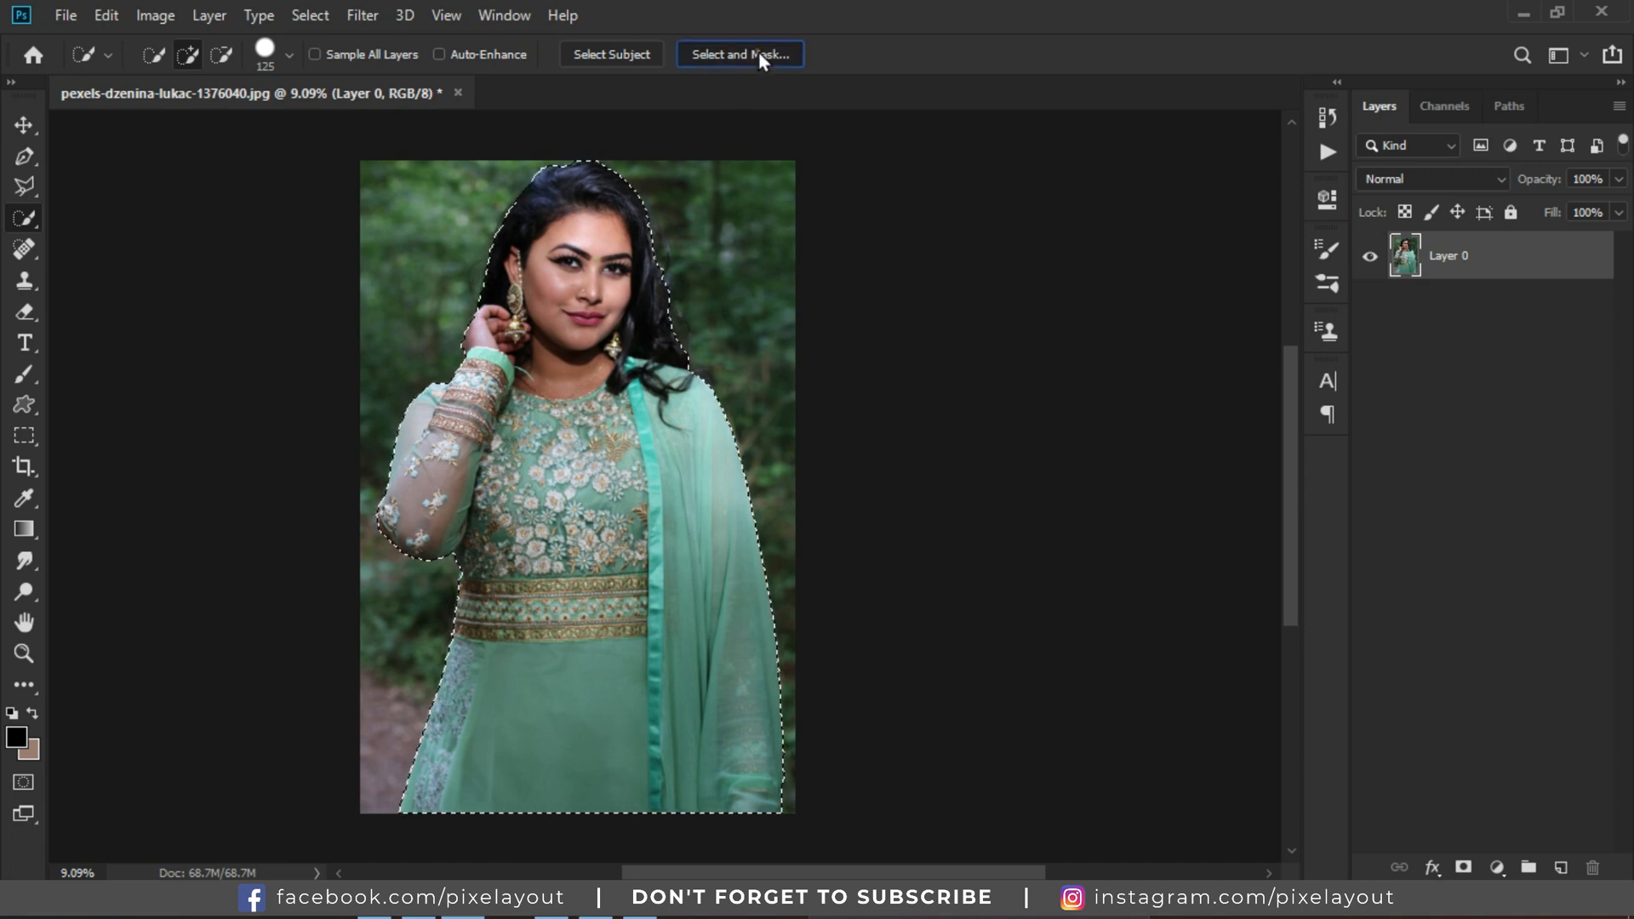
# Open Select and Mask for the woman's selection and use the Overlay view mode.
pyautogui.click(759, 54)
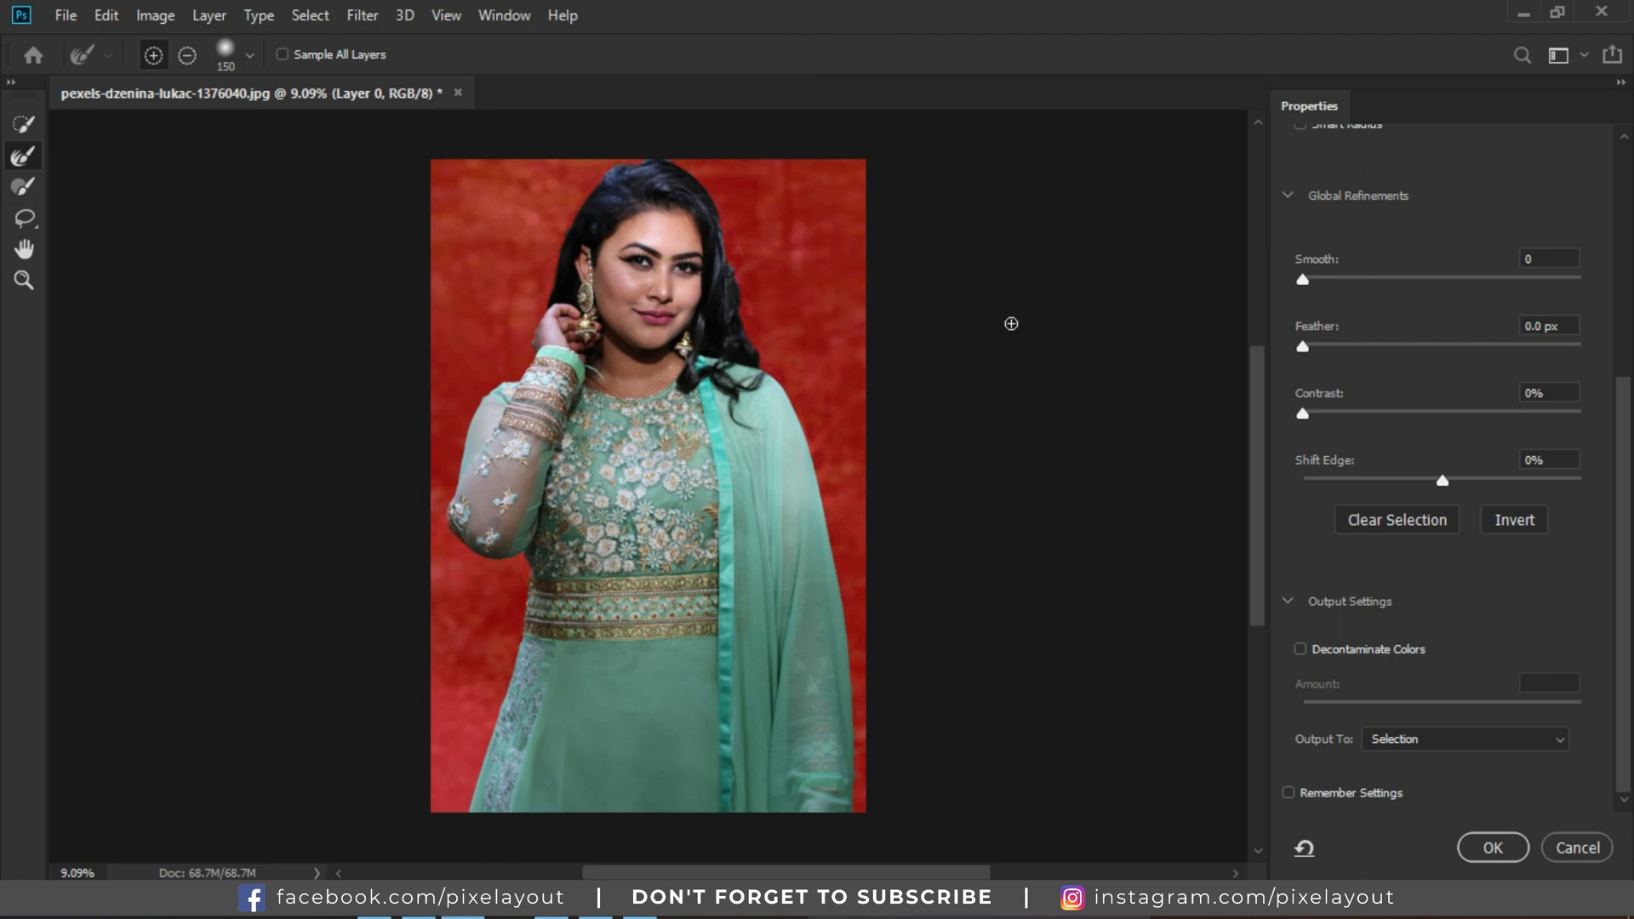
pyautogui.scroll(2, 1366, 413)
pyautogui.scroll(2, 1366, 423)
pyautogui.scroll(5, 1366, 414)
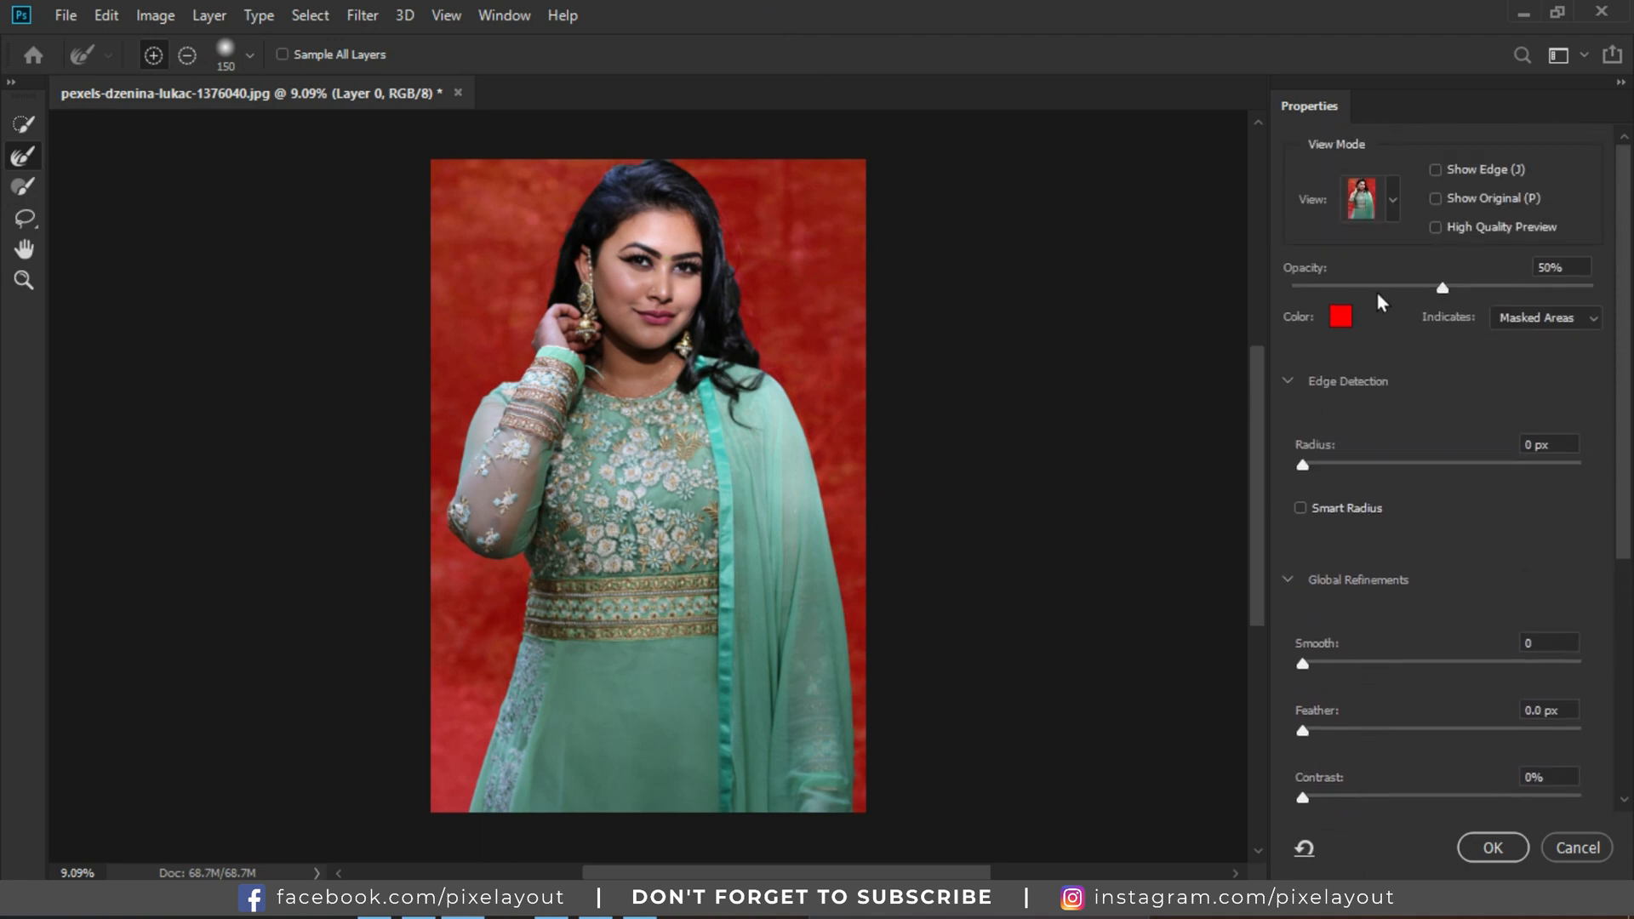
pyautogui.click(1391, 204)
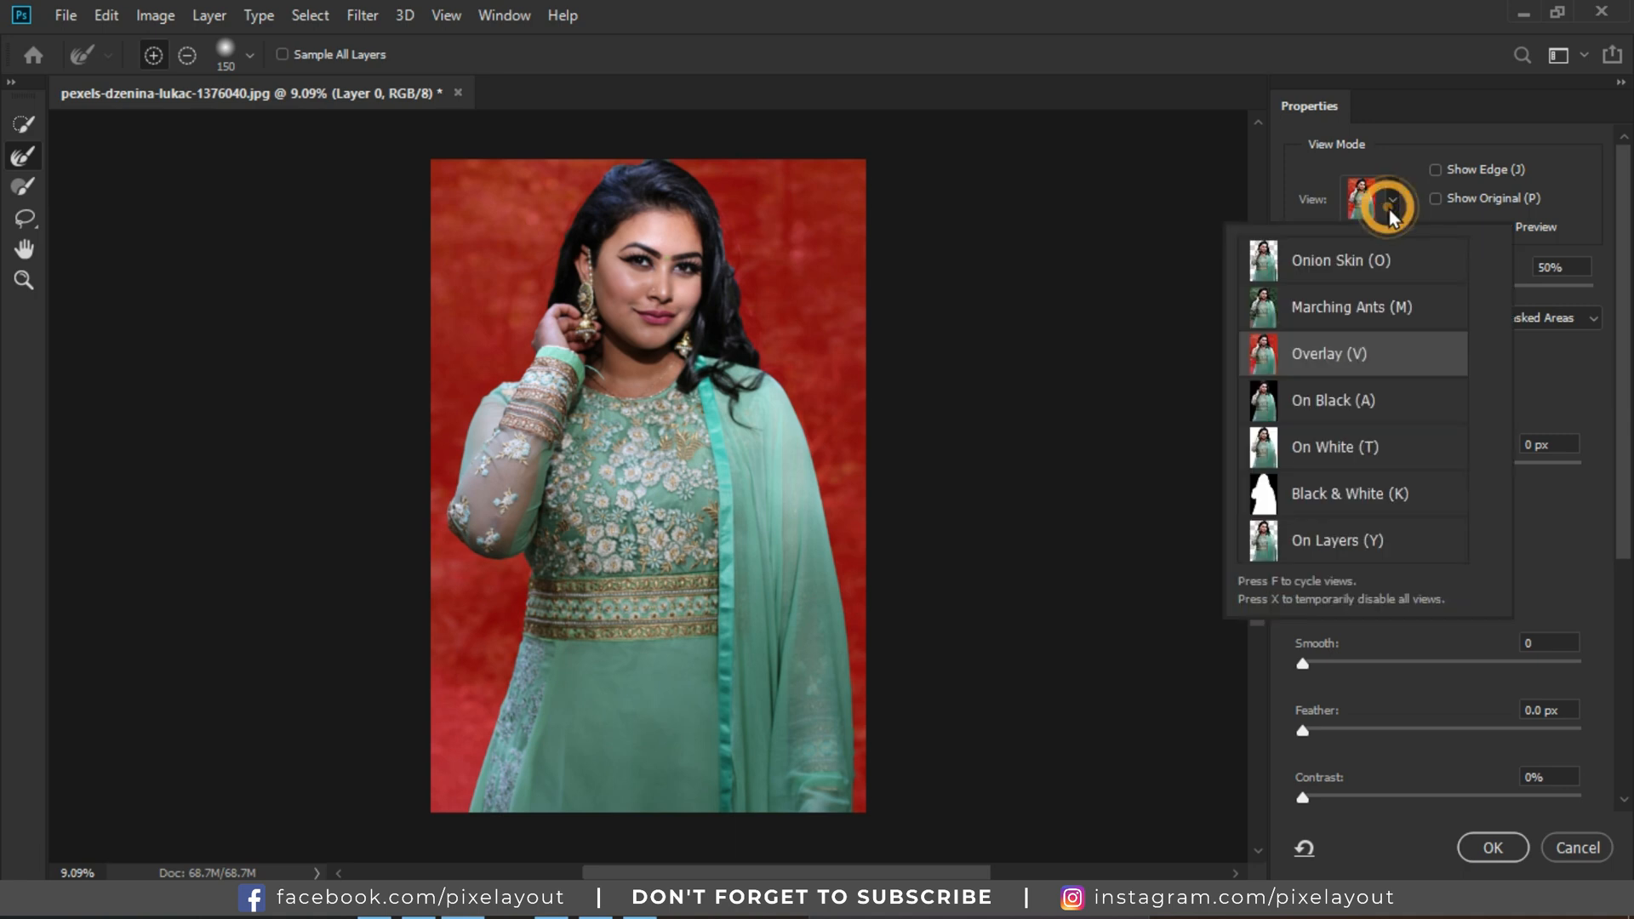
pyautogui.click(1349, 354)
# Refine the selection around the woman's hair with the Refine Edge Brush, painting over the loose strands along both sides.
pyautogui.scroll(1, 639, 172)
pyautogui.scroll(2, 537, 236)
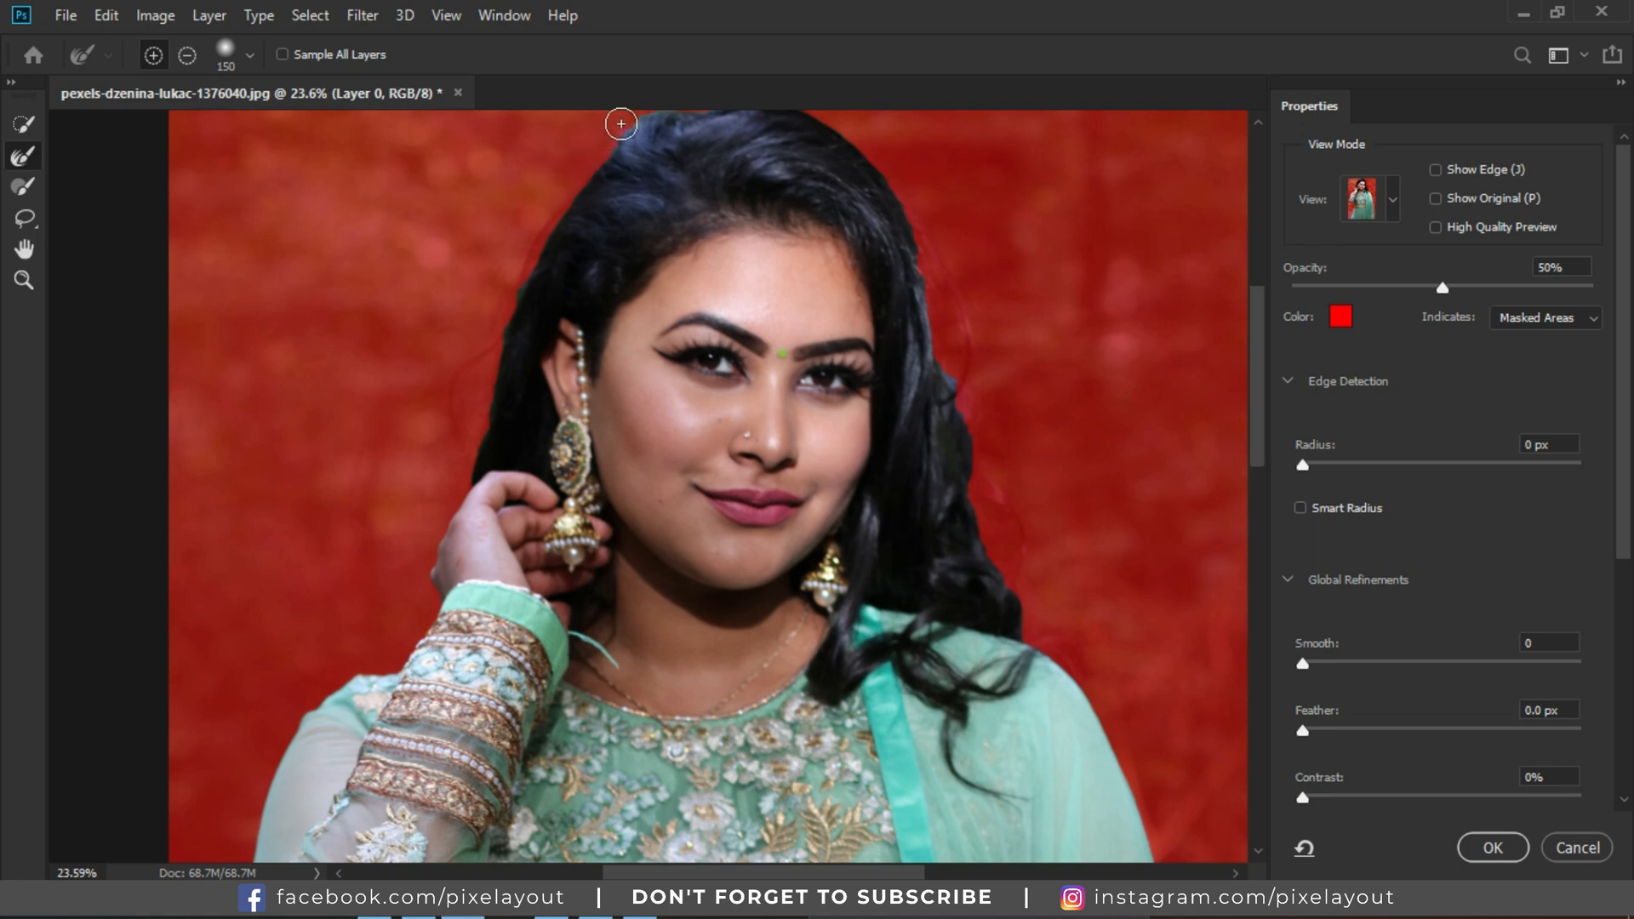
pyautogui.moveTo(620, 124)
pyautogui.mouseDown()
pyautogui.moveTo(554, 204)
pyautogui.moveTo(463, 391)
pyautogui.moveTo(463, 492)
pyautogui.moveTo(487, 395)
pyautogui.mouseUp()
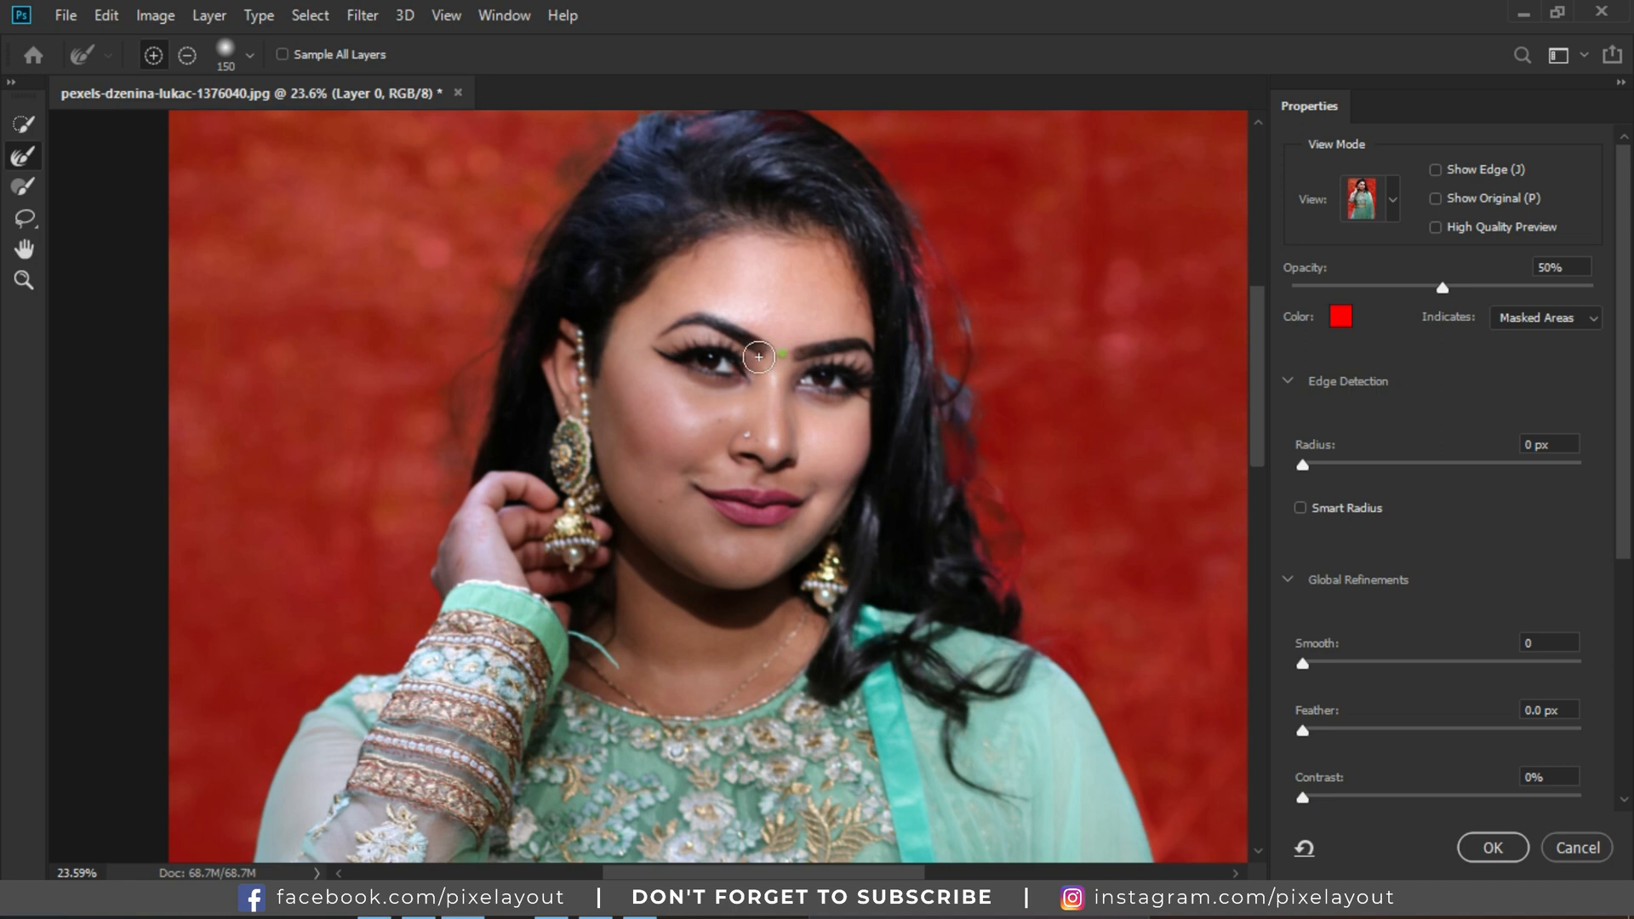
# Enable Decontaminate Colors at 100% and output the refined selection to New Layer with Layer Mask.
pyautogui.scroll(-5, 758, 356)
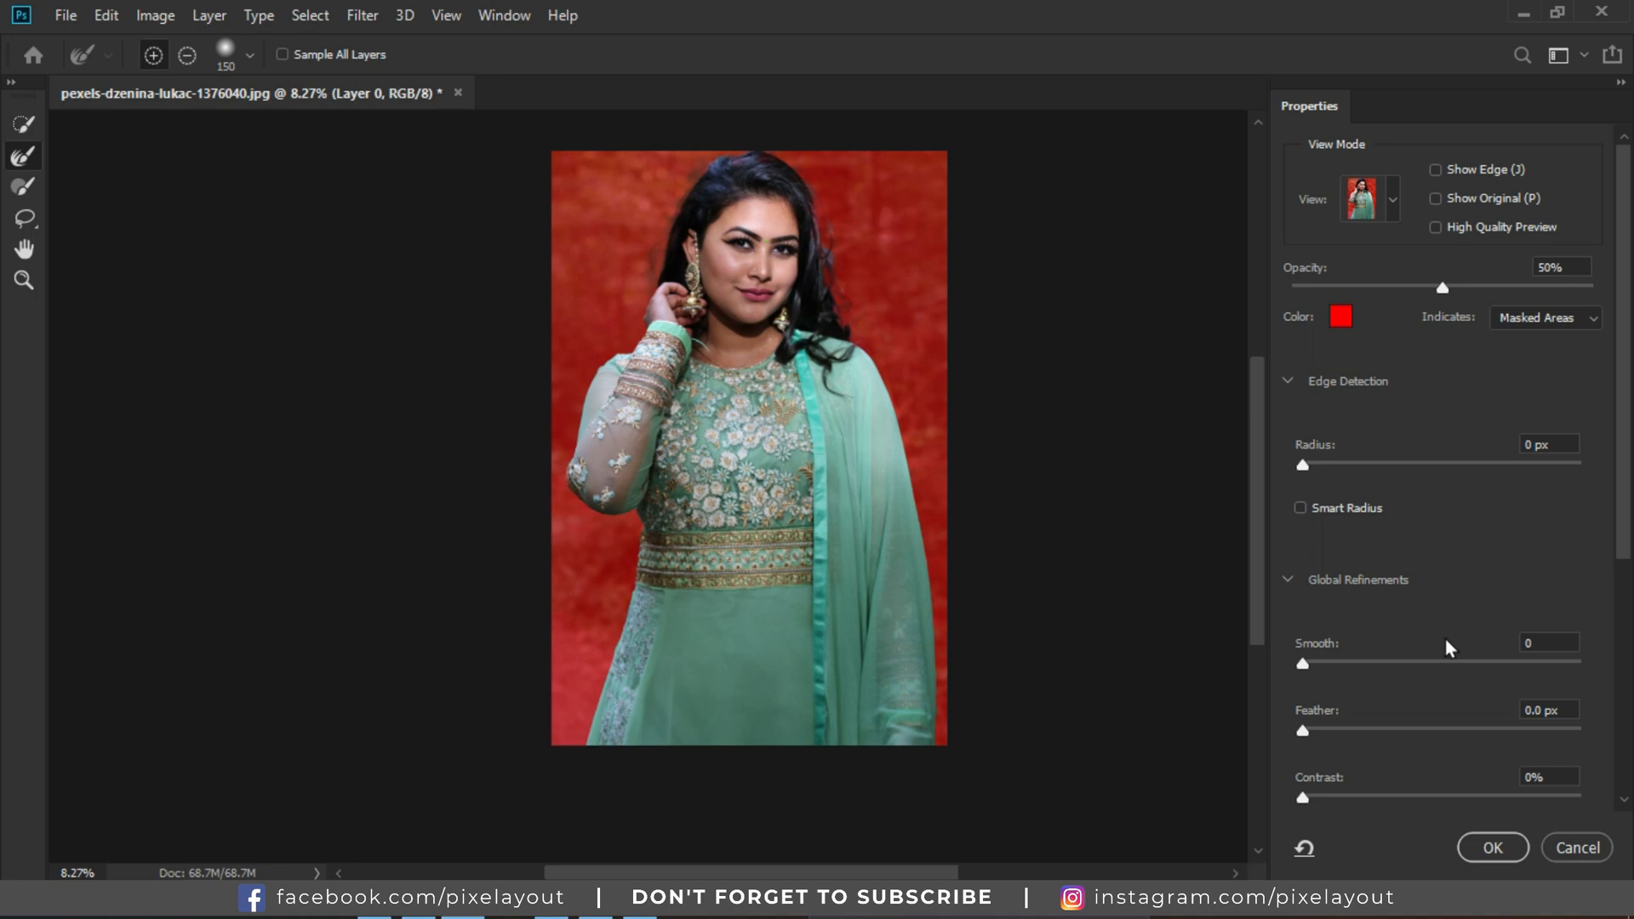
pyautogui.scroll(-5, 1447, 643)
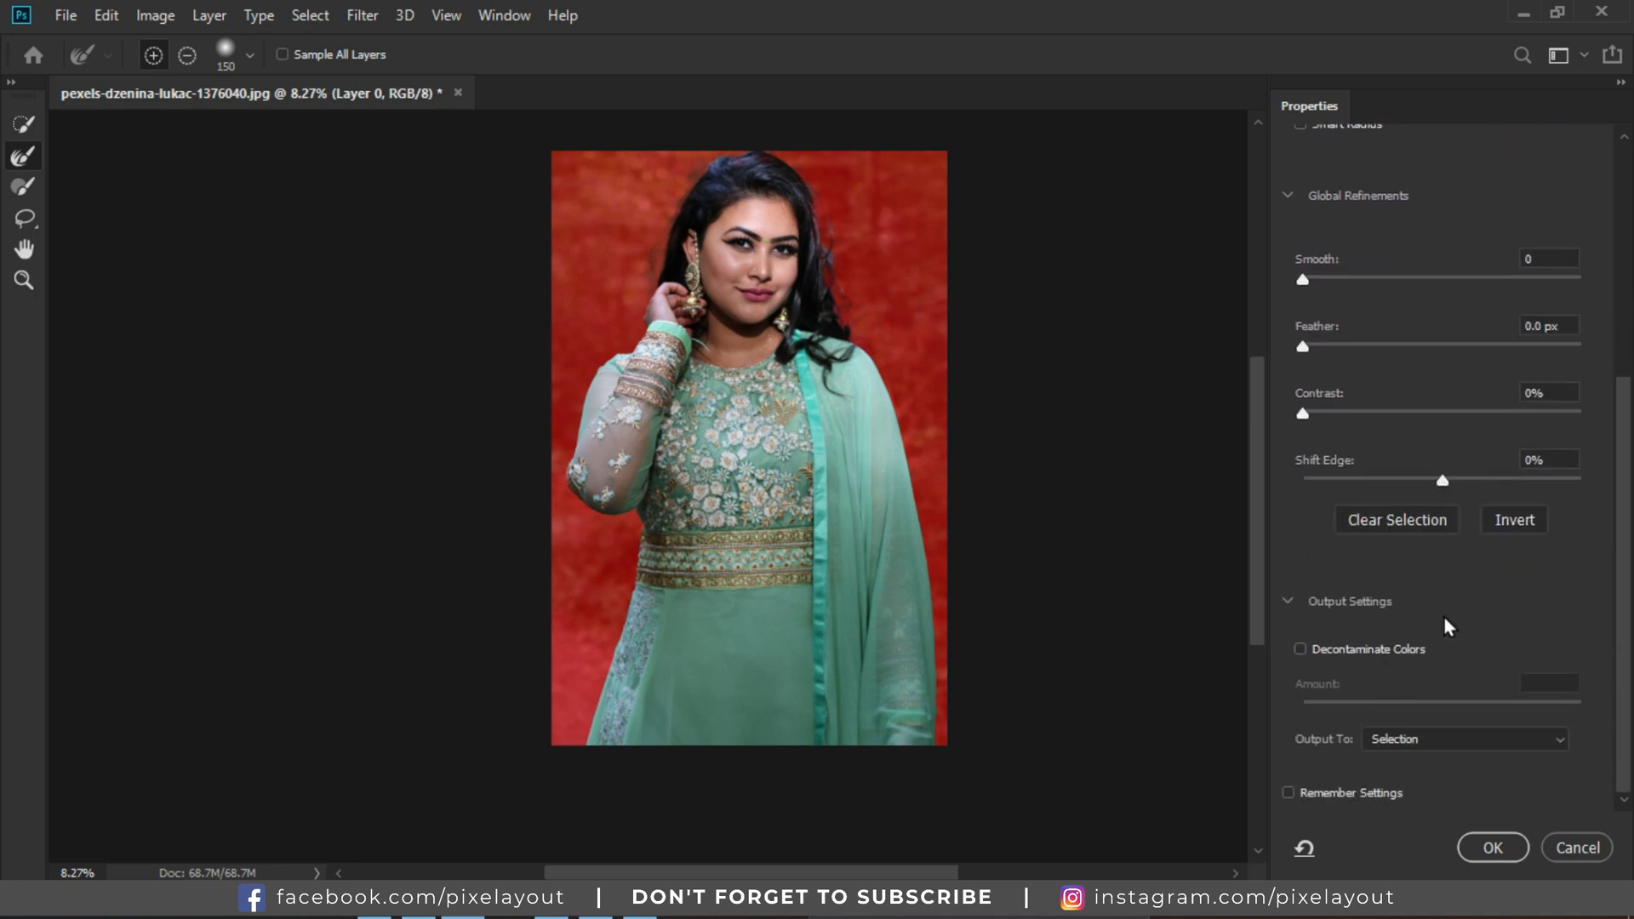
pyautogui.click(1301, 650)
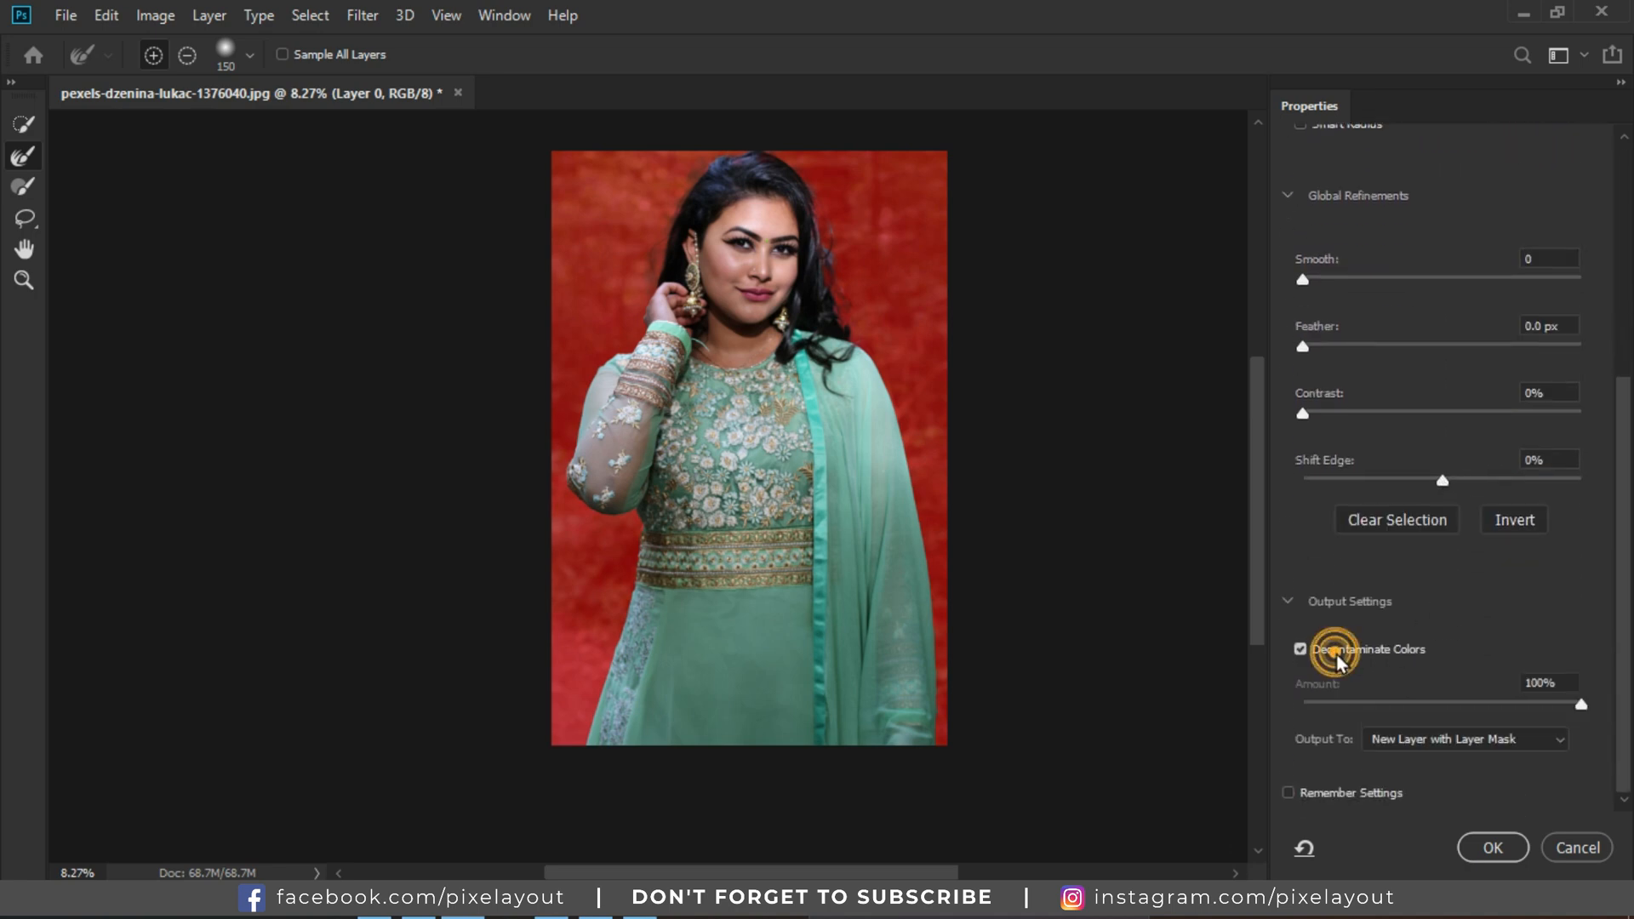
pyautogui.click(1466, 741)
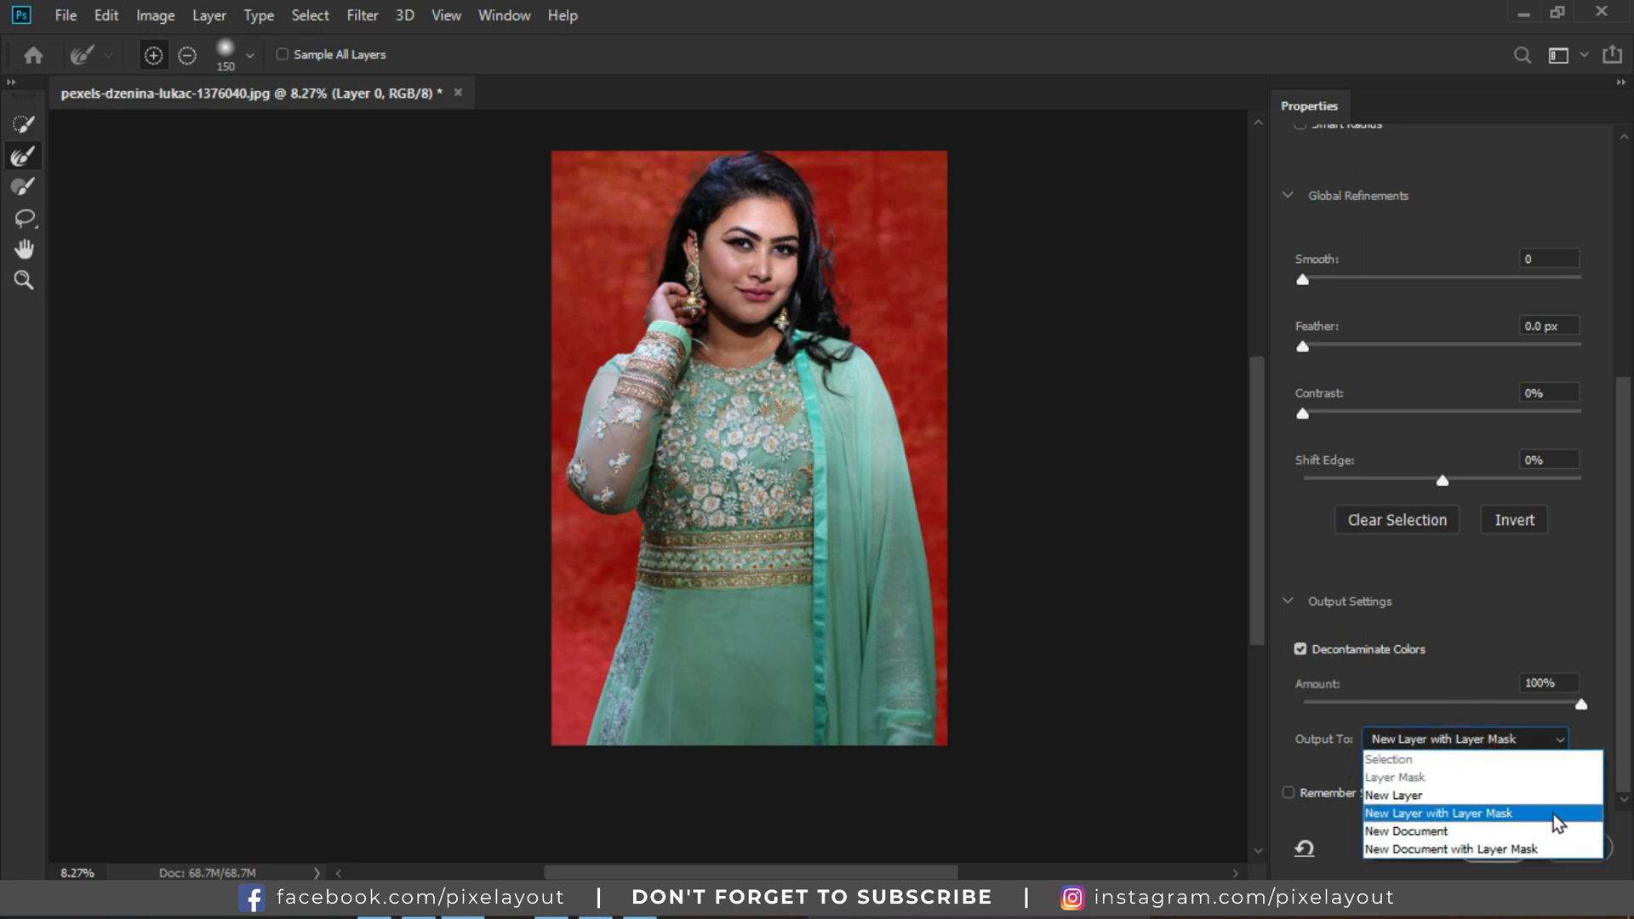
pyautogui.click(1472, 816)
pyautogui.click(1488, 852)
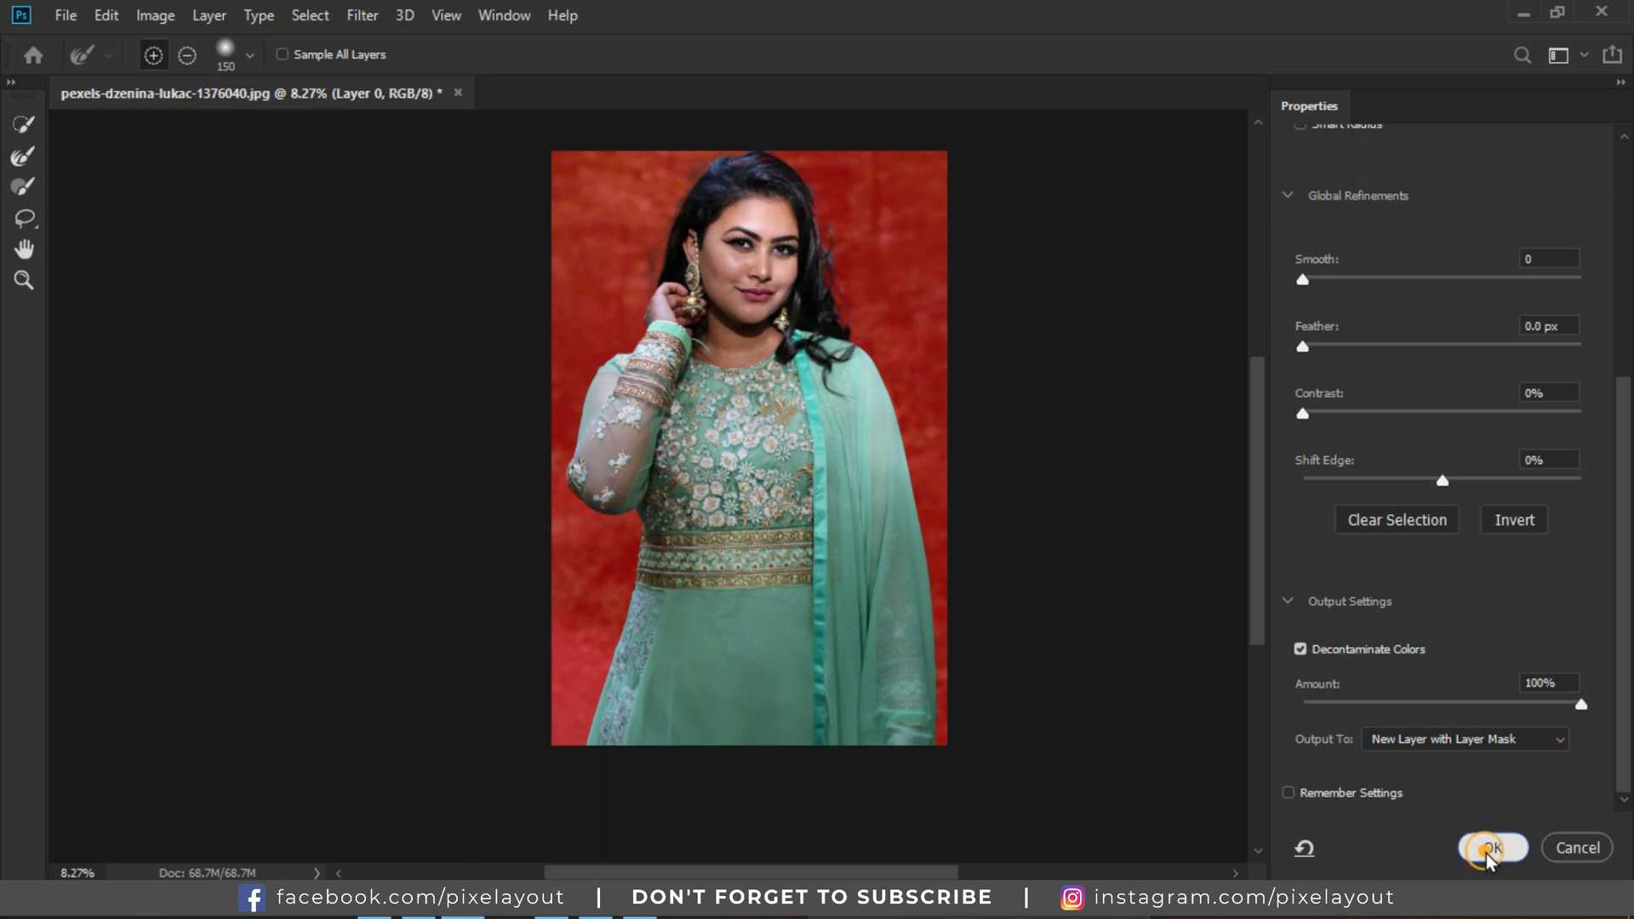
# Apply the layer mask on Layer 0 copy to make the woman's cut-out permanent.
pyautogui.scroll(3, 835, 449)
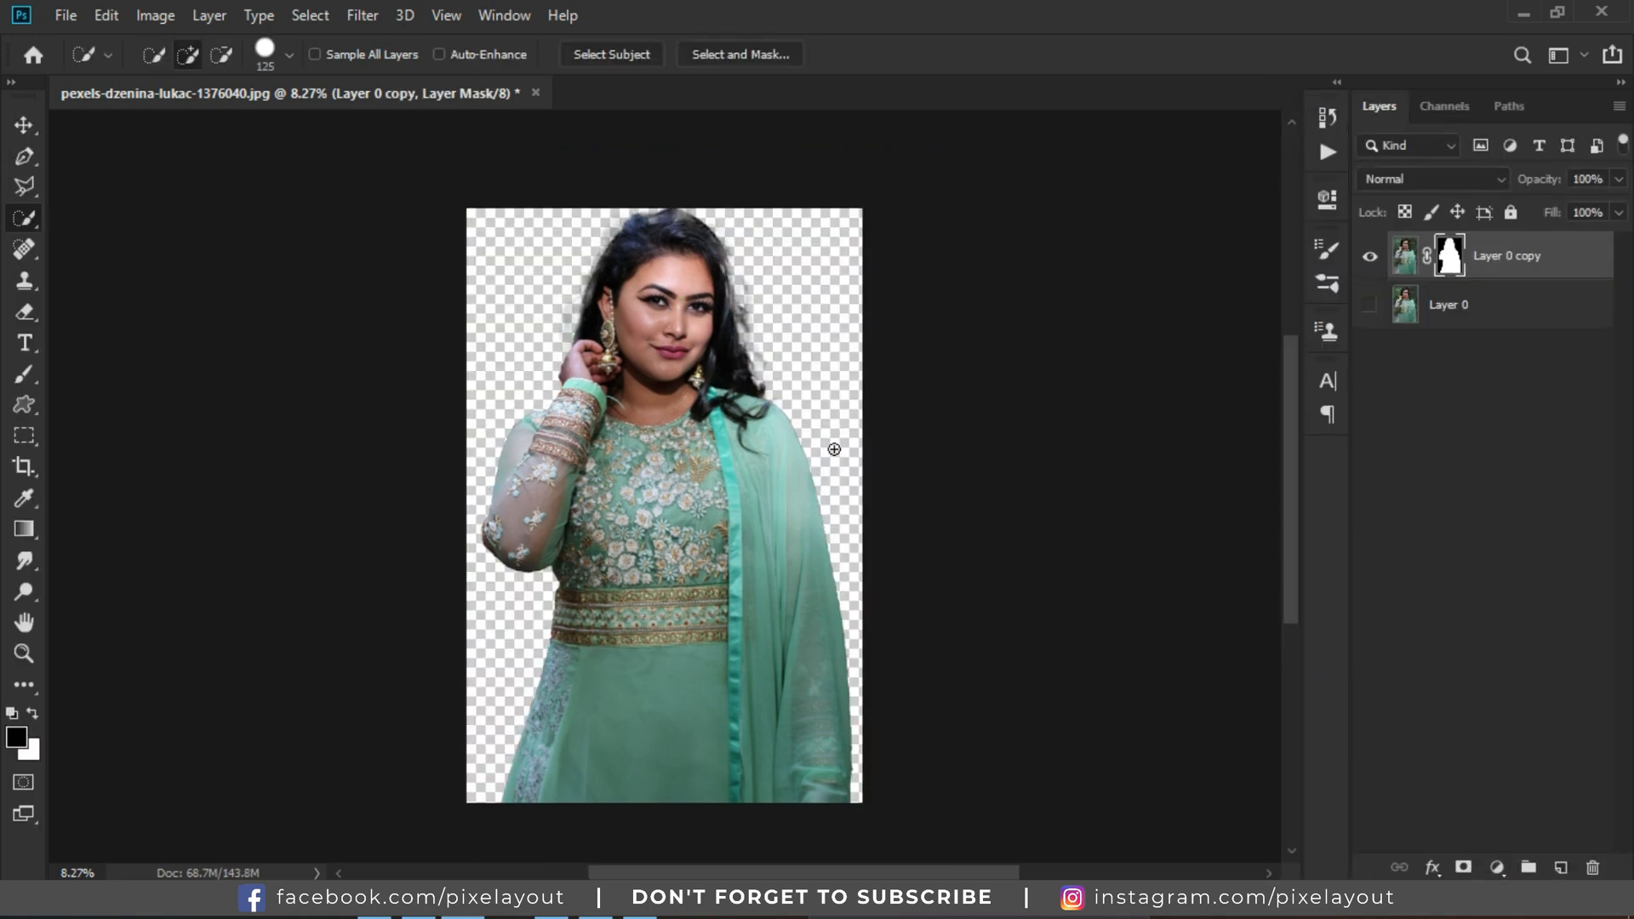
pyautogui.scroll(-3, 835, 449)
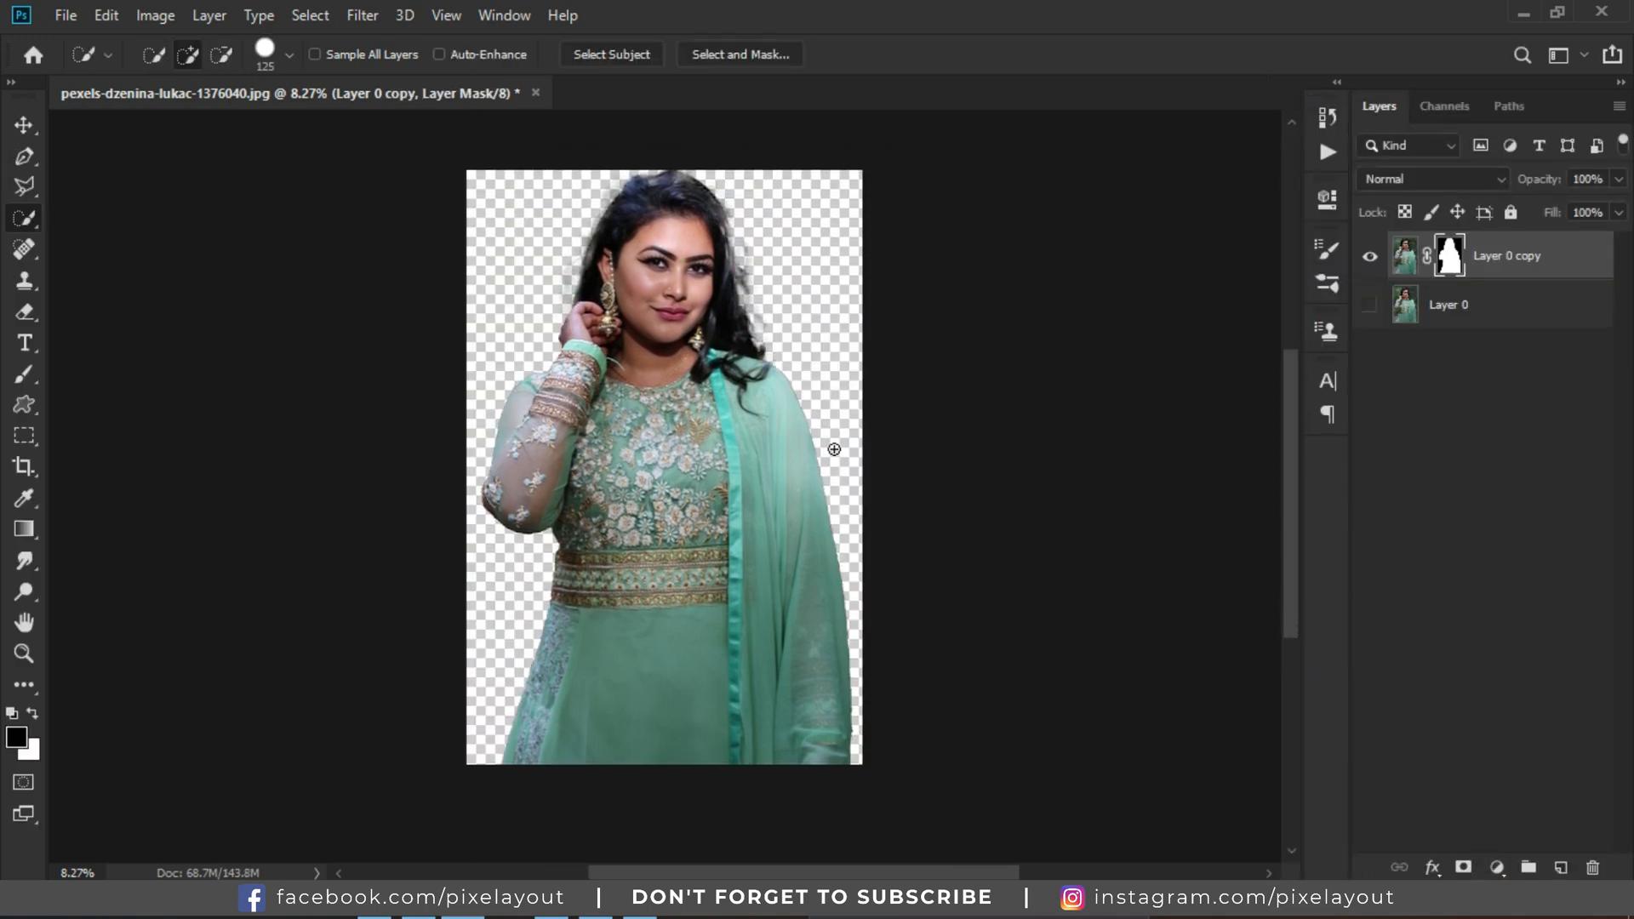
pyautogui.rightClick(1450, 253)
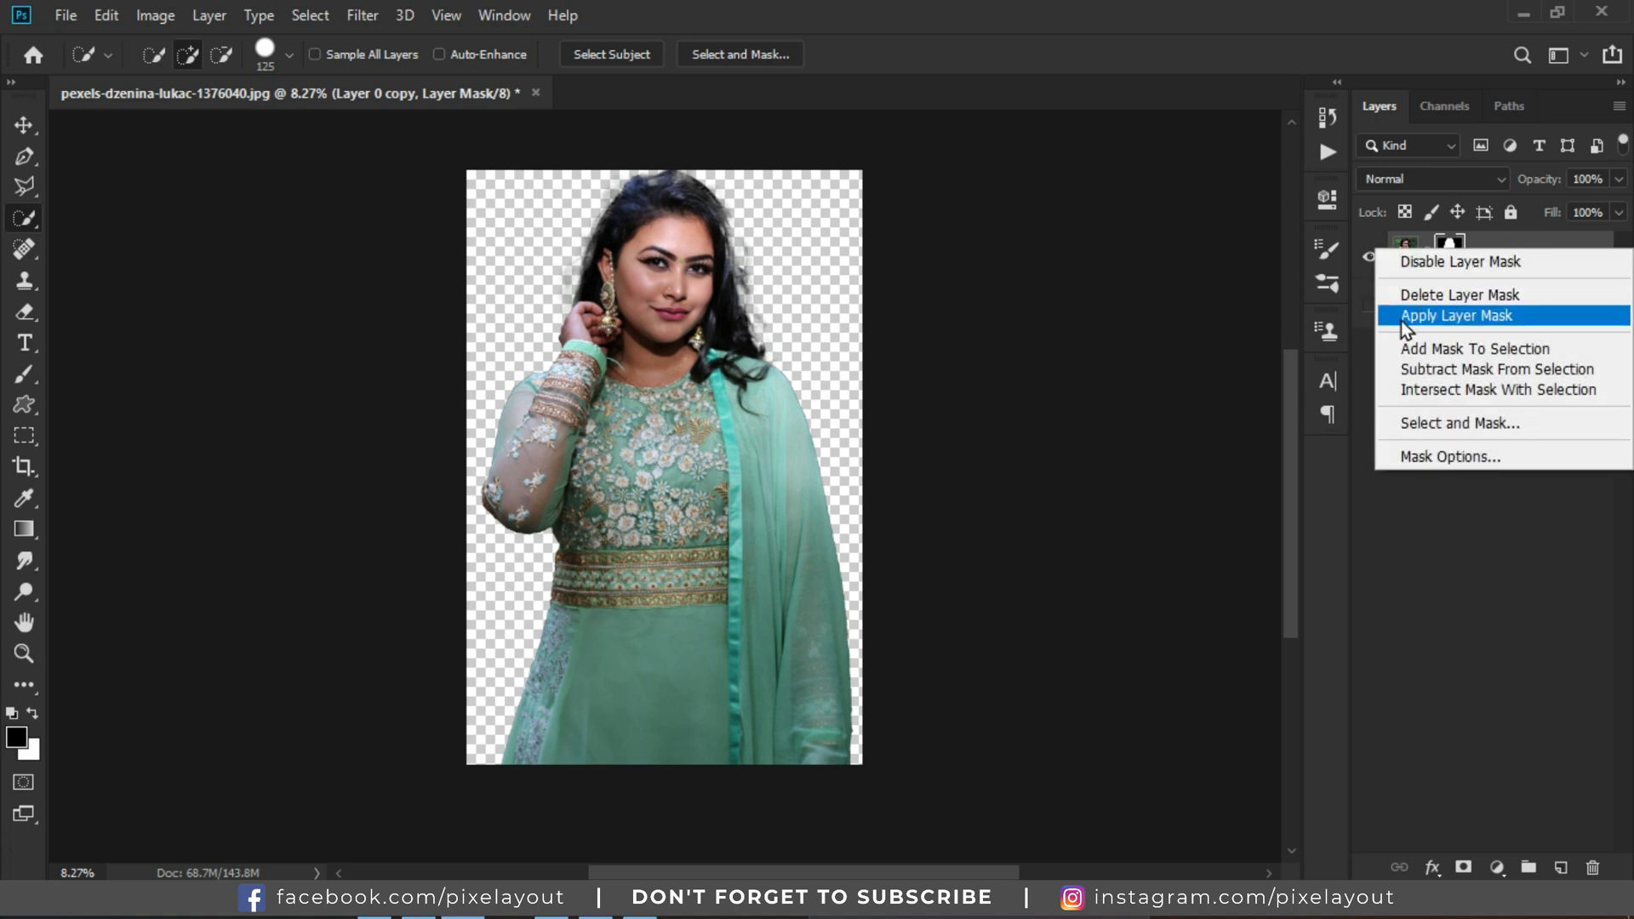
pyautogui.click(1498, 318)
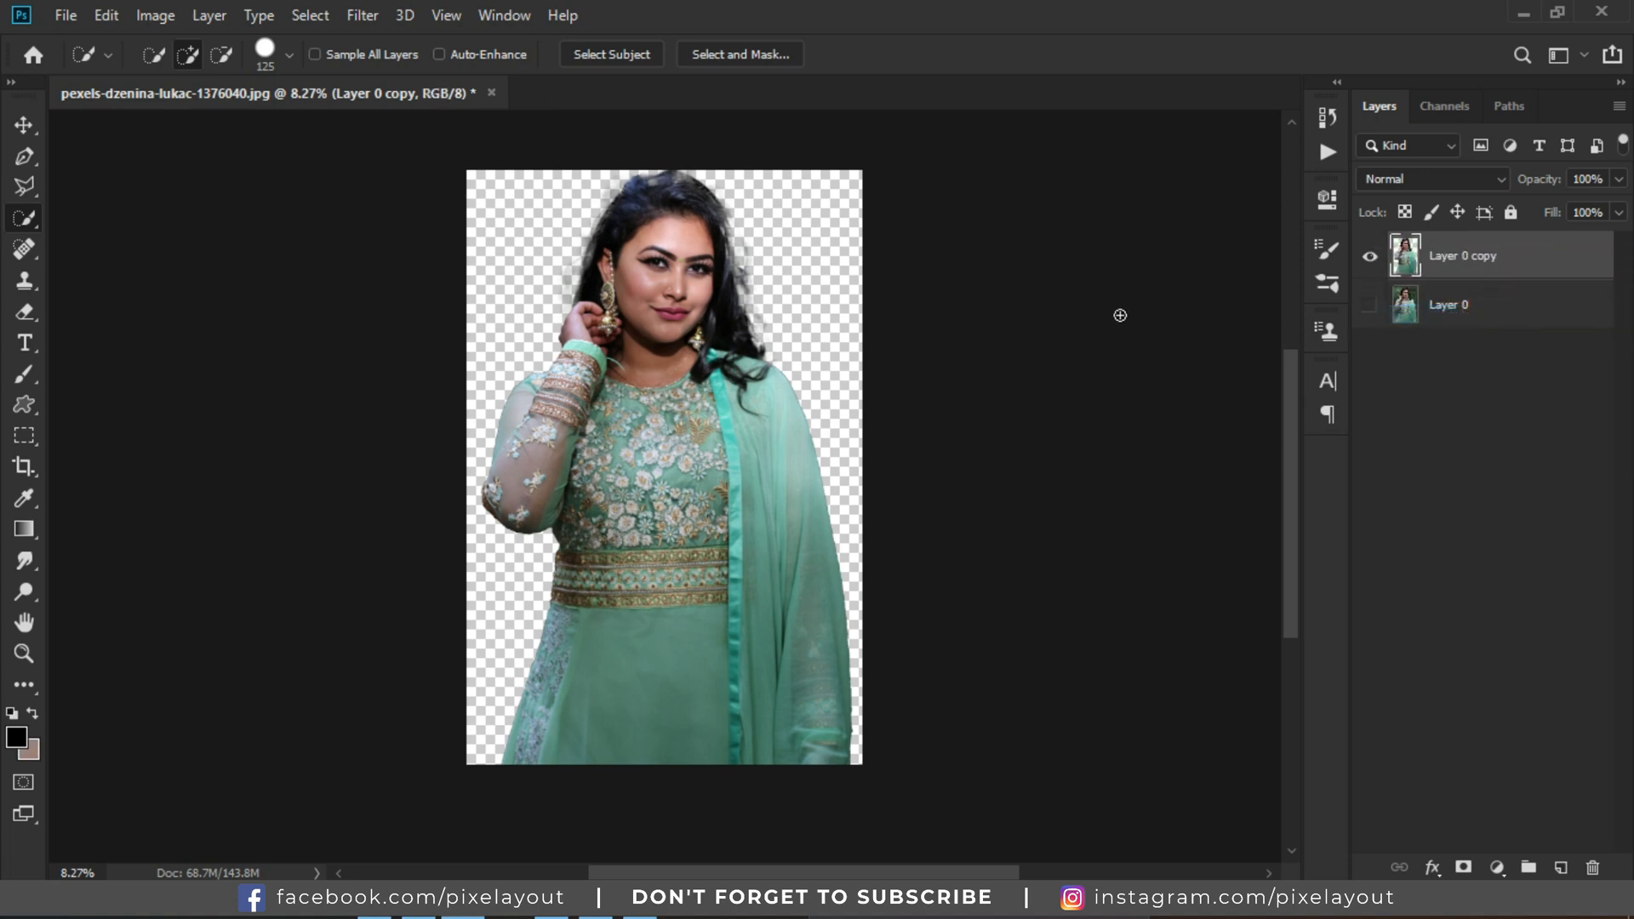
# Switch to the Move tool and open the background photo pexels-joy-deb-1580273.jpg from folder 11.
pyautogui.scroll(1, 794, 323)
pyautogui.scroll(1, 772, 258)
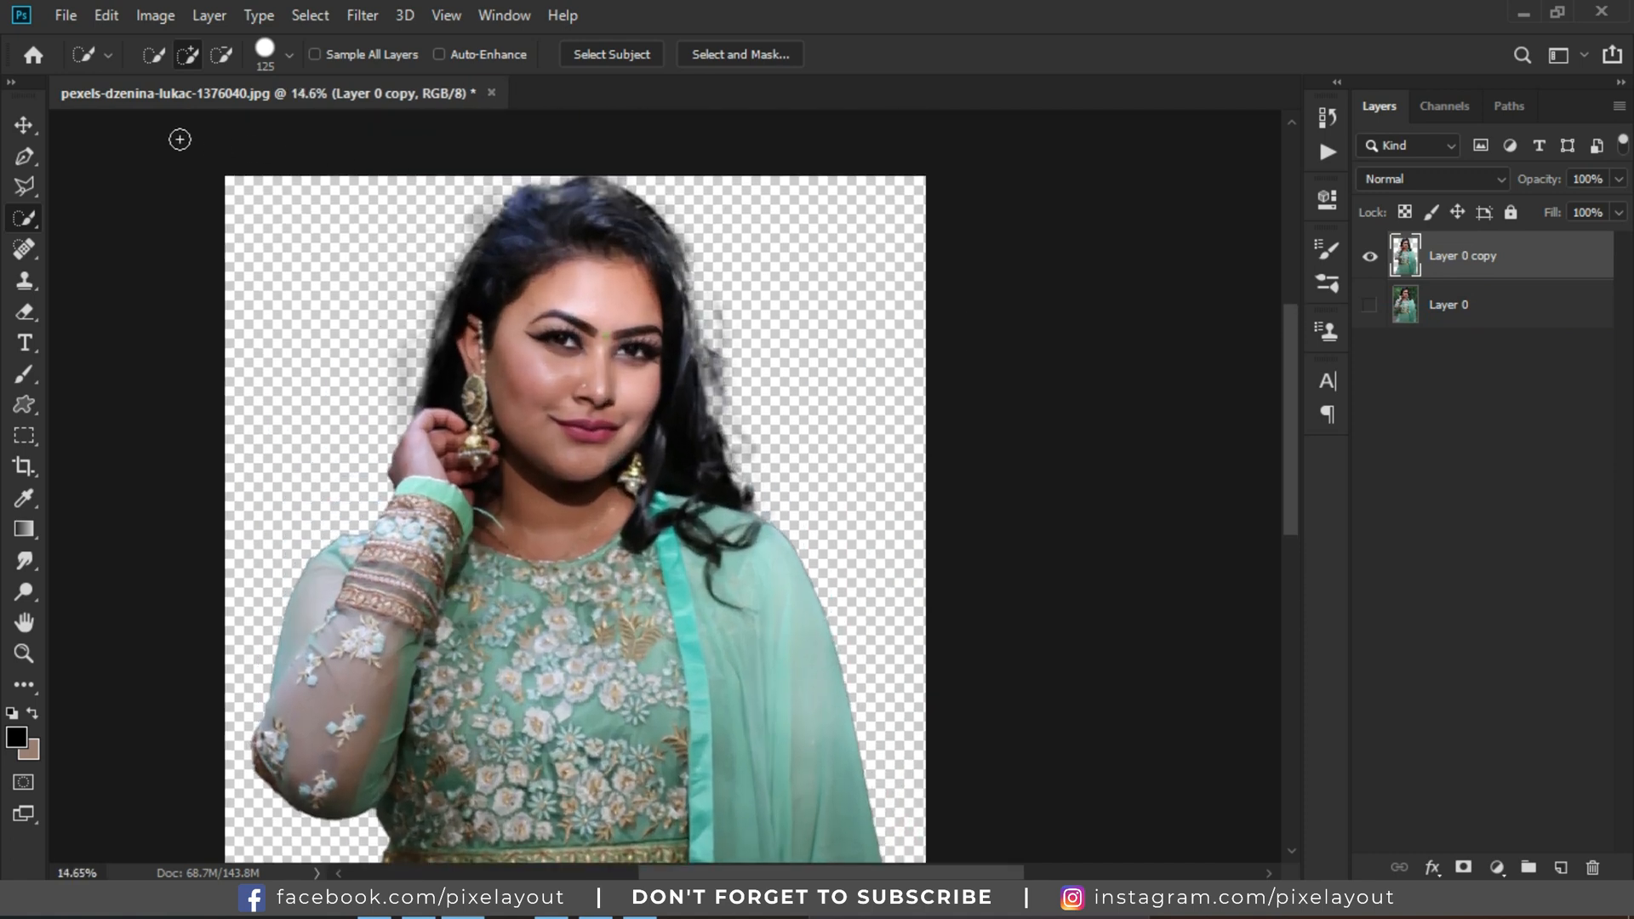
pyautogui.click(17, 125)
pyautogui.scroll(-2, 748, 255)
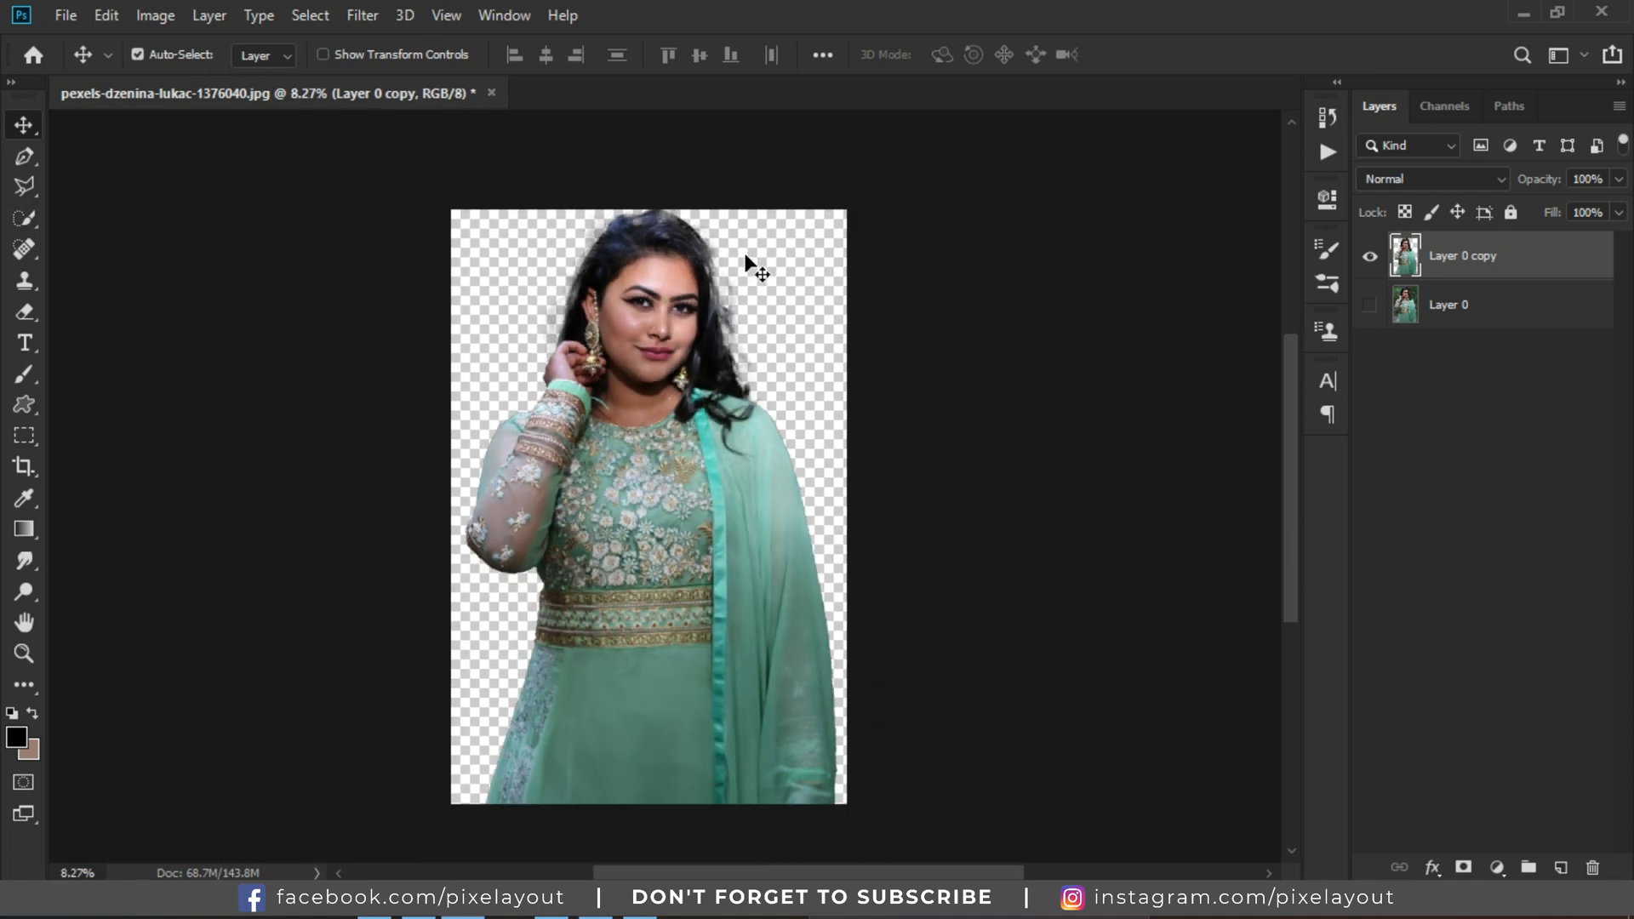
pyautogui.click(80, 18)
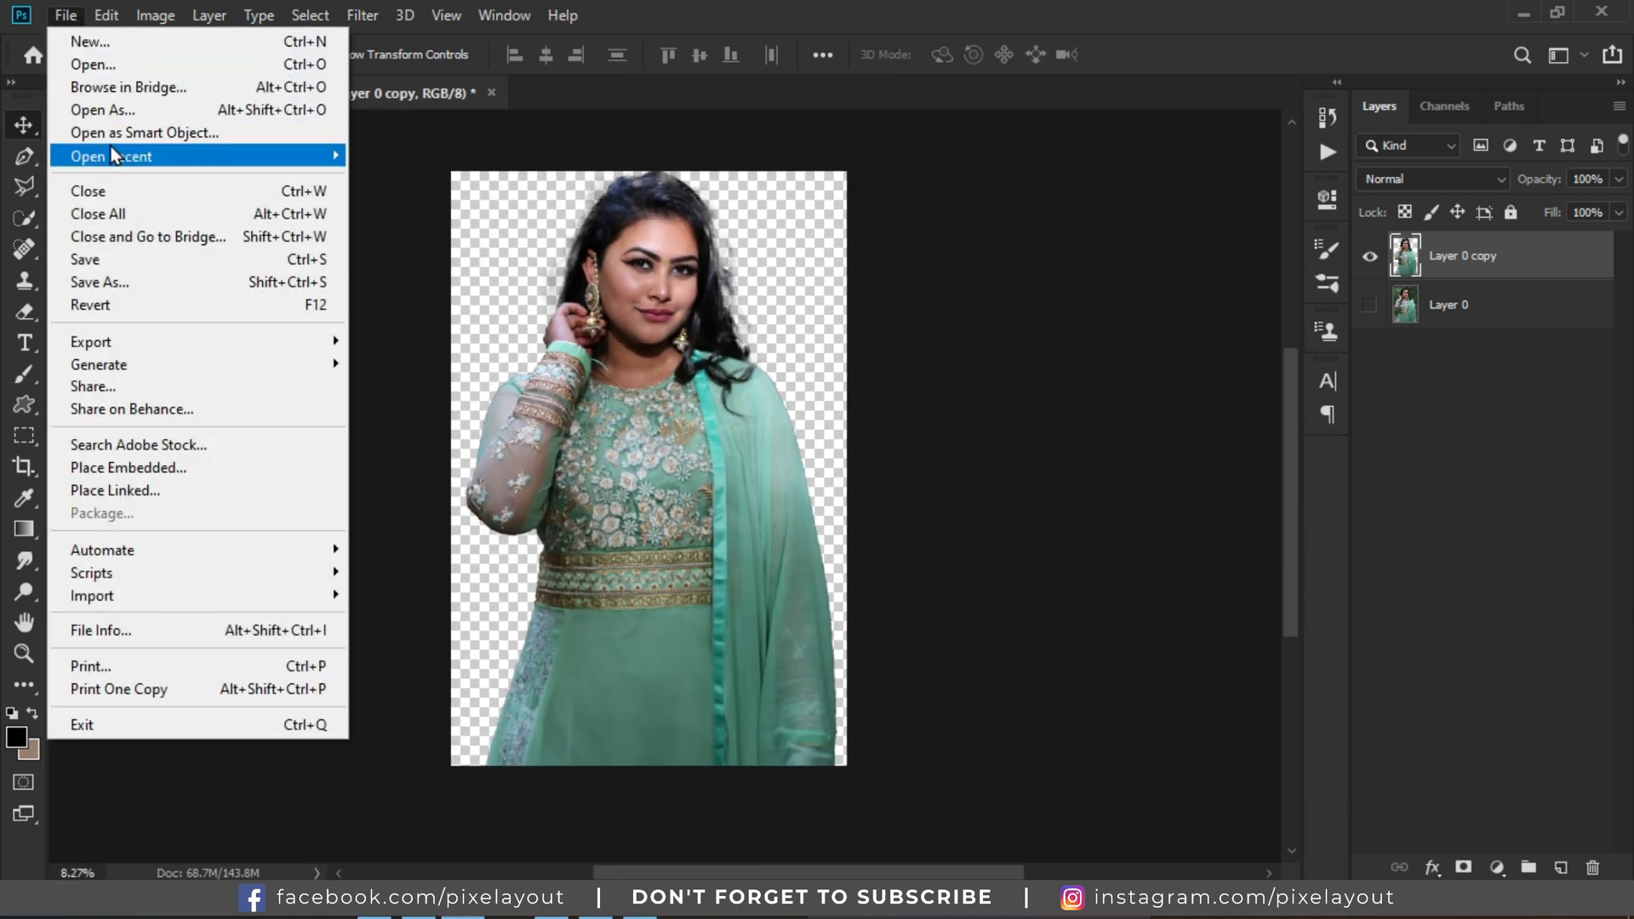
pyautogui.click(110, 65)
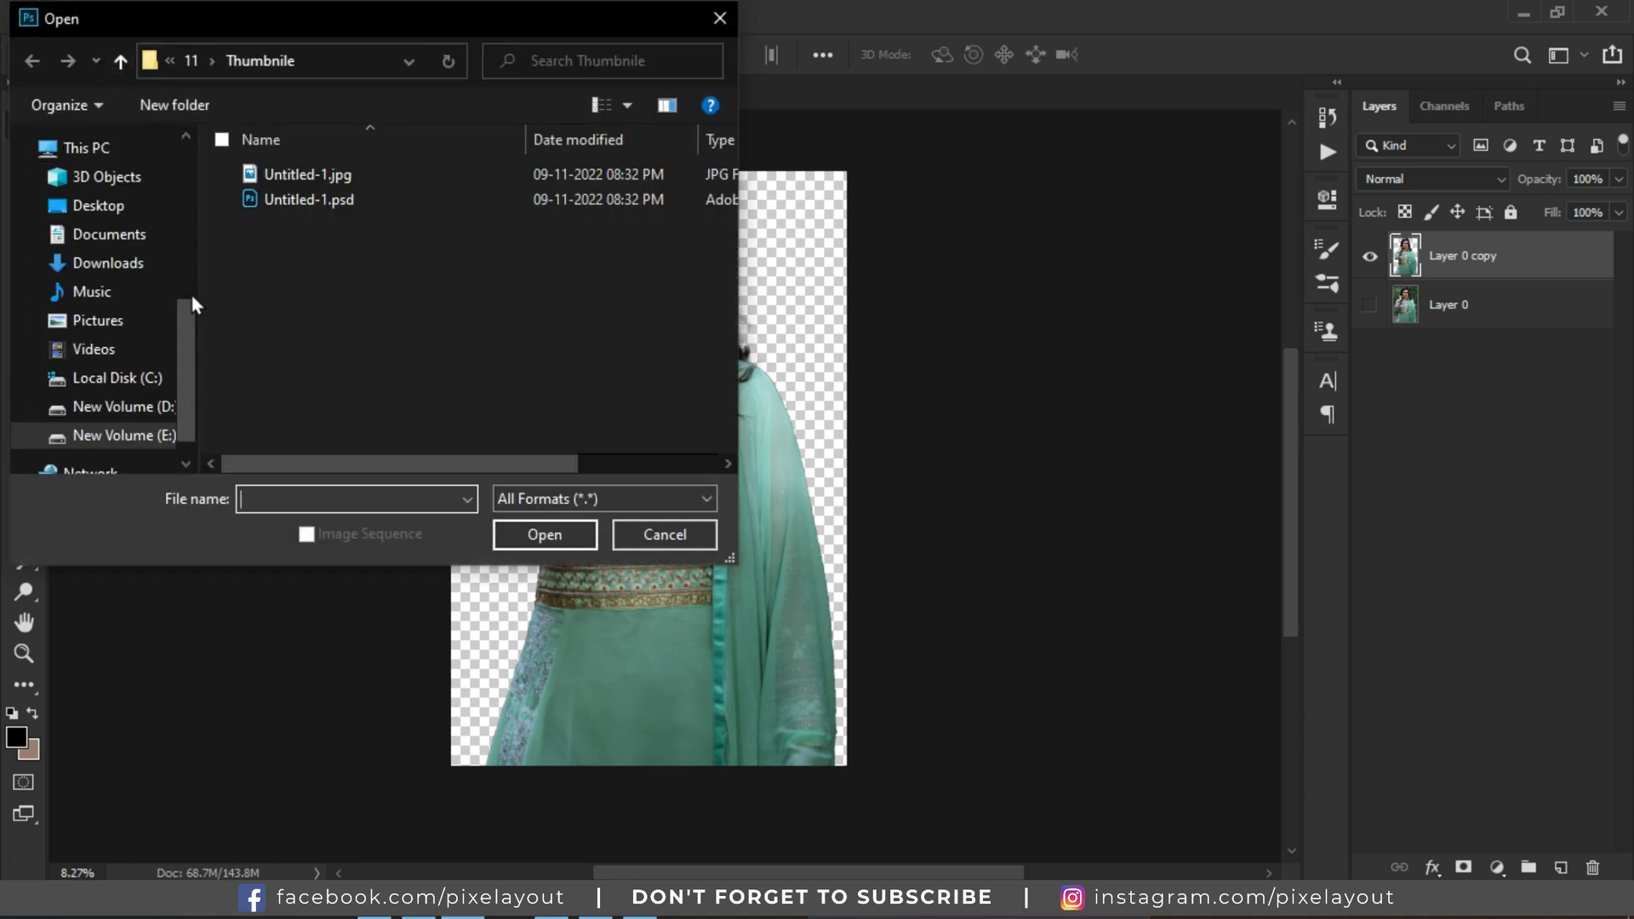
pyautogui.click(121, 62)
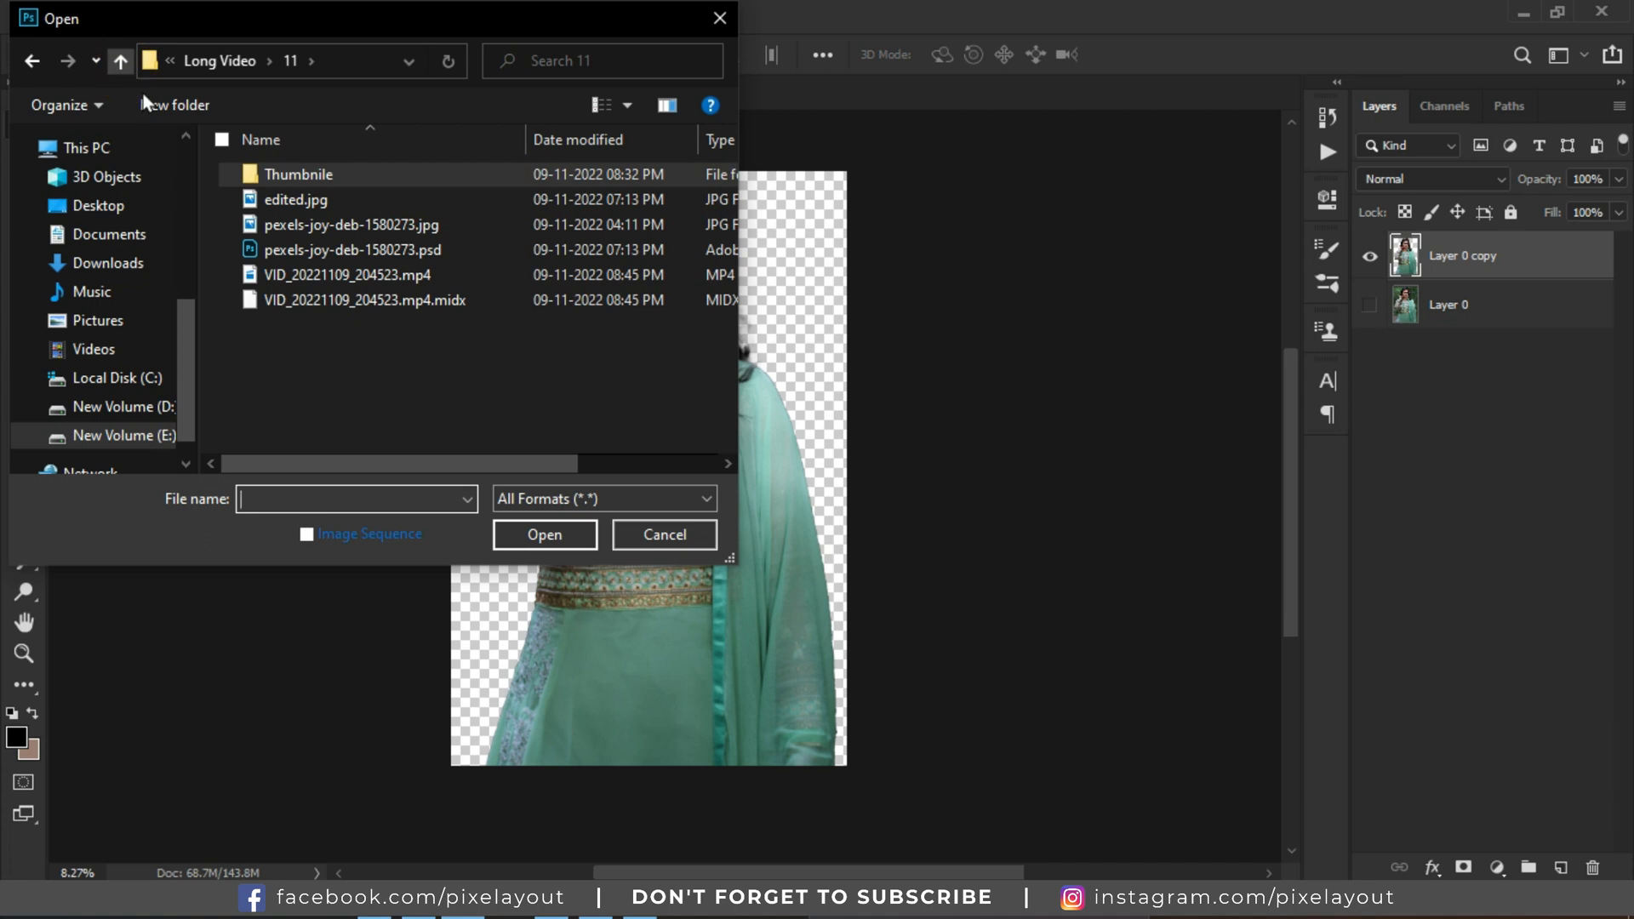
pyautogui.click(294, 230)
pyautogui.click(587, 533)
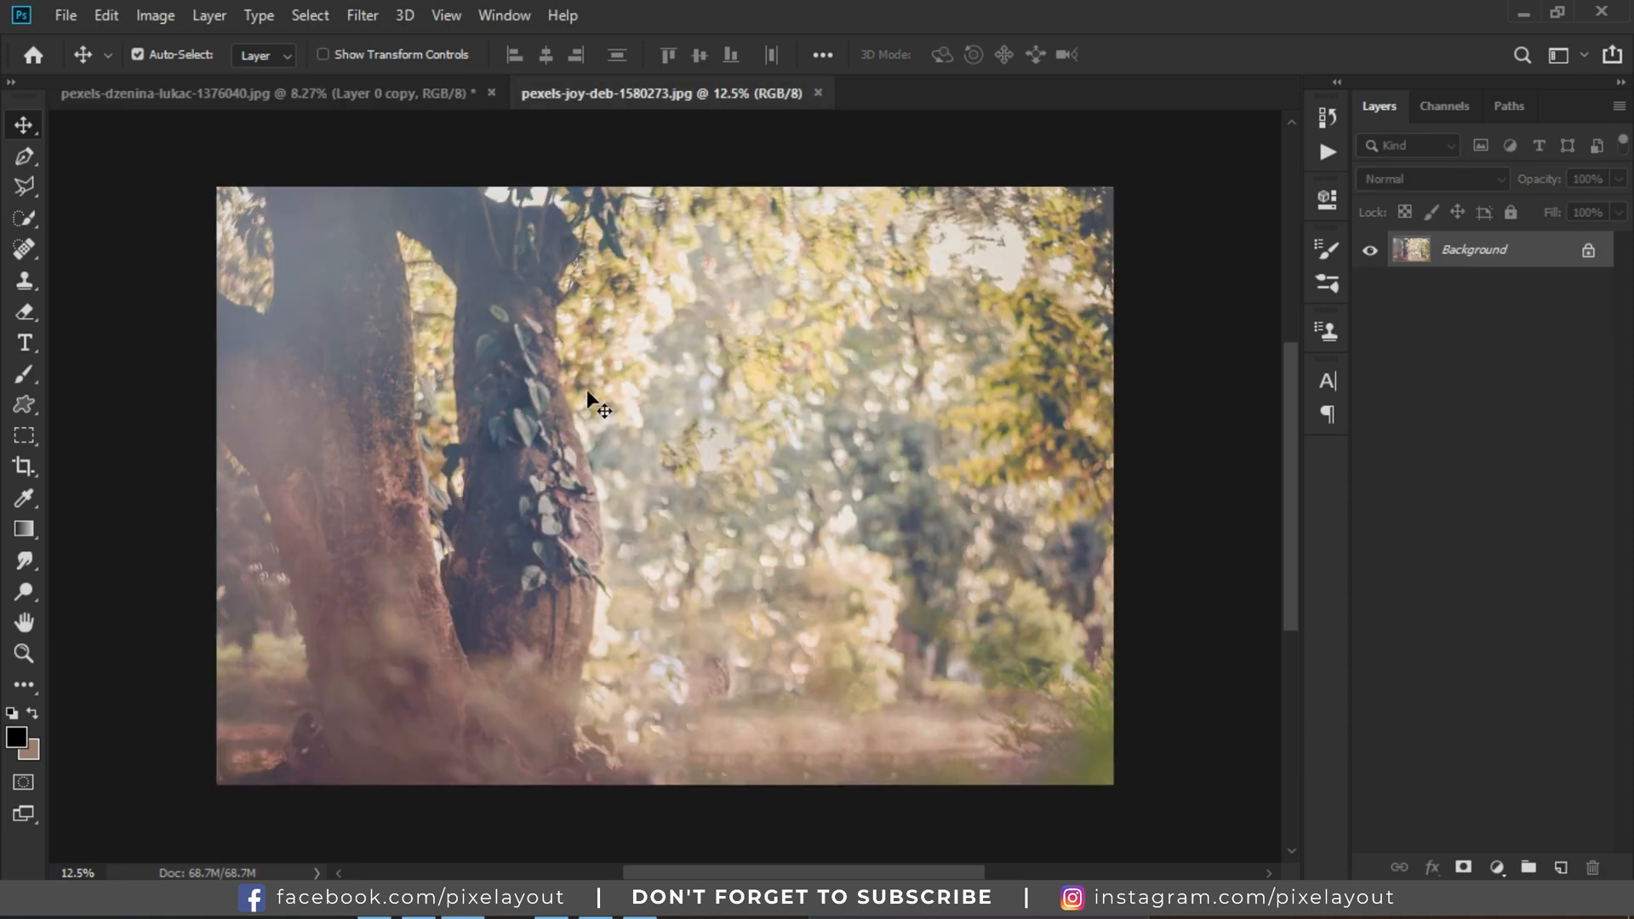
# Move the cut-out woman from her photo into the pexels-joy-deb-1580273.jpg document, above the forest background.
pyautogui.click(406, 91)
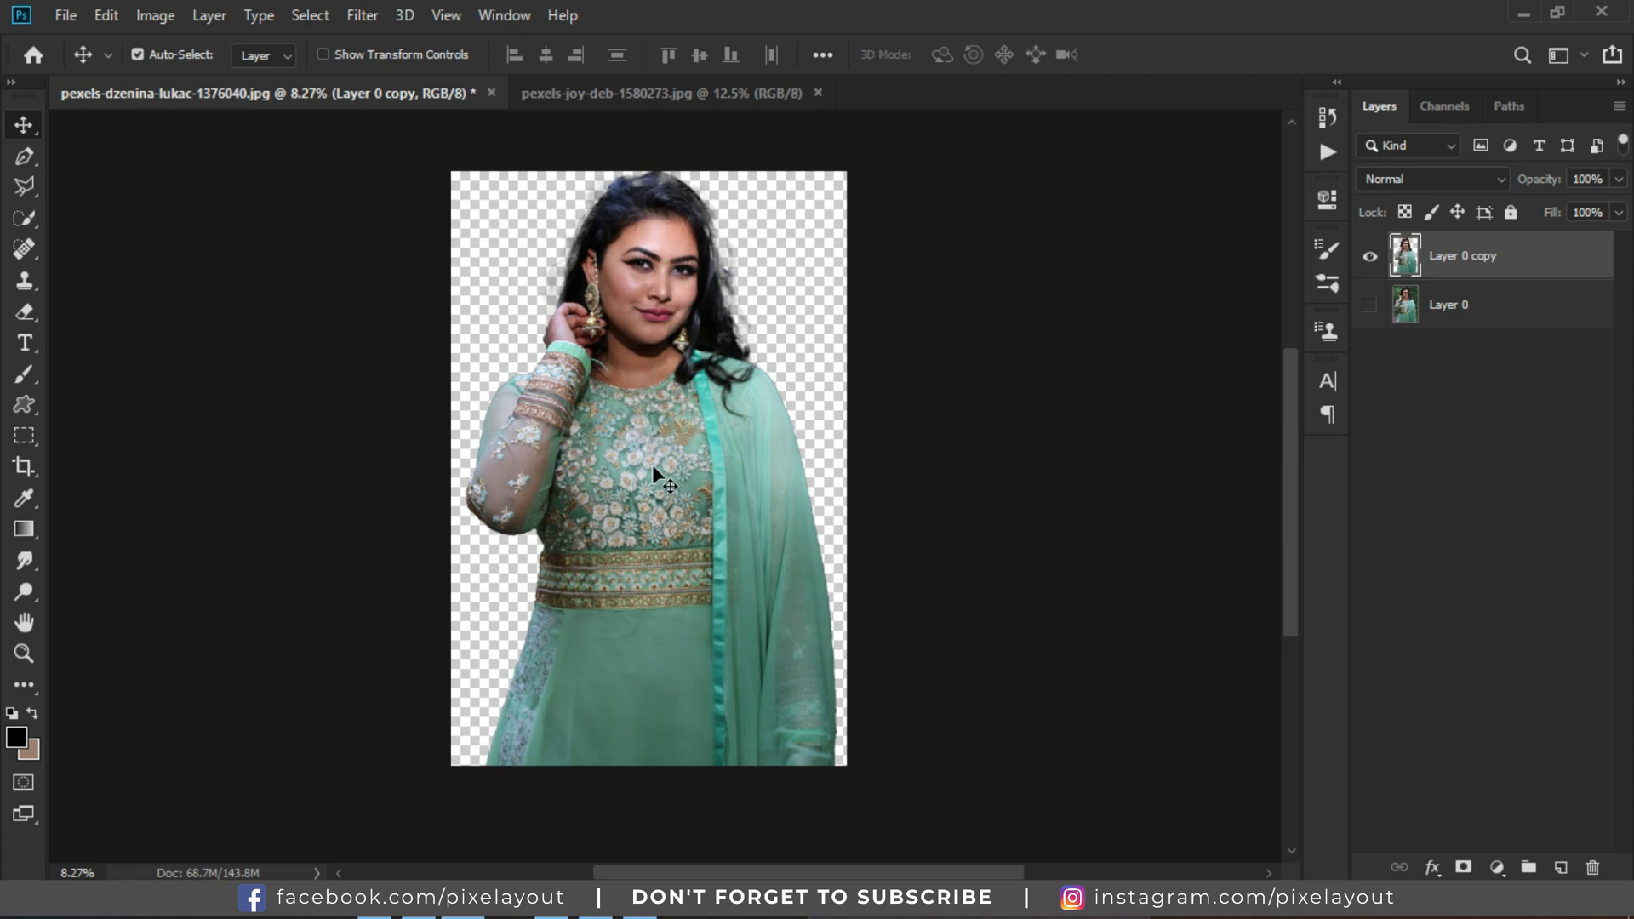
pyautogui.moveTo(654, 461); pyautogui.dragTo(642, 142)
pyautogui.moveTo(716, 463); pyautogui.dragTo(728, 579)
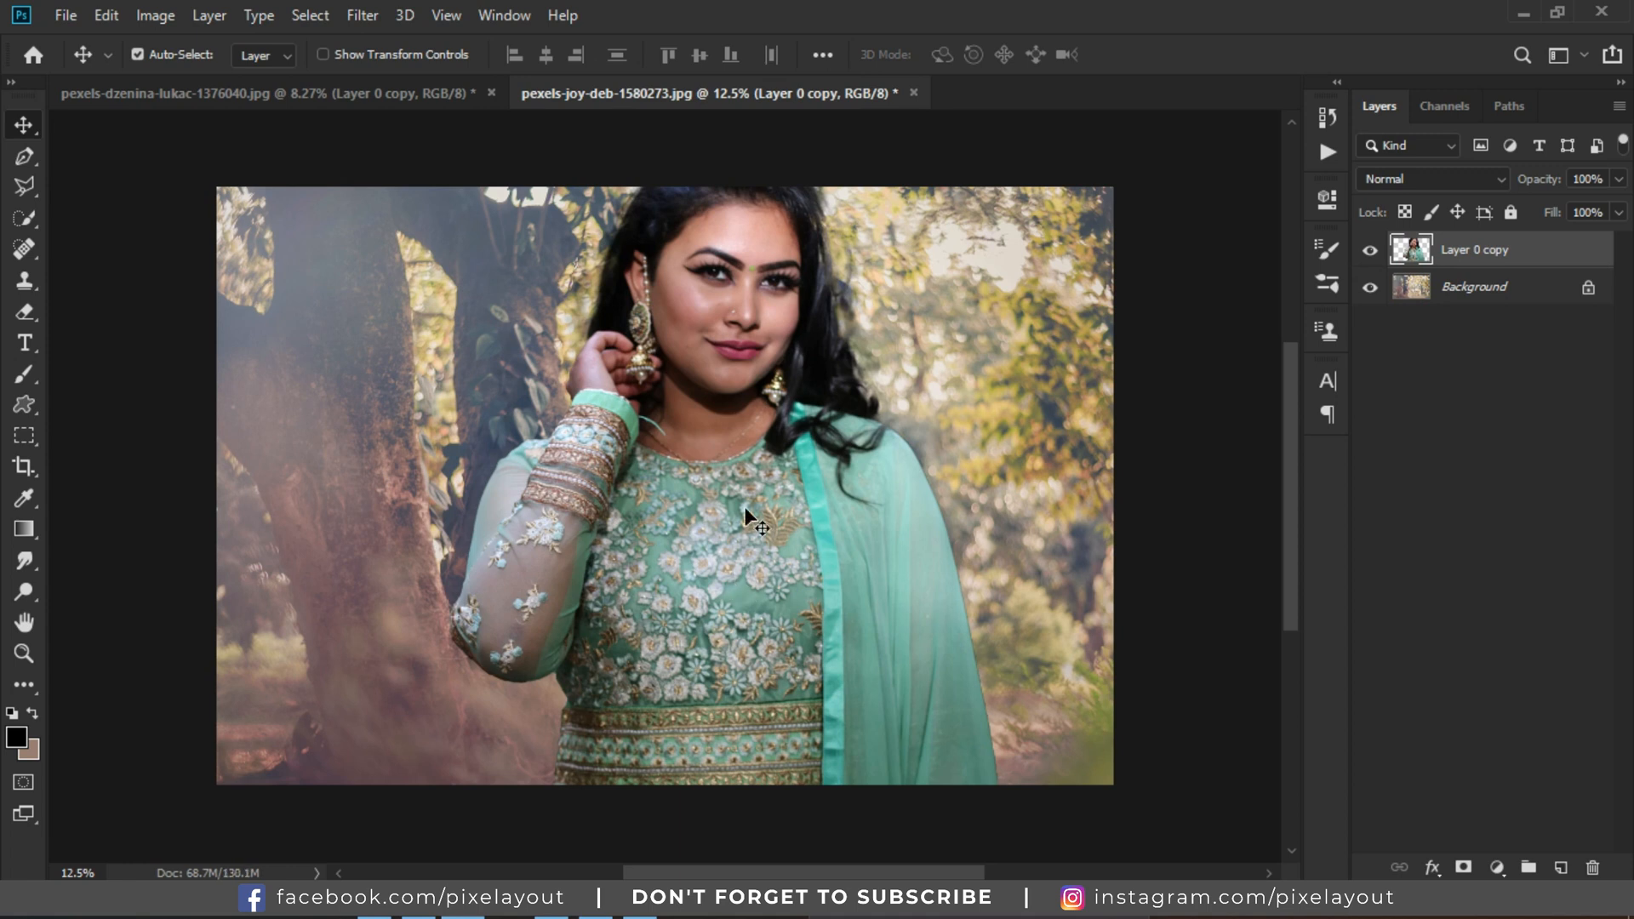
# Free Transform the woman's layer, scaling it proportionally to about 59% and placing her at the photo's lower edge beside the tree.
pyautogui.scroll(-3, 747, 510)
pyautogui.scroll(1, 748, 507)
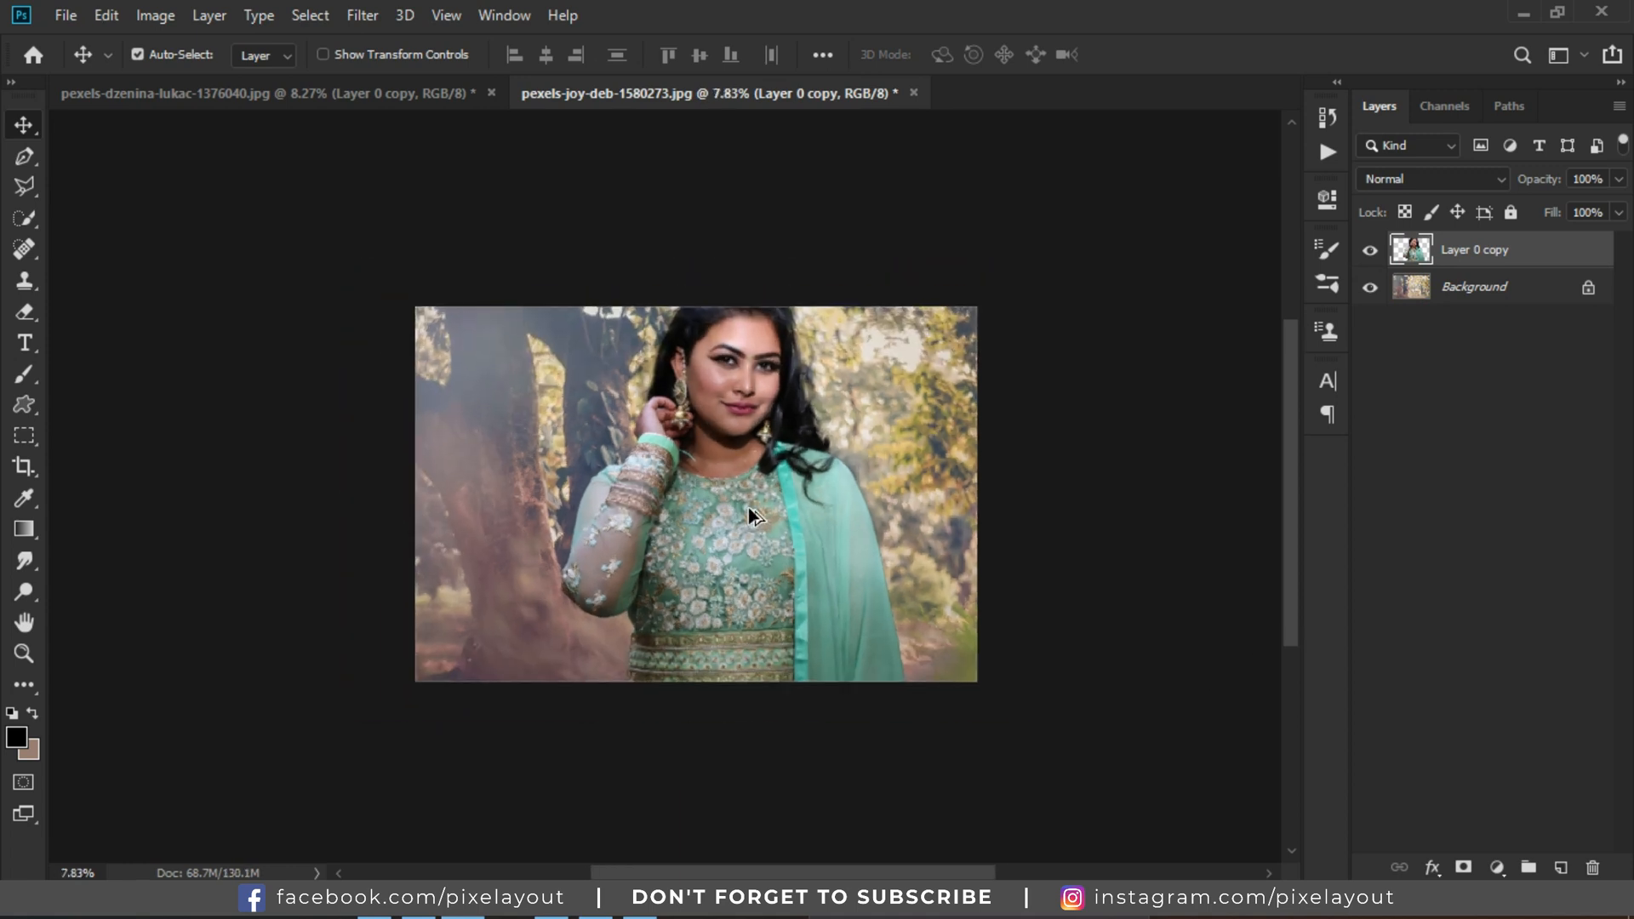
pyautogui.click(106, 15)
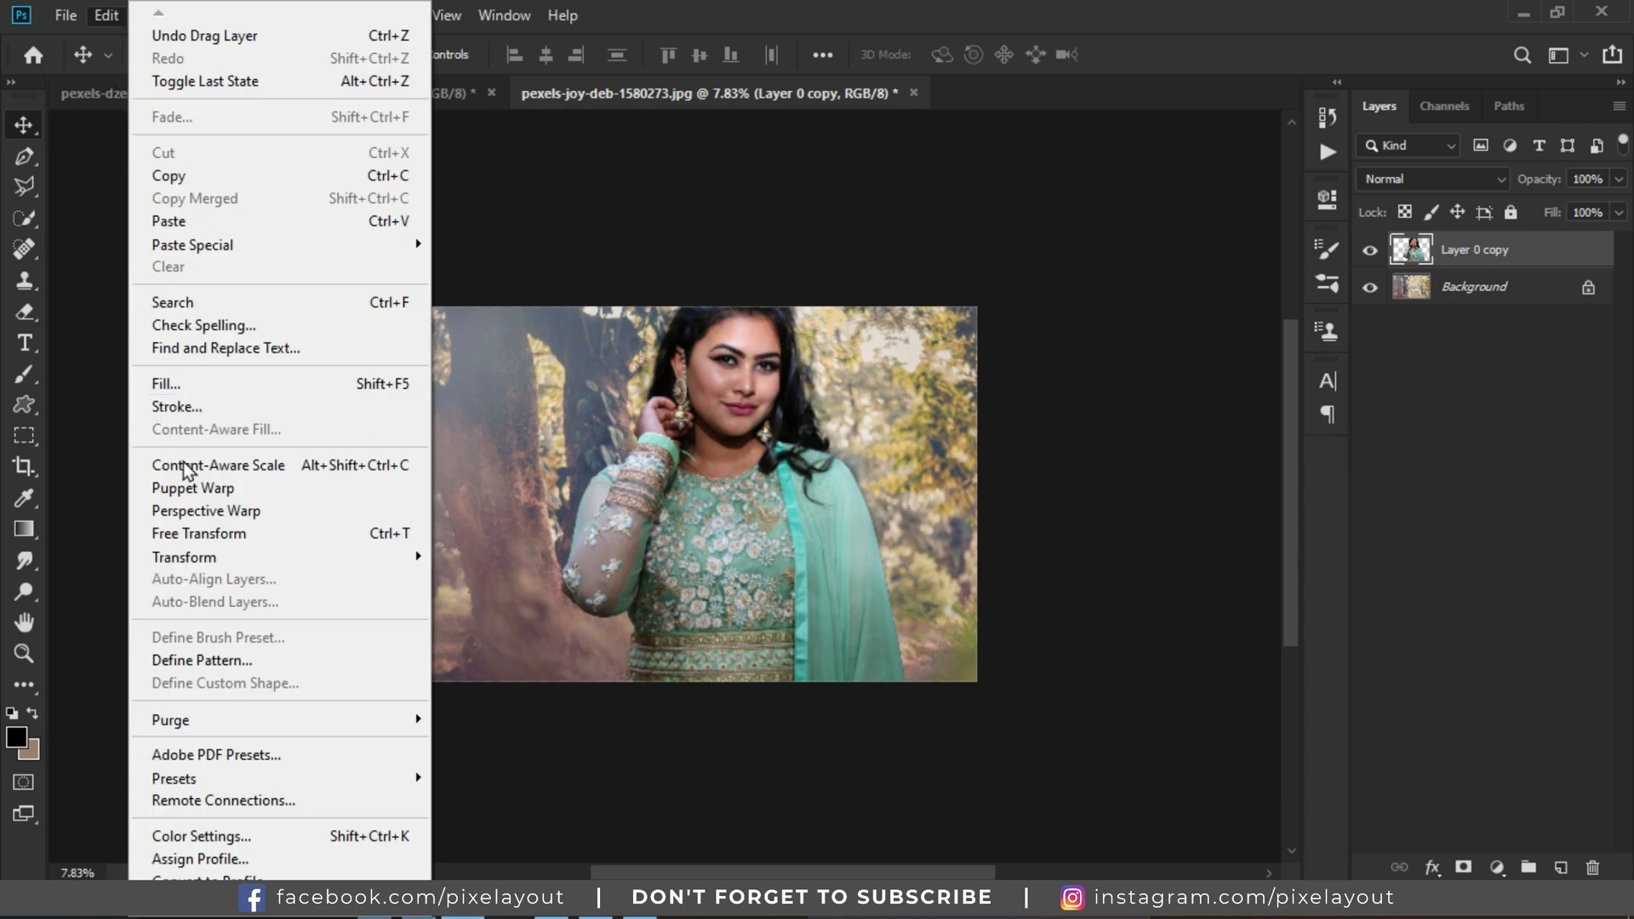
pyautogui.moveTo(223, 559)
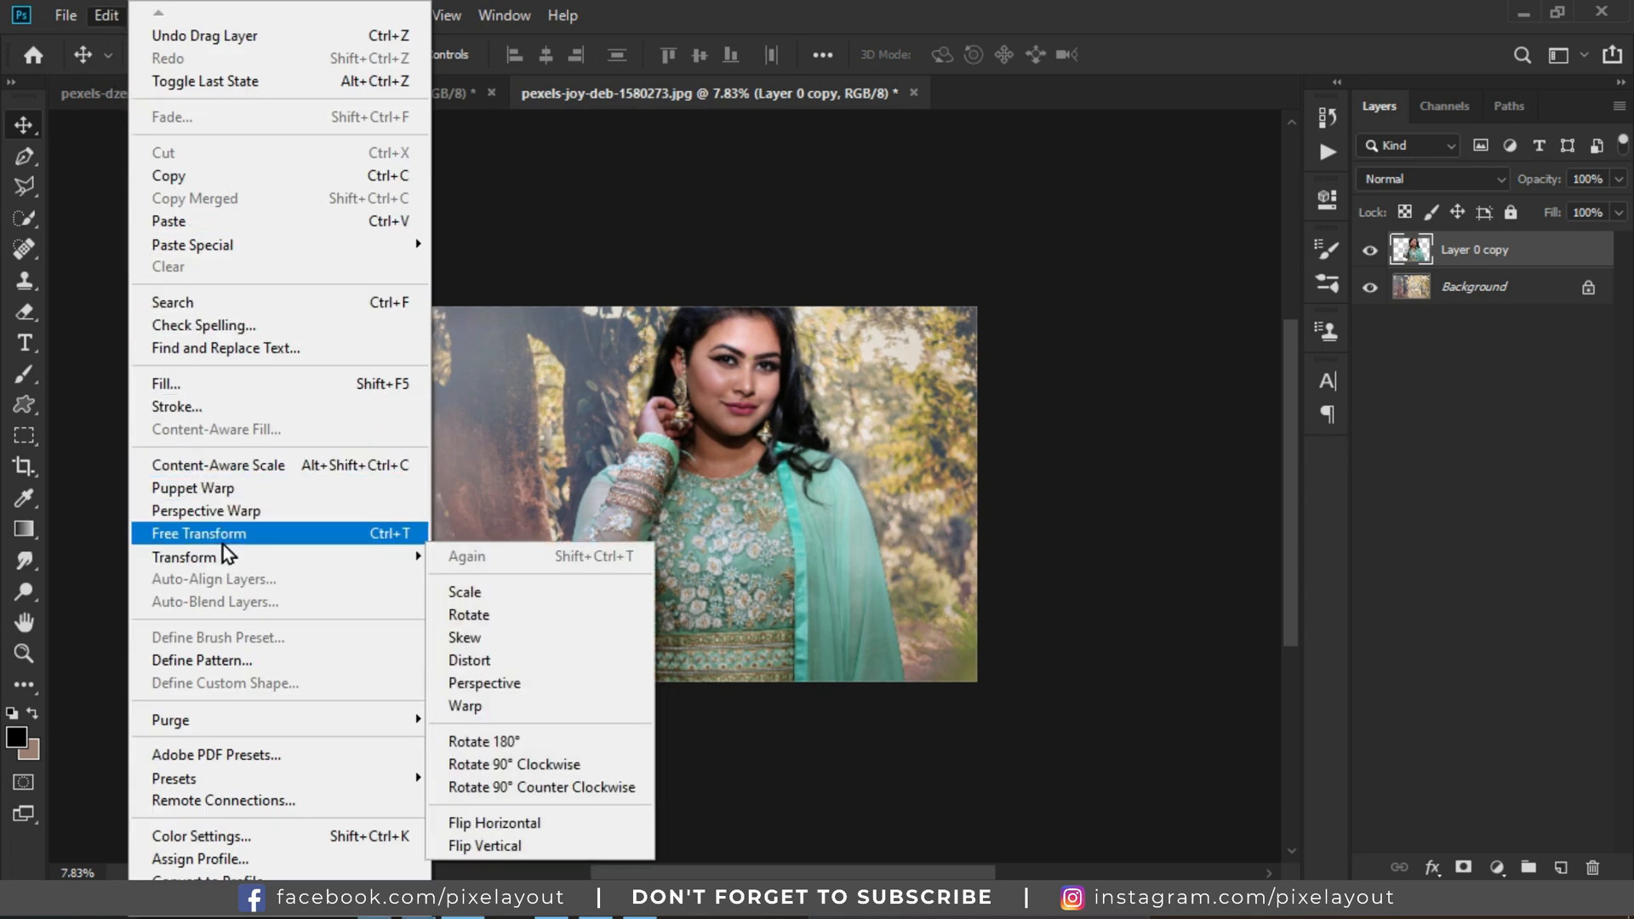
pyautogui.click(223, 545)
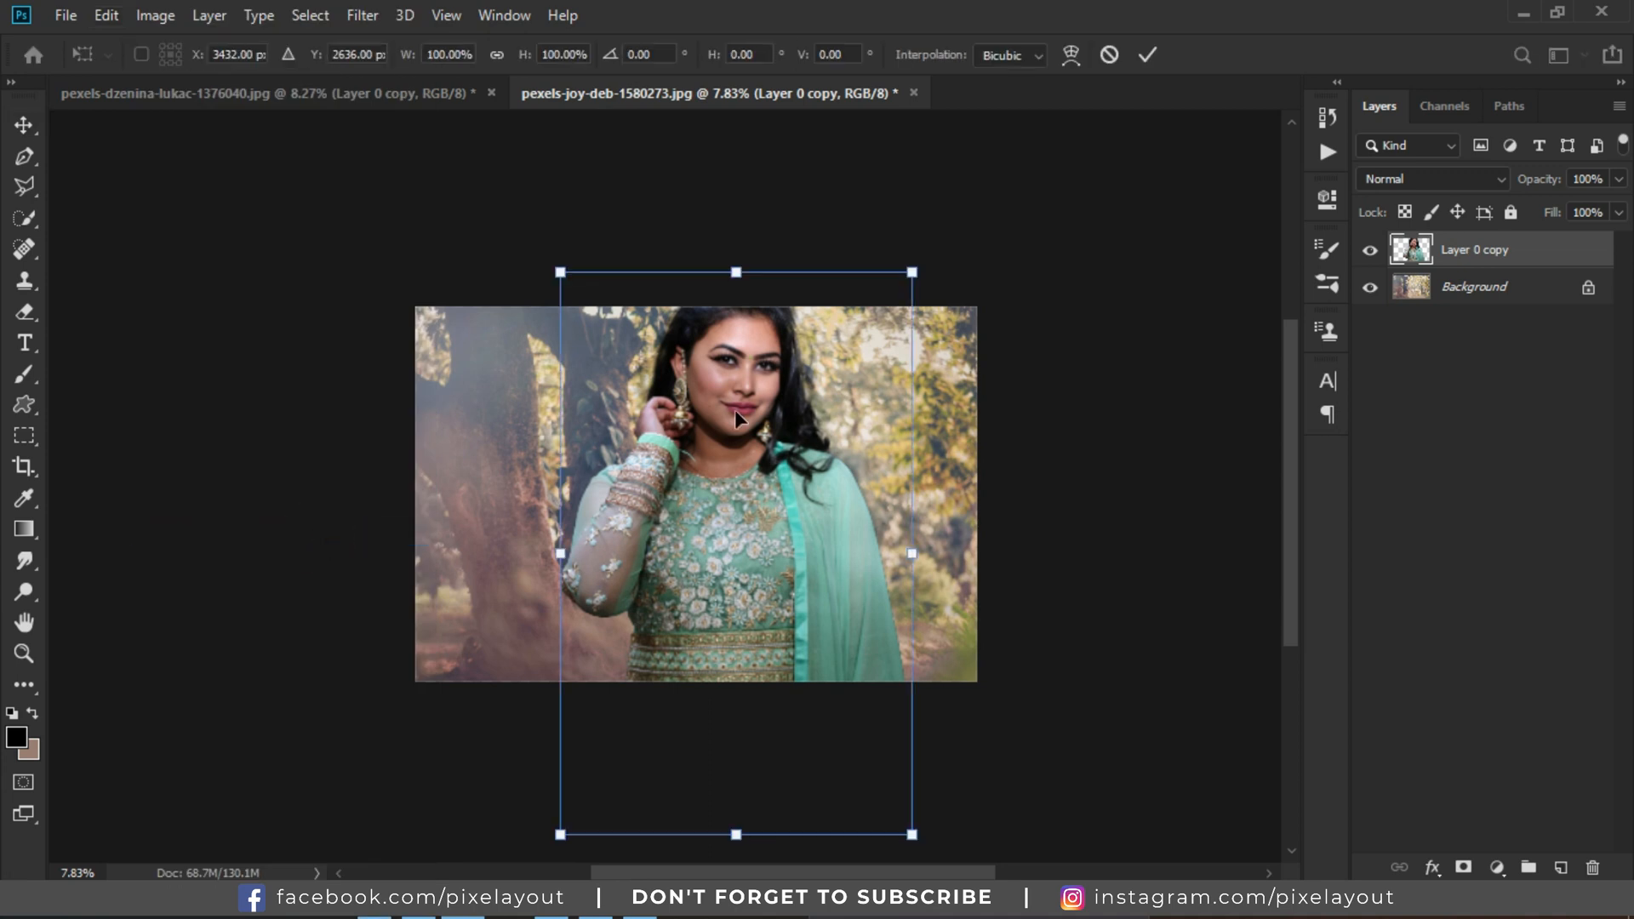
pyautogui.moveTo(907, 276); pyautogui.dragTo(790, 521)
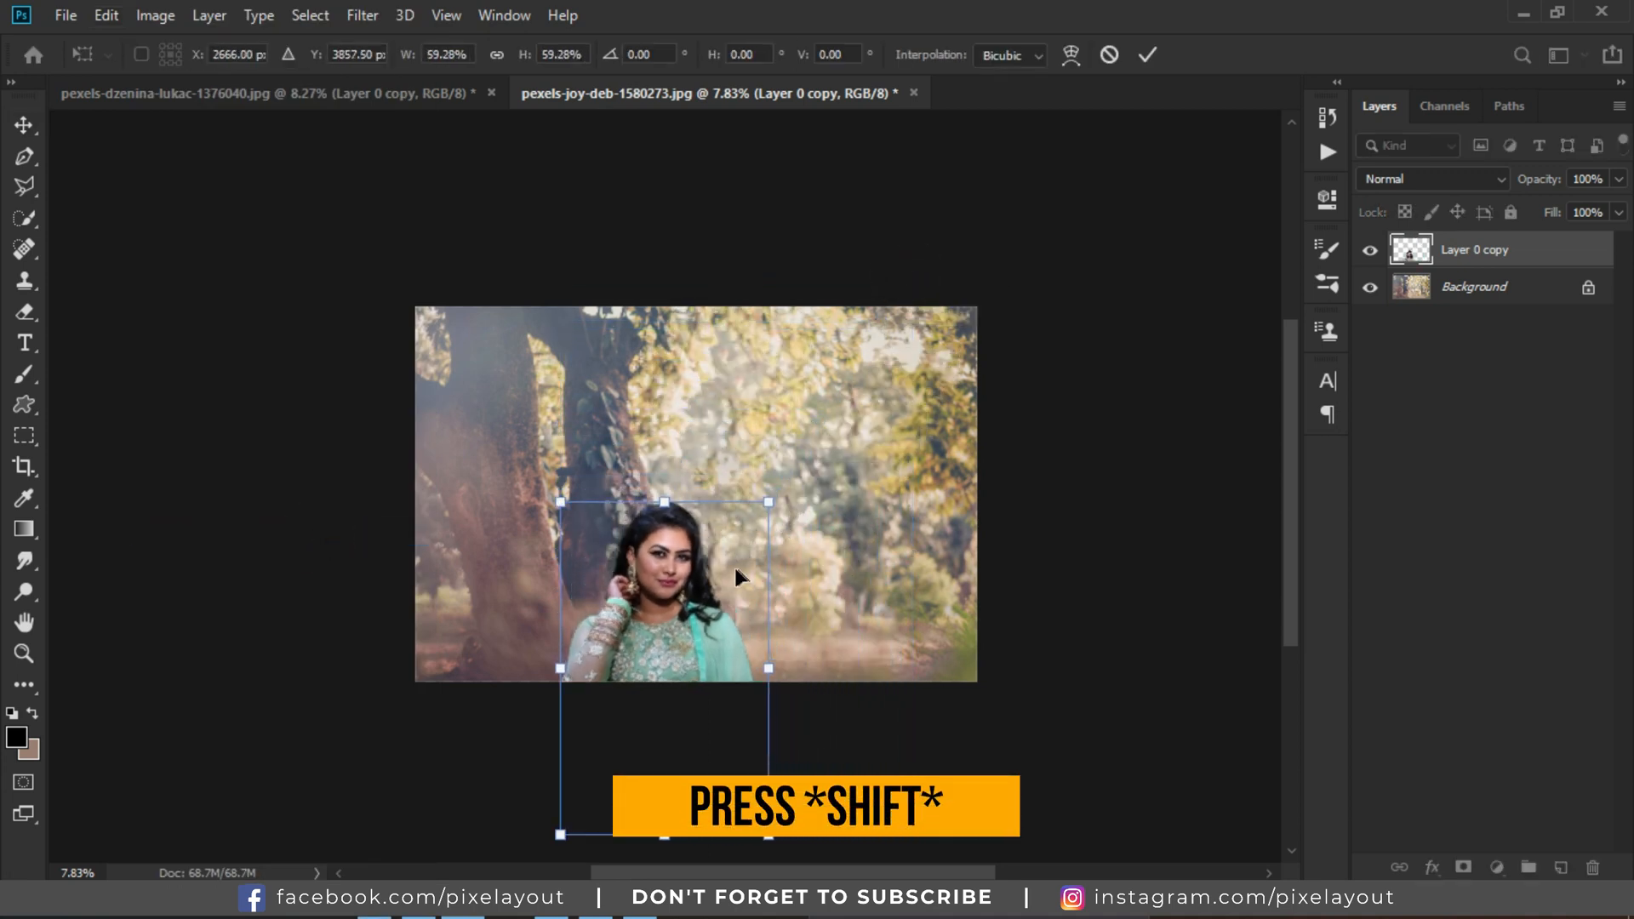
pyautogui.moveTo(634, 578); pyautogui.dragTo(715, 423)
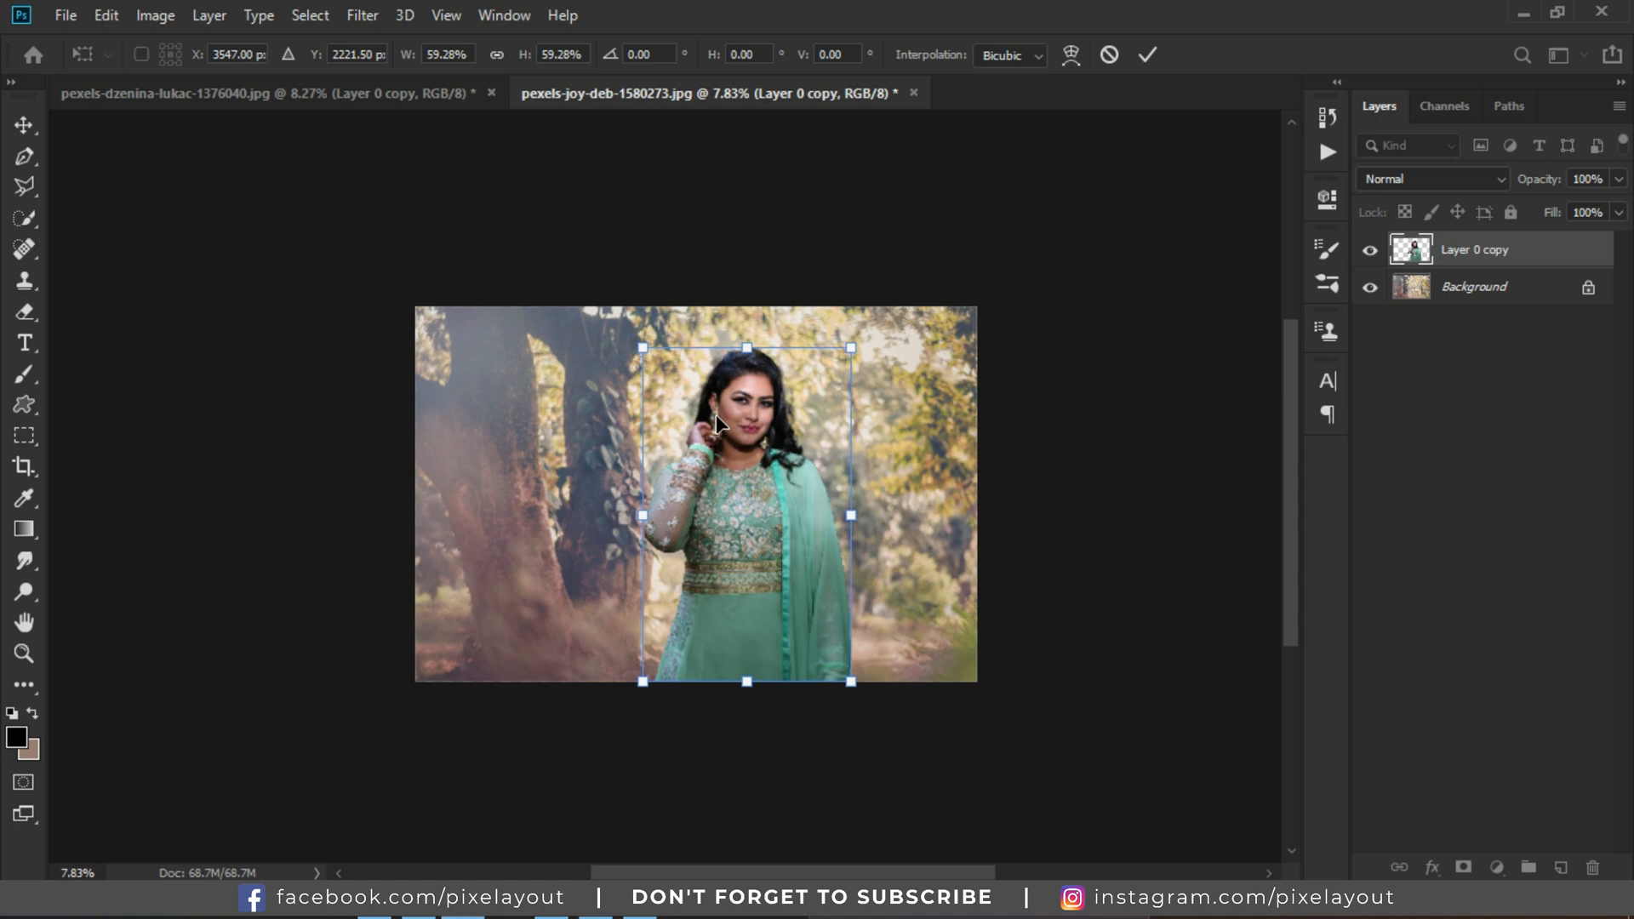
# Reduce the woman's layer to slightly over 53%, shift her a little to the right of the tree, and apply the transform.
pyautogui.scroll(3, 717, 421)
pyautogui.moveTo(895, 323); pyautogui.dragTo(864, 375)
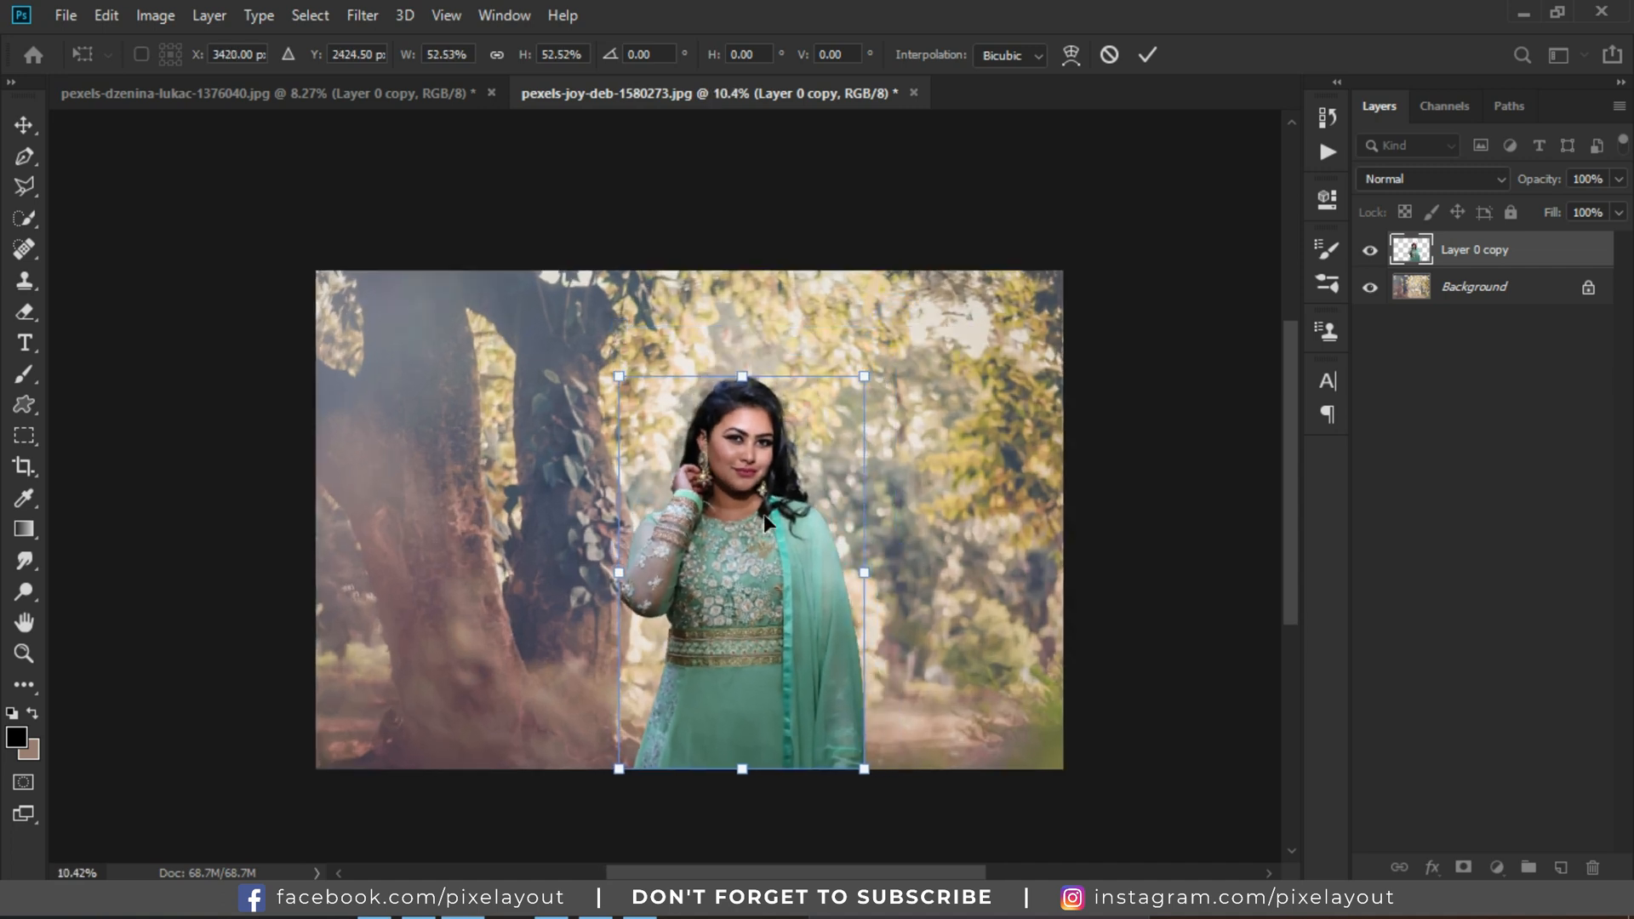
pyautogui.moveTo(759, 518); pyautogui.dragTo(787, 518)
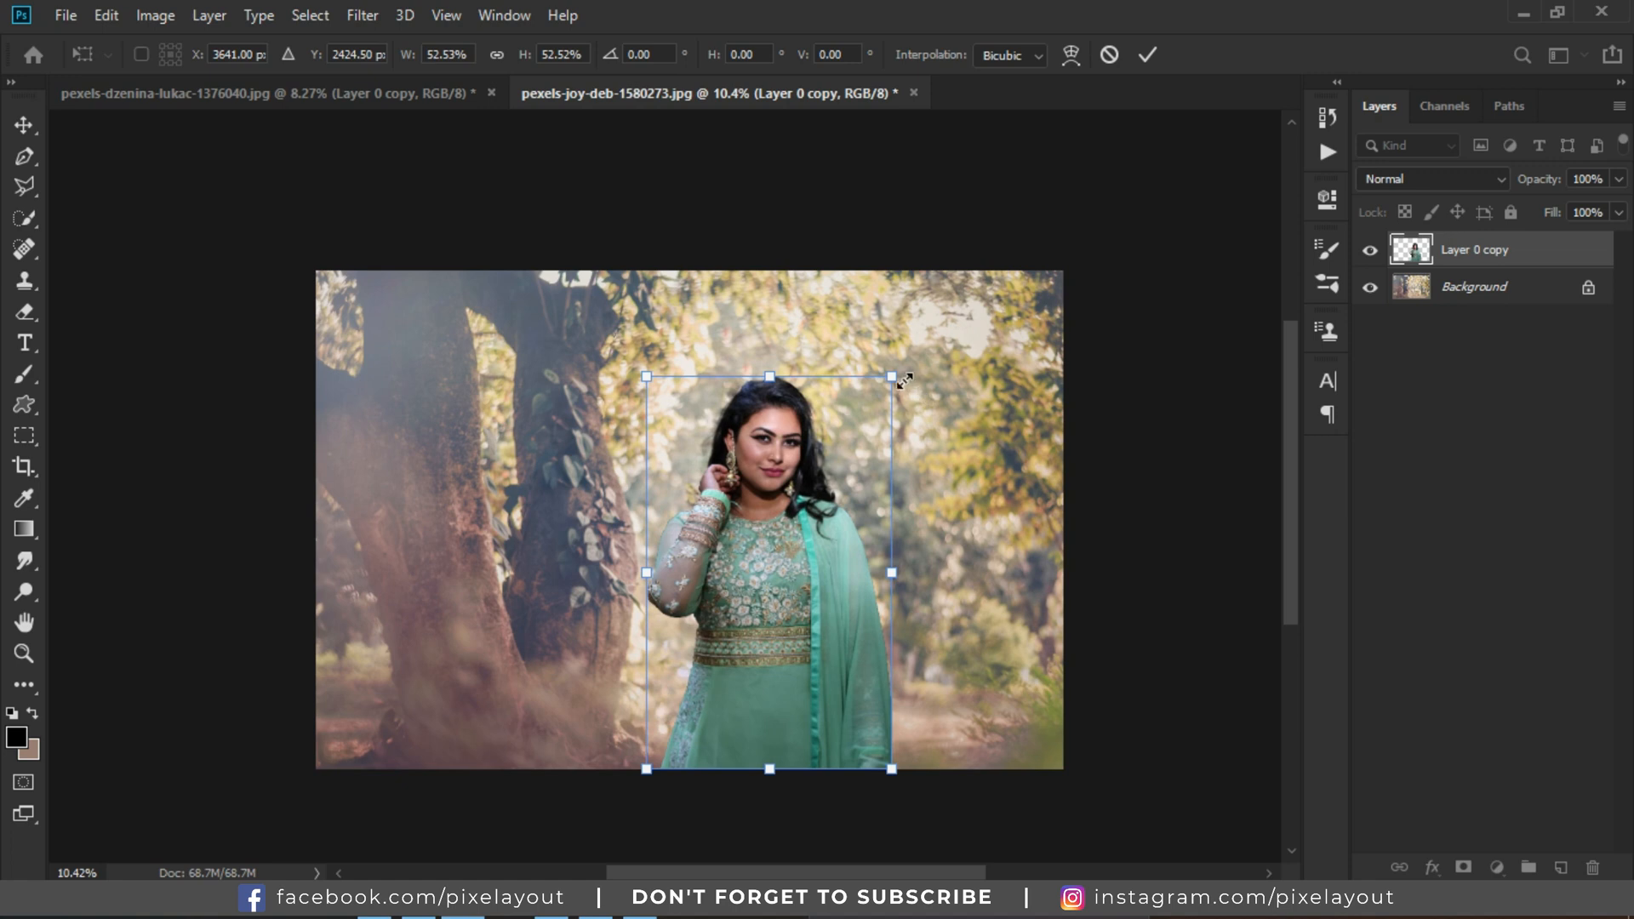
pyautogui.moveTo(900, 384); pyautogui.dragTo(885, 409)
pyautogui.moveTo(760, 521)
pyautogui.mouseDown()
pyautogui.moveTo(786, 520)
pyautogui.moveTo(764, 520)
pyautogui.mouseUp()
pyautogui.moveTo(872, 412); pyautogui.dragTo(914, 391)
pyautogui.scroll(2, 769, 457)
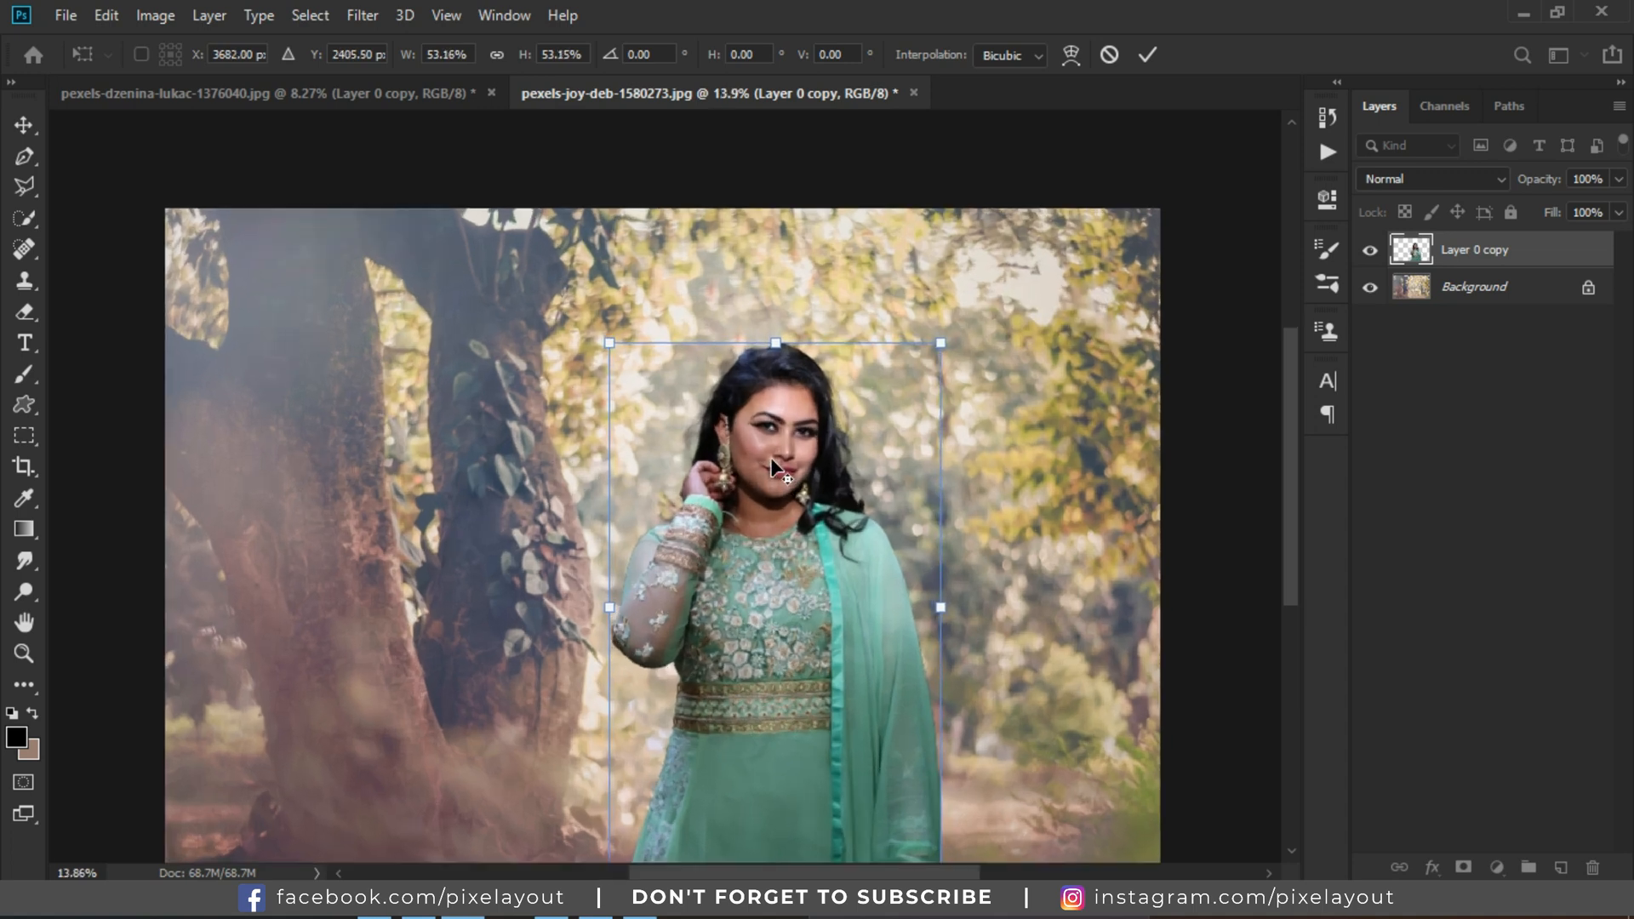
pyautogui.scroll(-1, 772, 460)
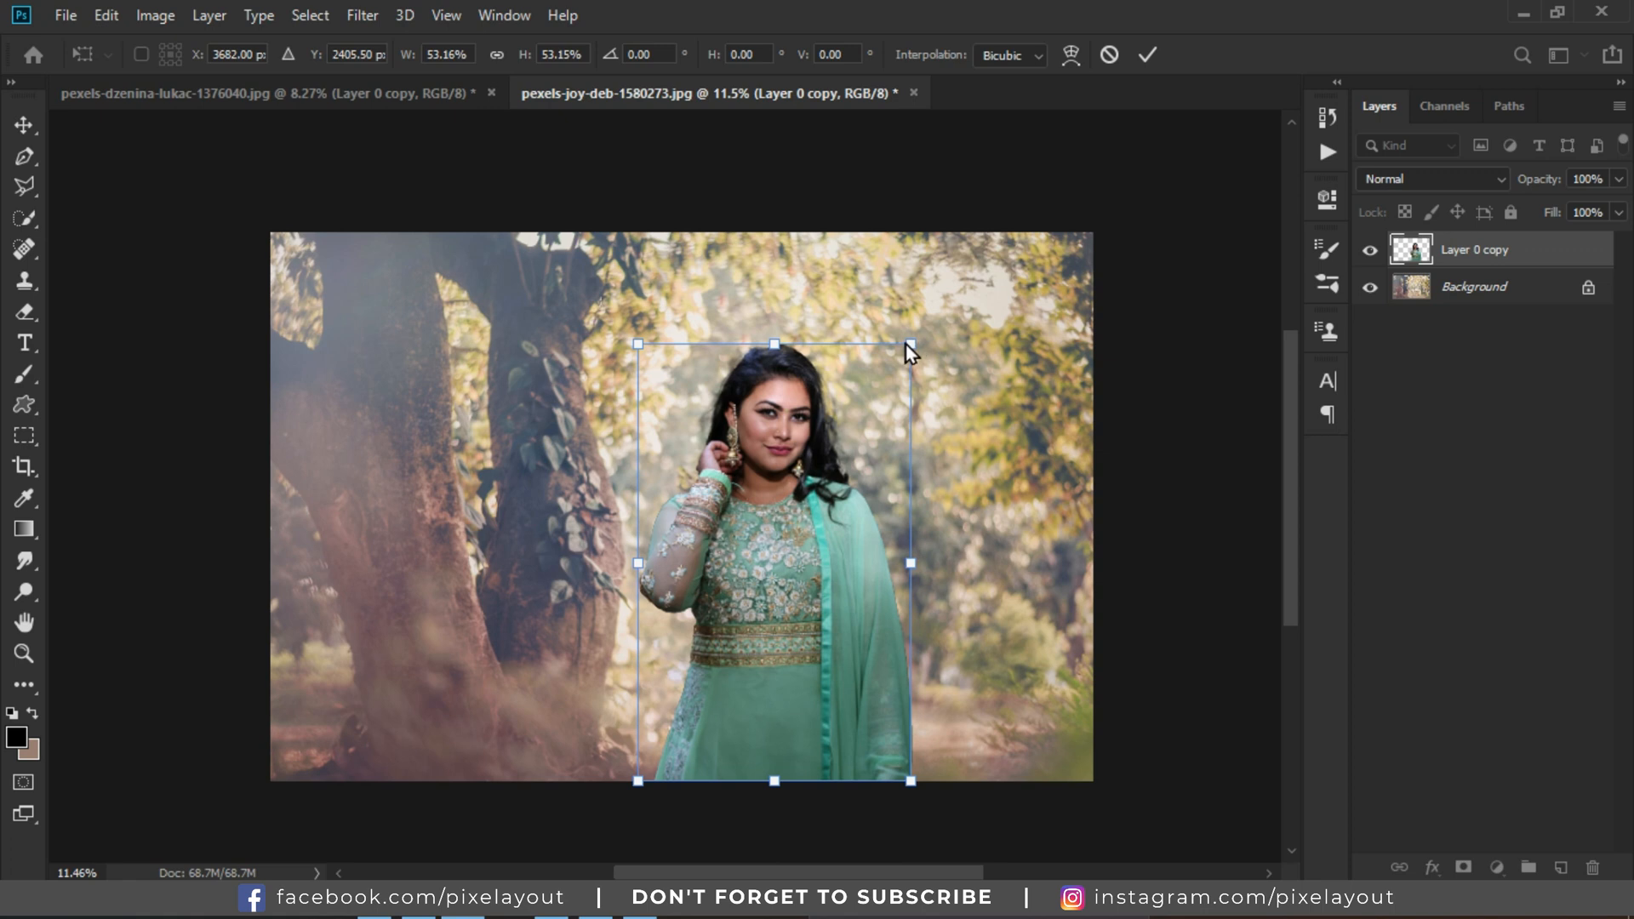
pyautogui.moveTo(911, 344); pyautogui.dragTo(916, 338)
pyautogui.press('Return')
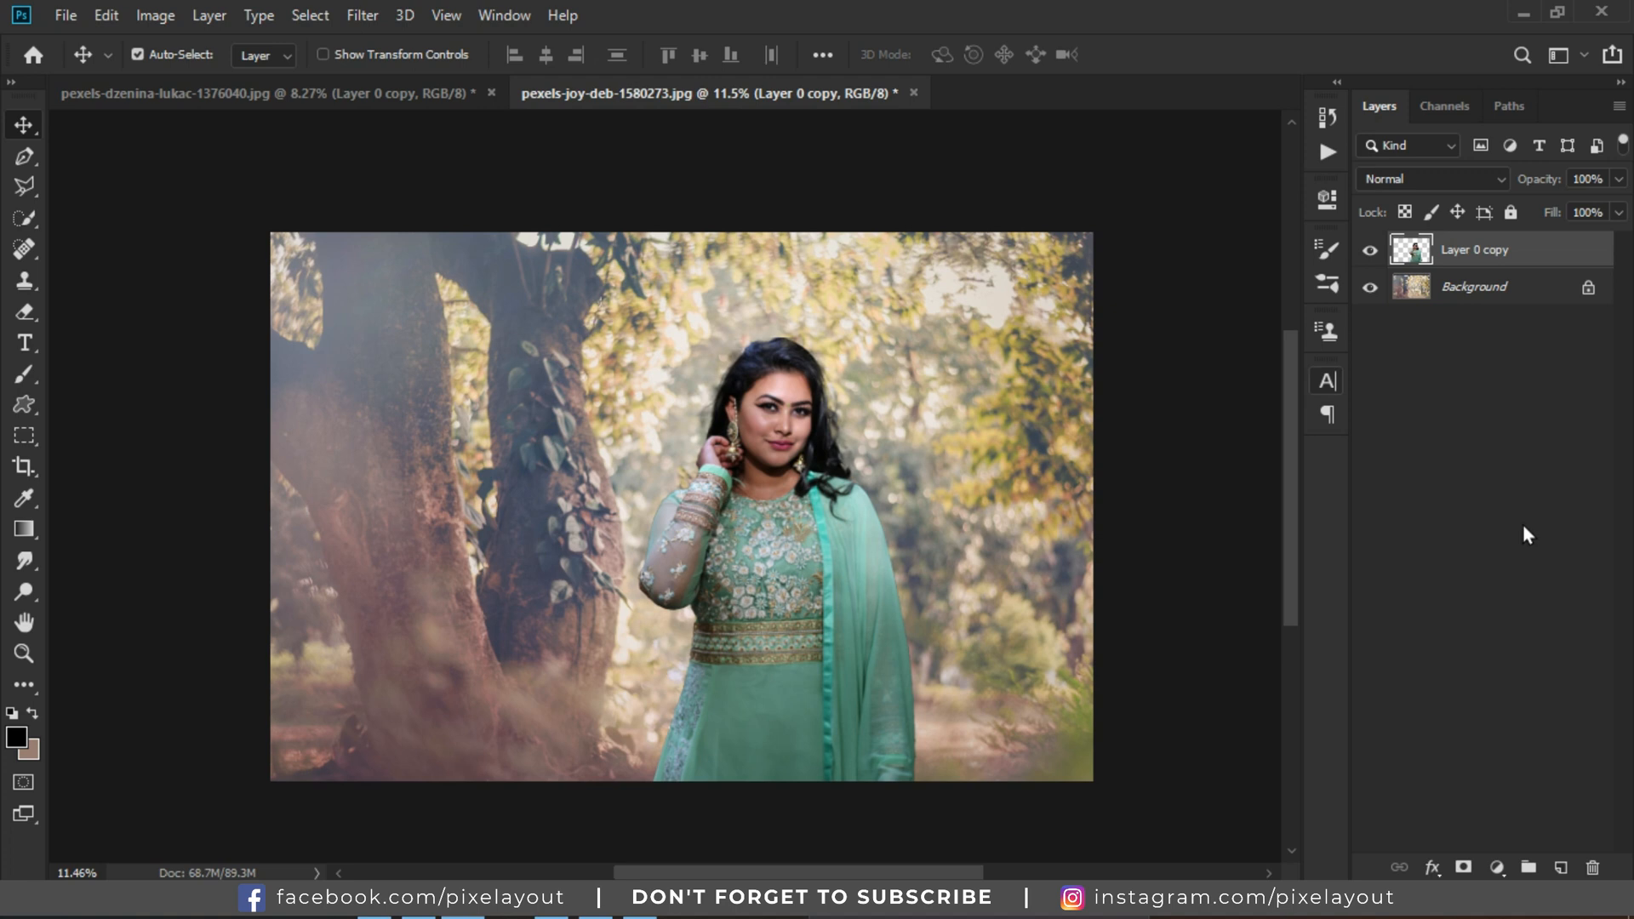
# Add a Selective Color adjustment layer above the woman's layer and choose Yellows as the colour range.
pyautogui.click(1495, 867)
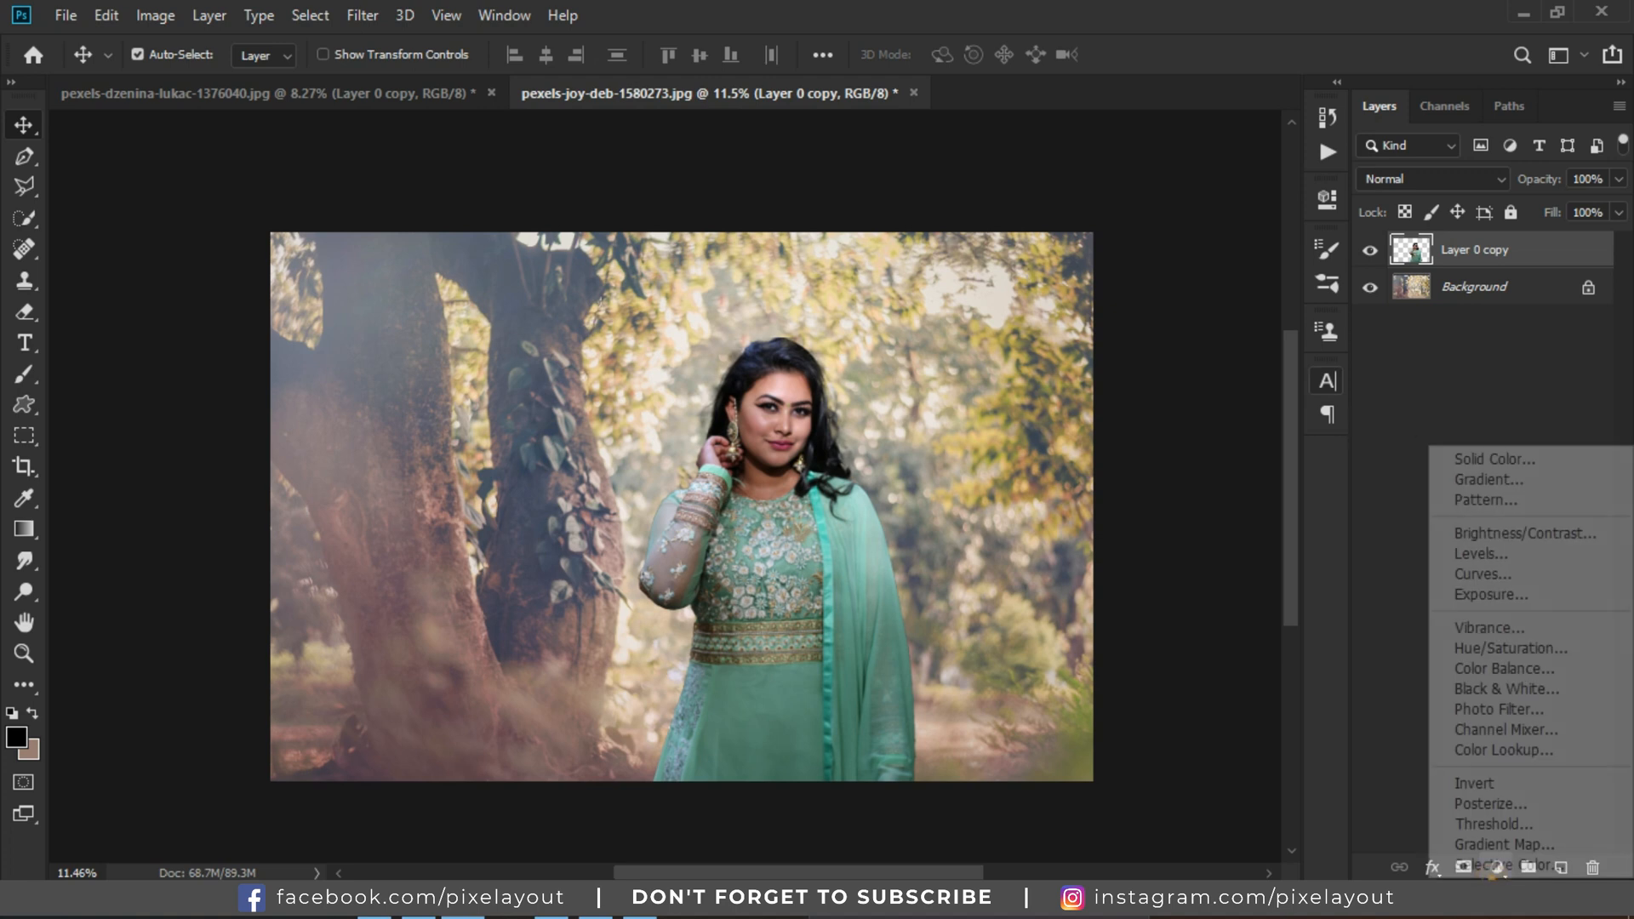
pyautogui.click(1486, 866)
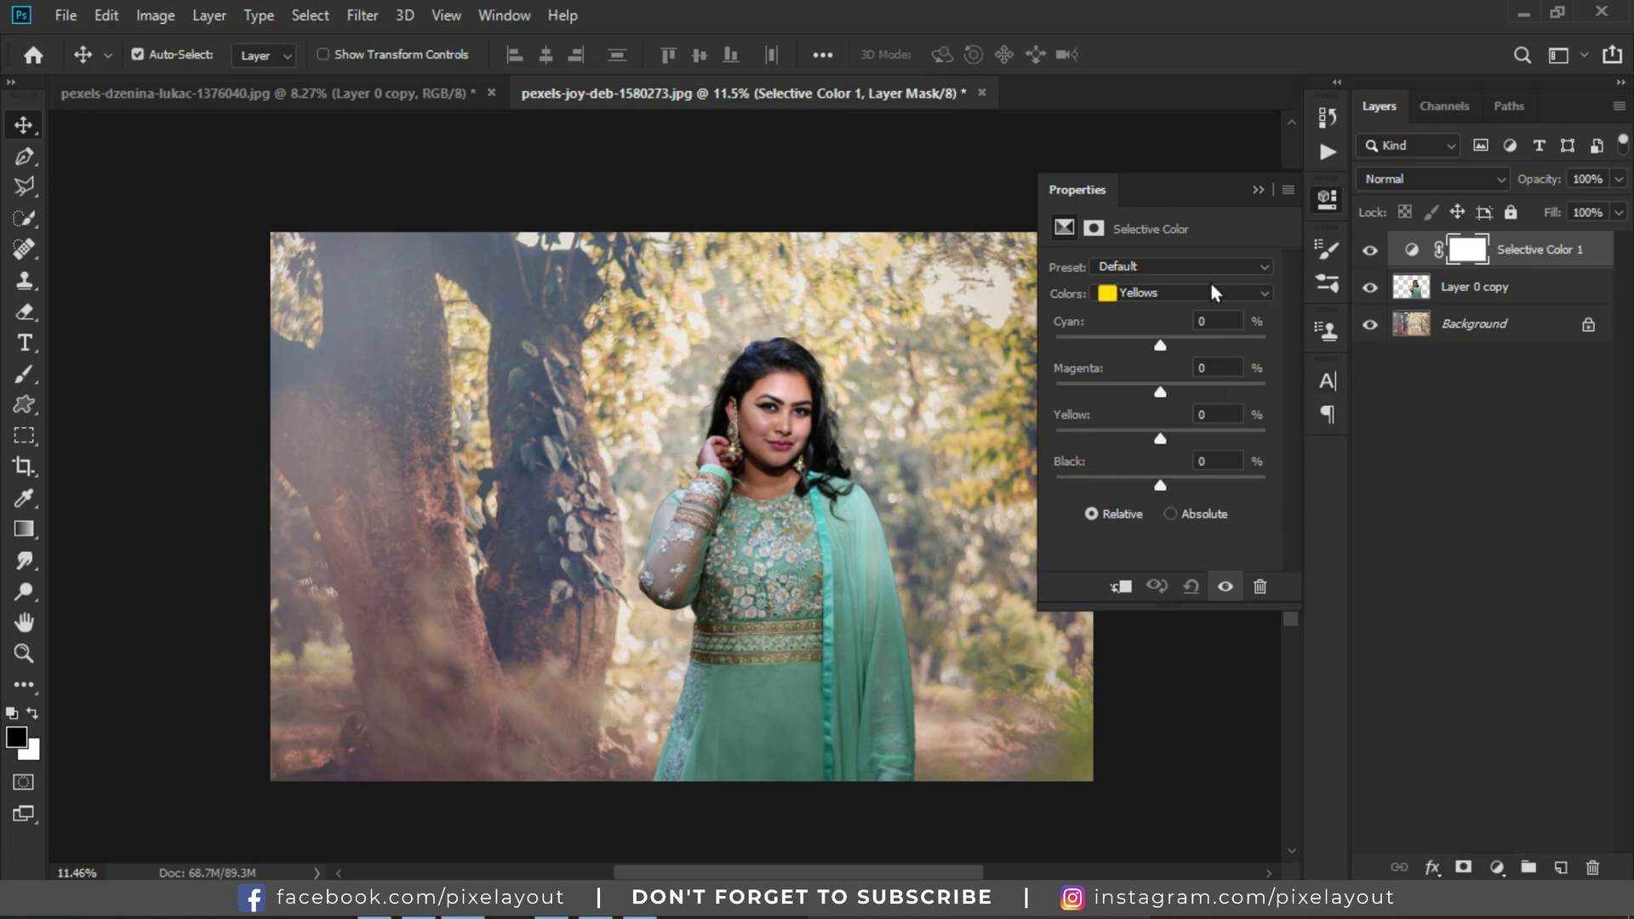
# Set Cyan to +100% for the Yellows range and clip the Selective Color adjustment to the woman's layer.
pyautogui.click(1213, 290)
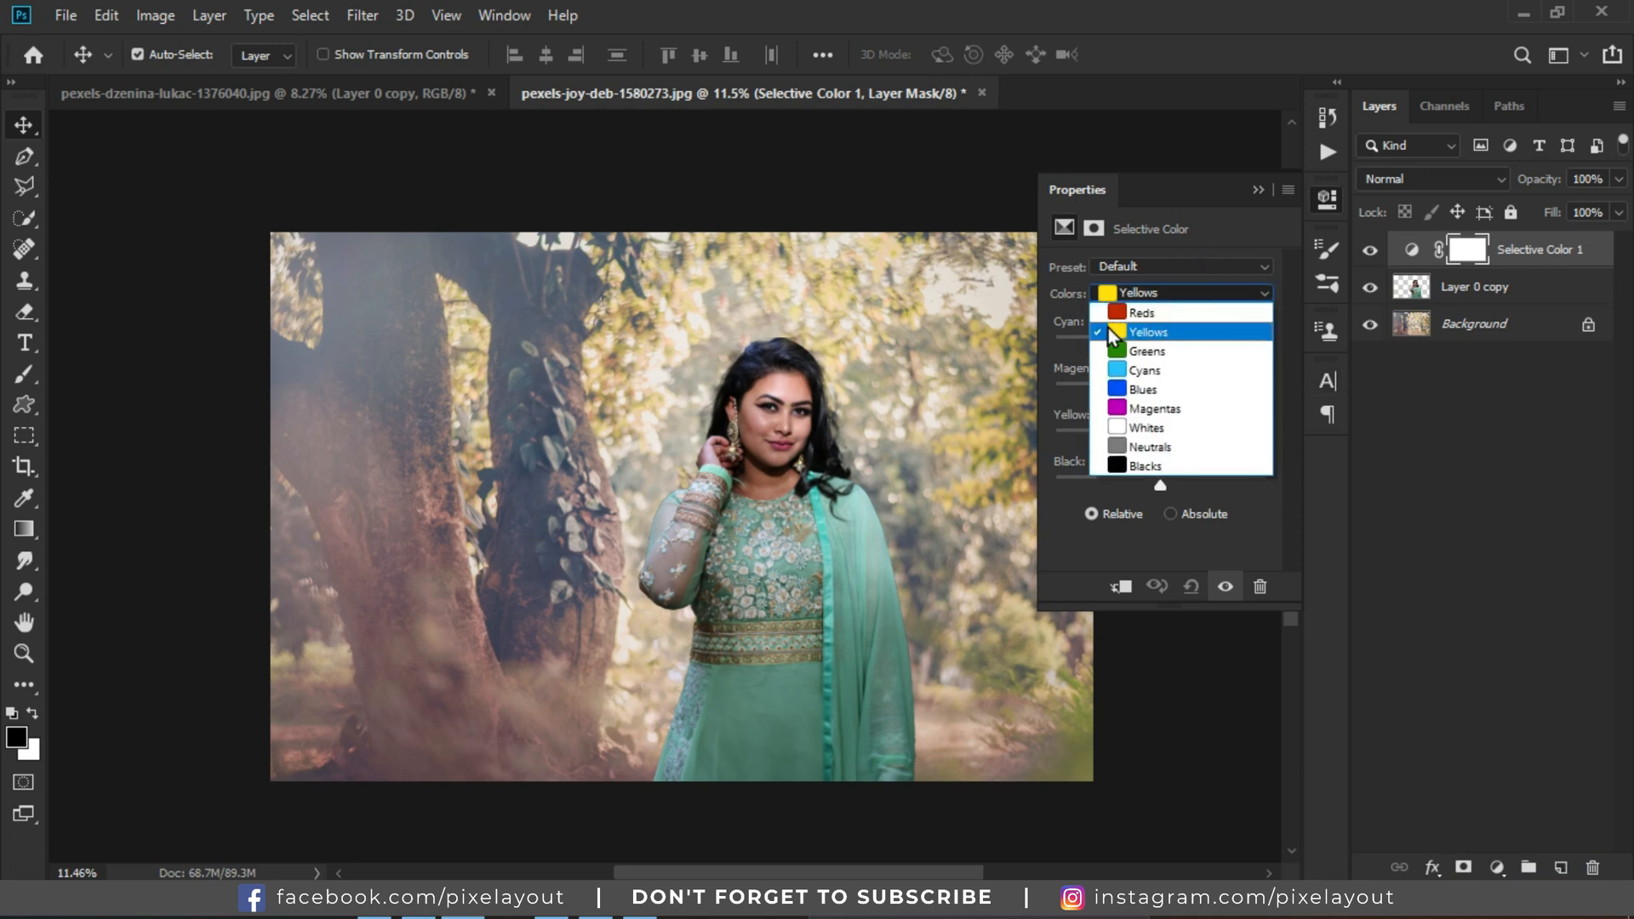
pyautogui.click(1176, 334)
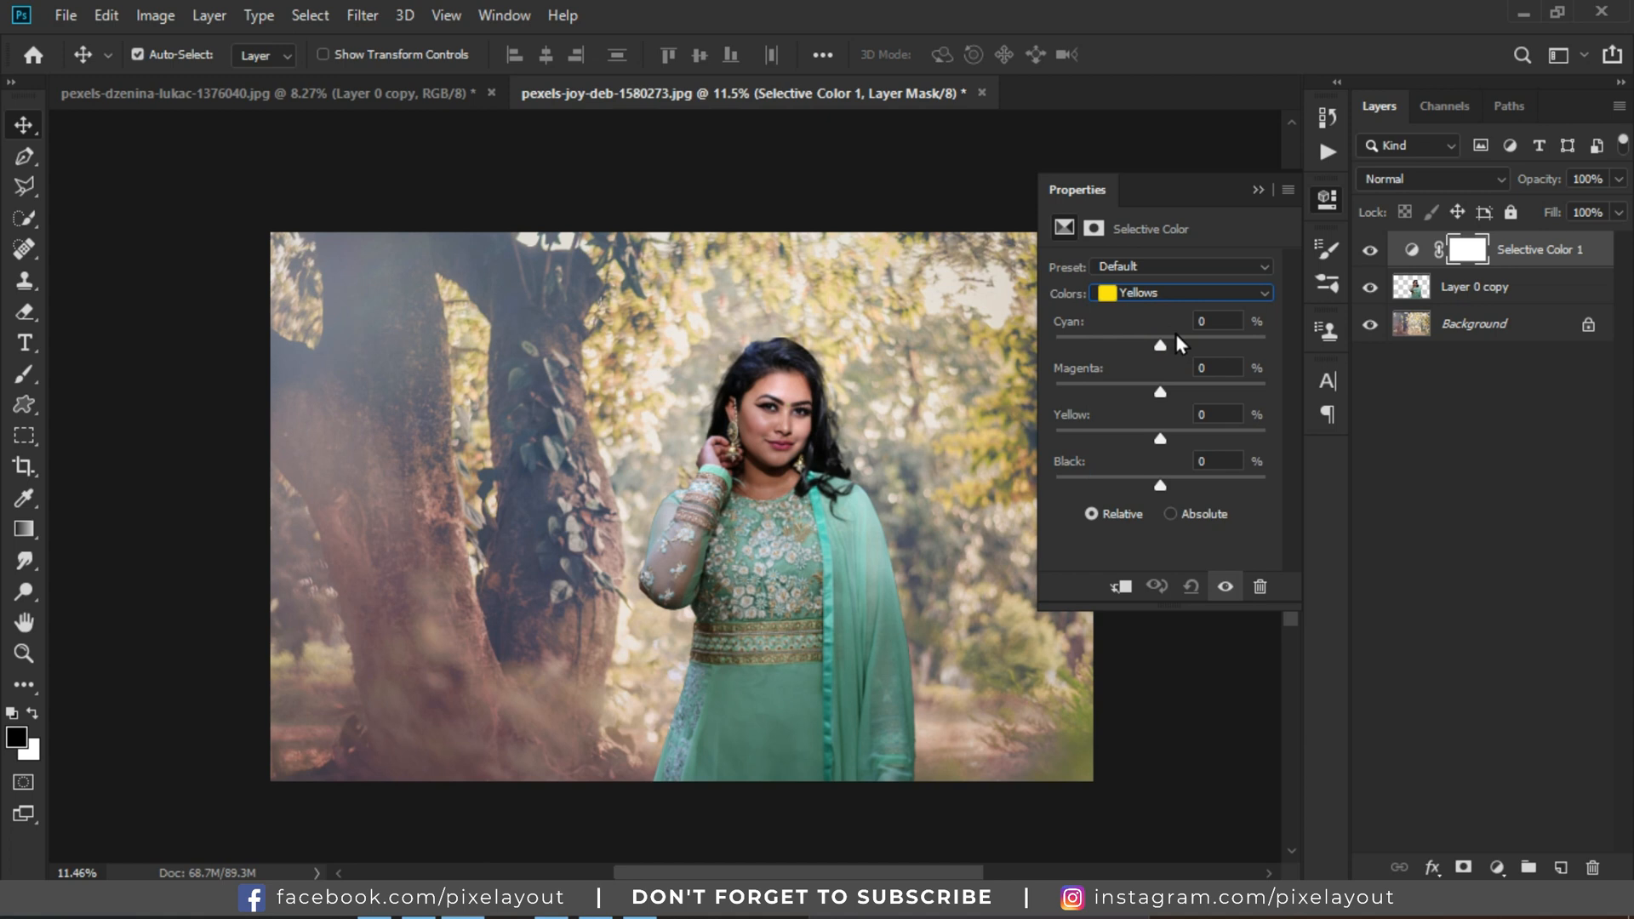
pyautogui.moveTo(1167, 342); pyautogui.dragTo(1178, 344)
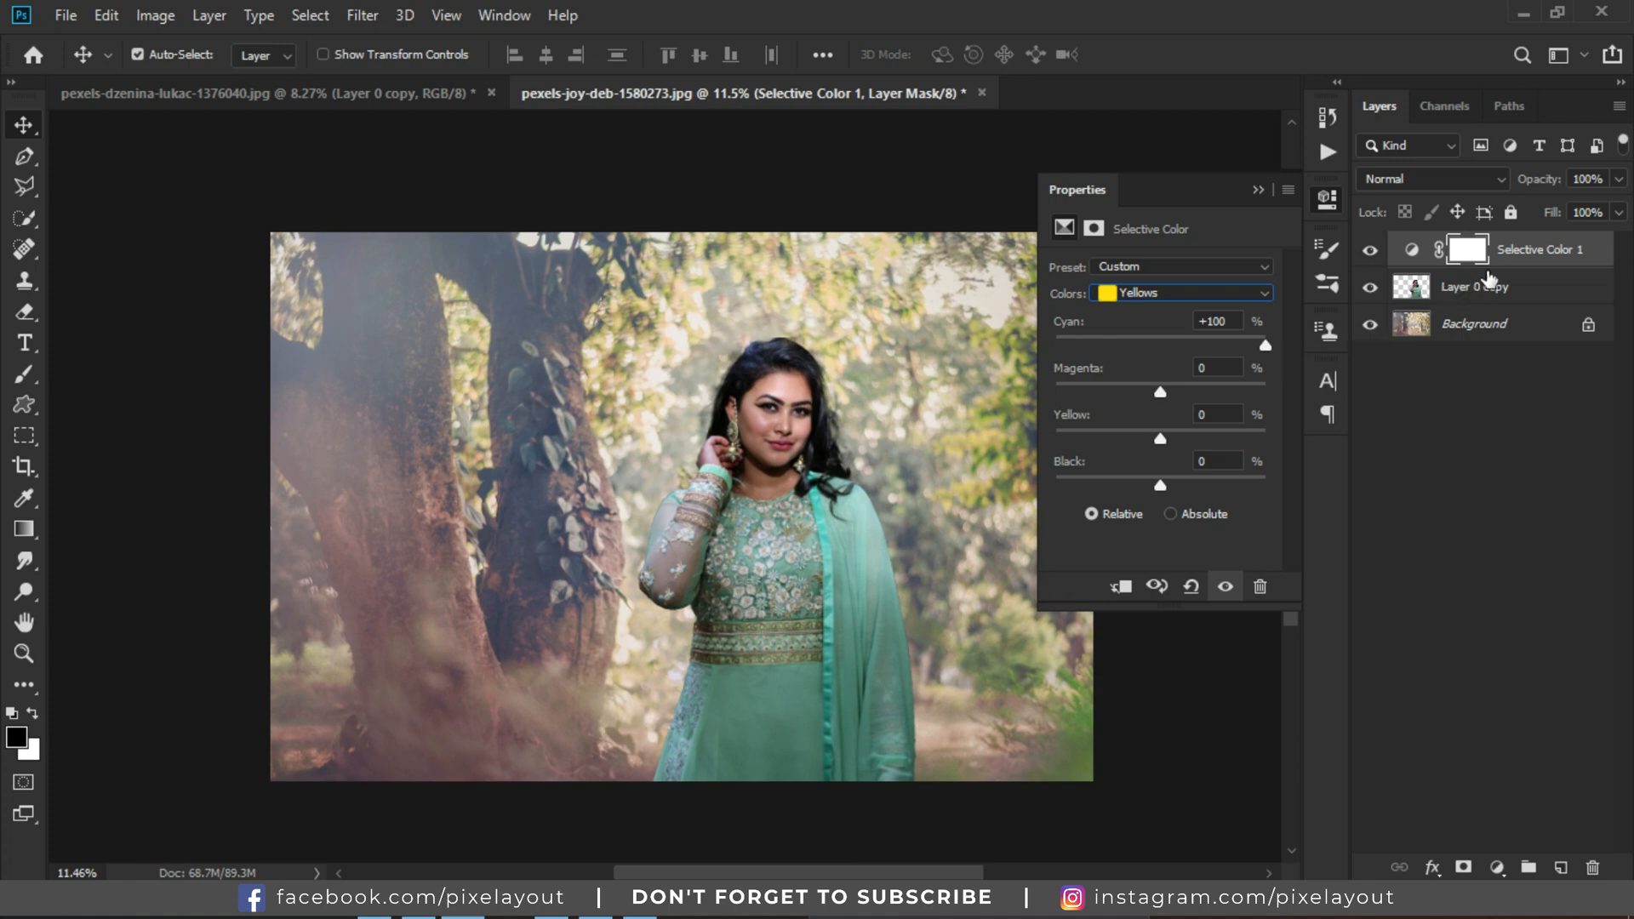
pyautogui.rightClick(1576, 257)
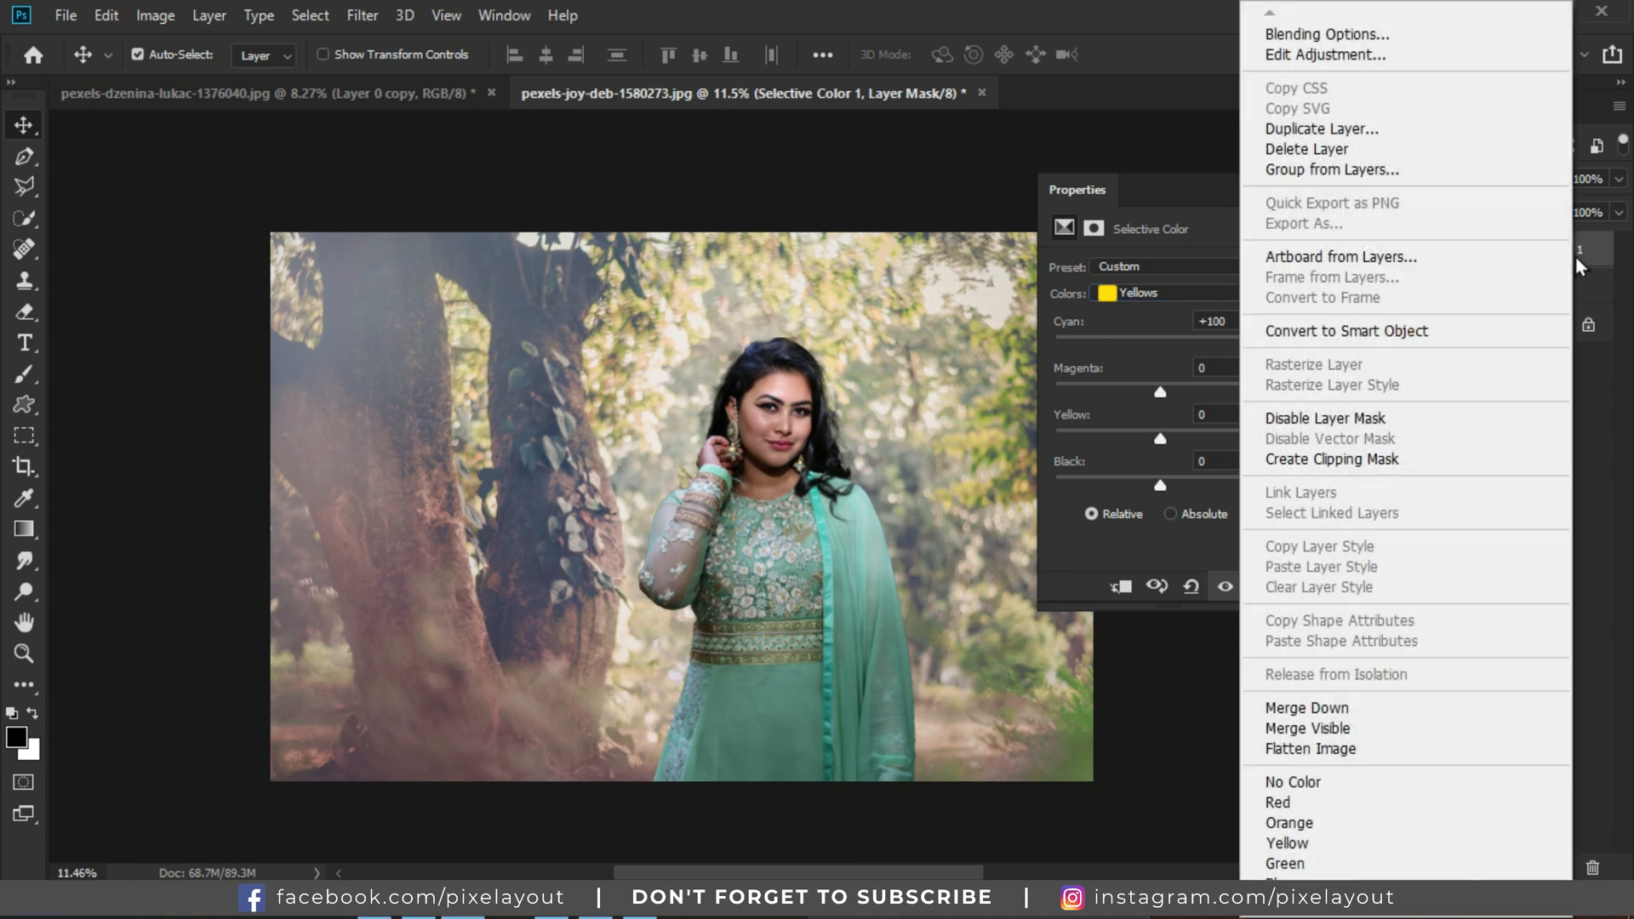
pyautogui.click(1373, 459)
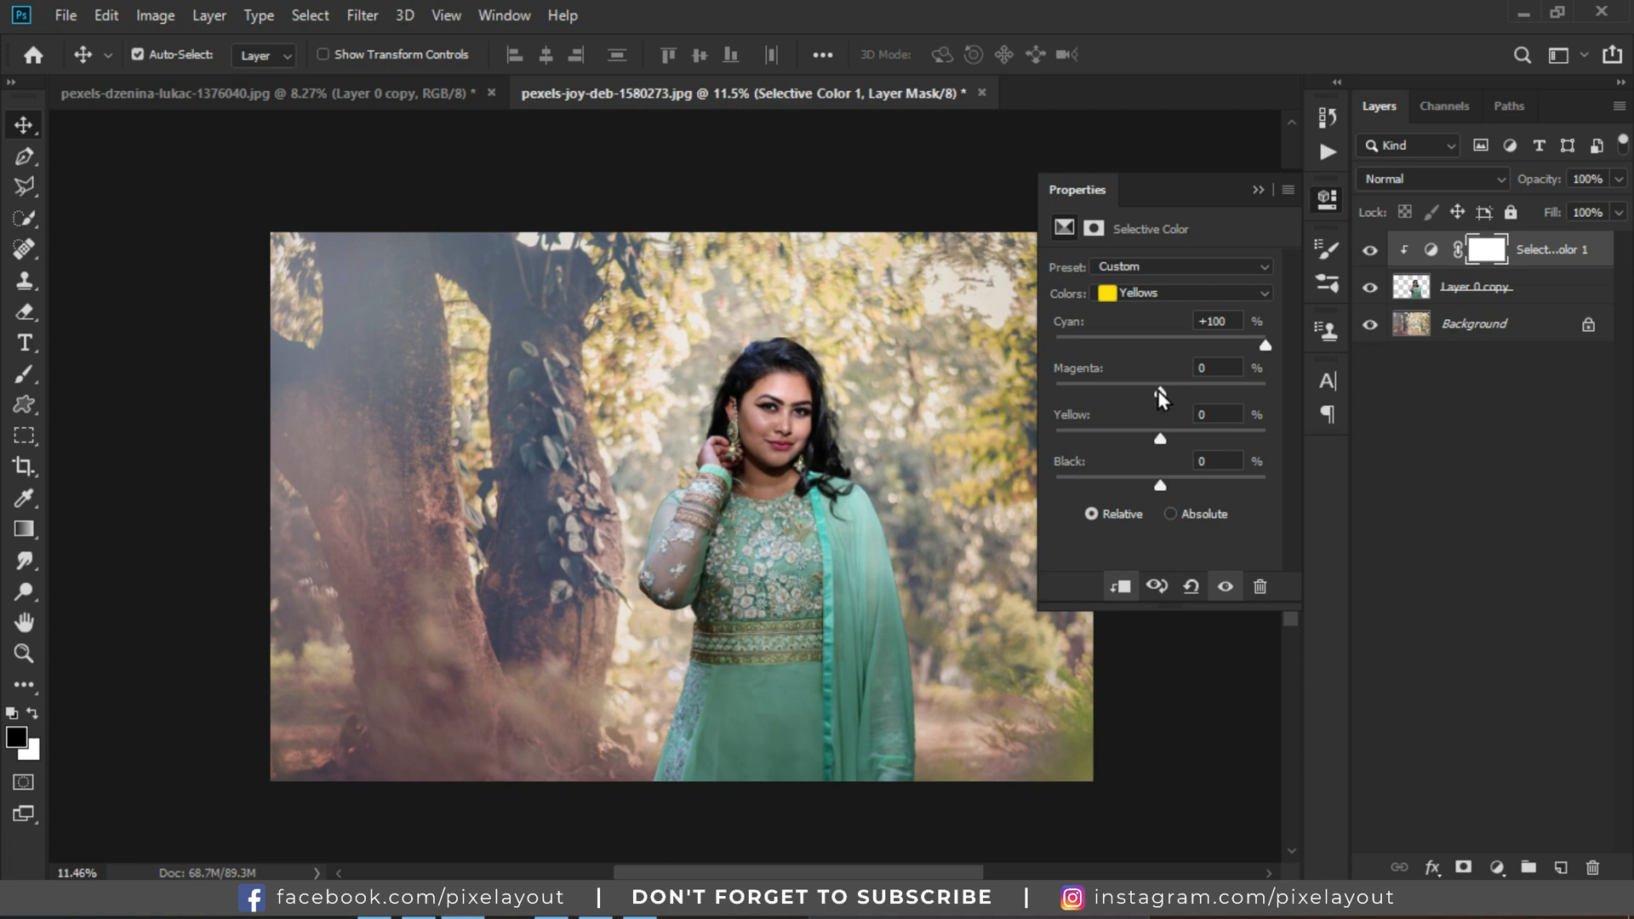
# Set Magenta to -12% and Yellow to -14% for the Yellows range, and close the adjustment's settings.
pyautogui.moveTo(1157, 392); pyautogui.dragTo(1142, 391)
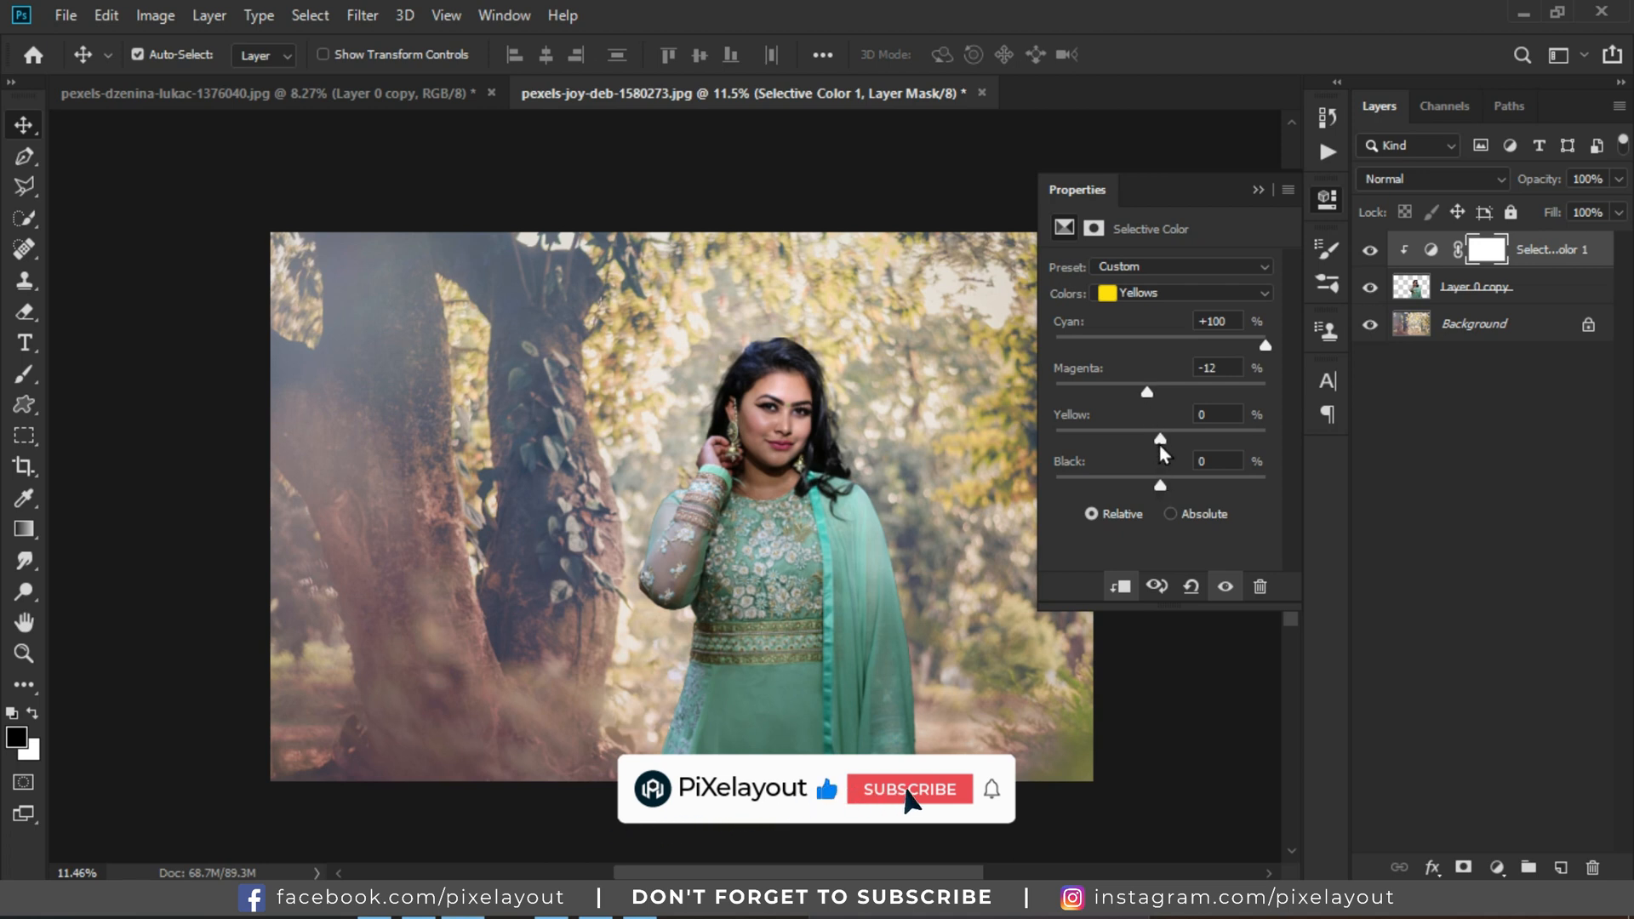
pyautogui.moveTo(1159, 444)
pyautogui.mouseDown()
pyautogui.moveTo(1124, 447)
pyautogui.moveTo(1139, 449)
pyautogui.mouseUp()
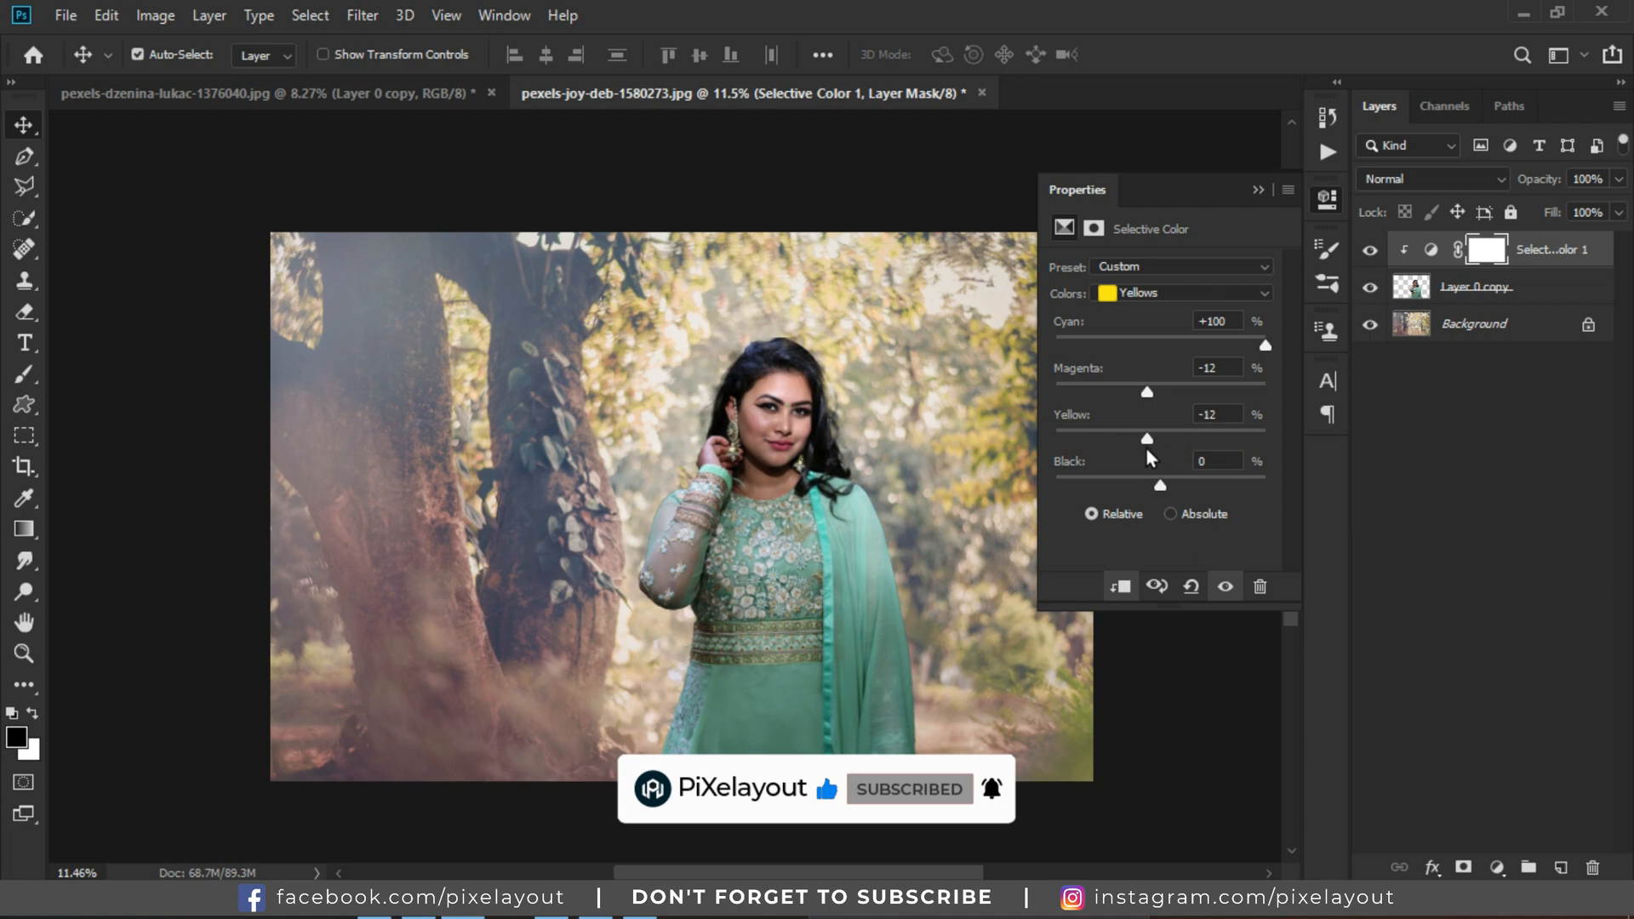
pyautogui.moveTo(1147, 450); pyautogui.dragTo(1151, 457)
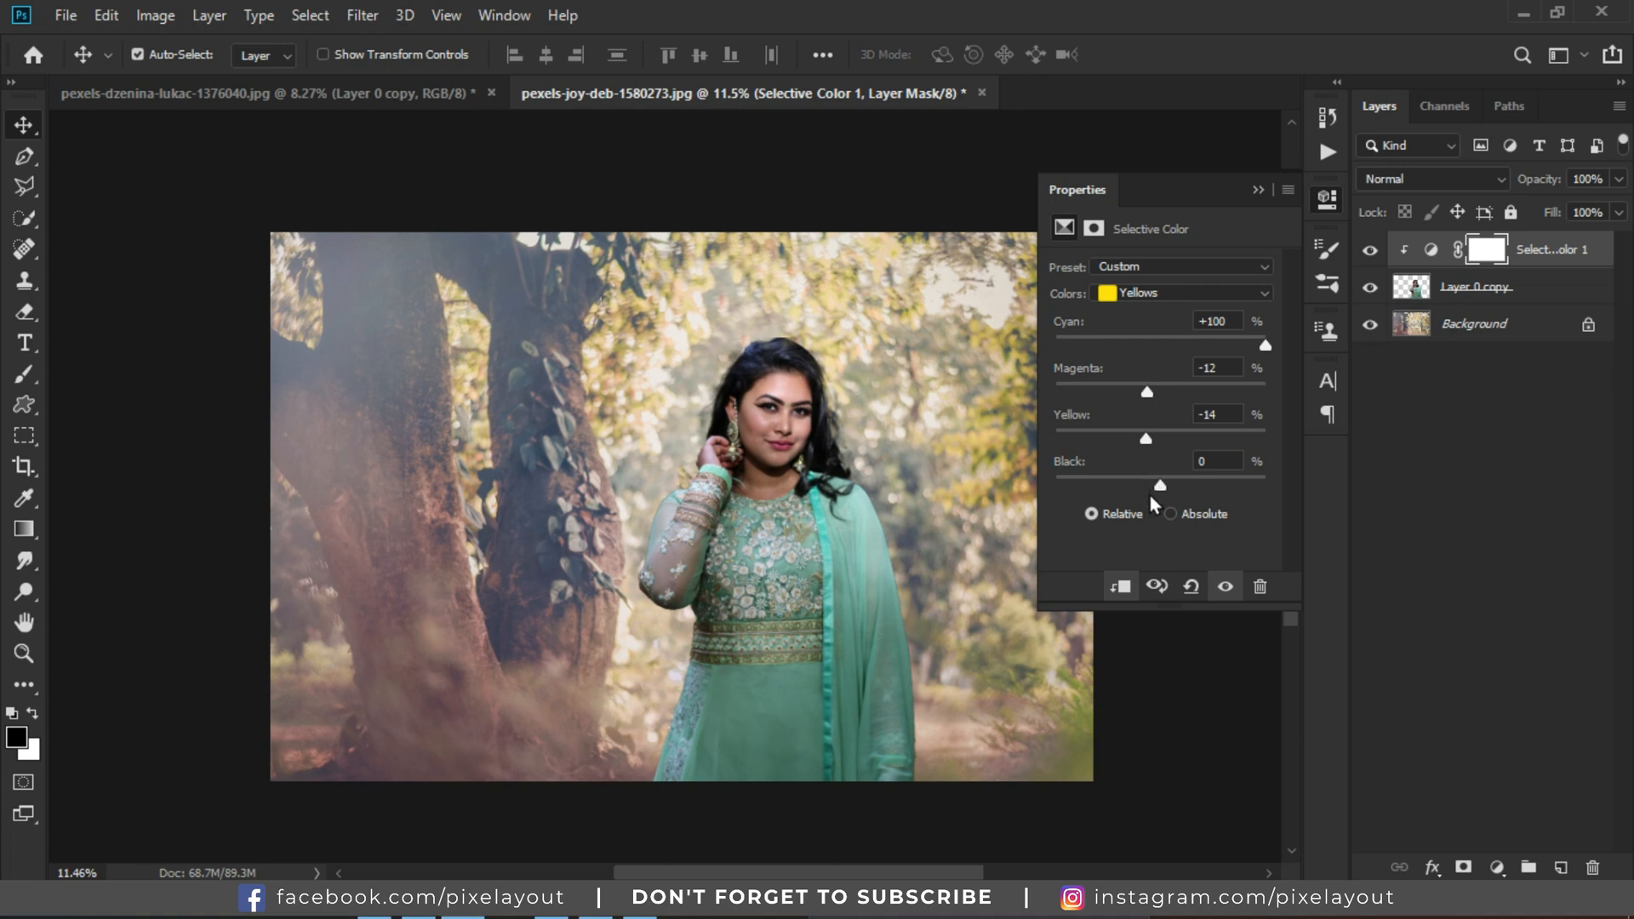
pyautogui.click(1324, 205)
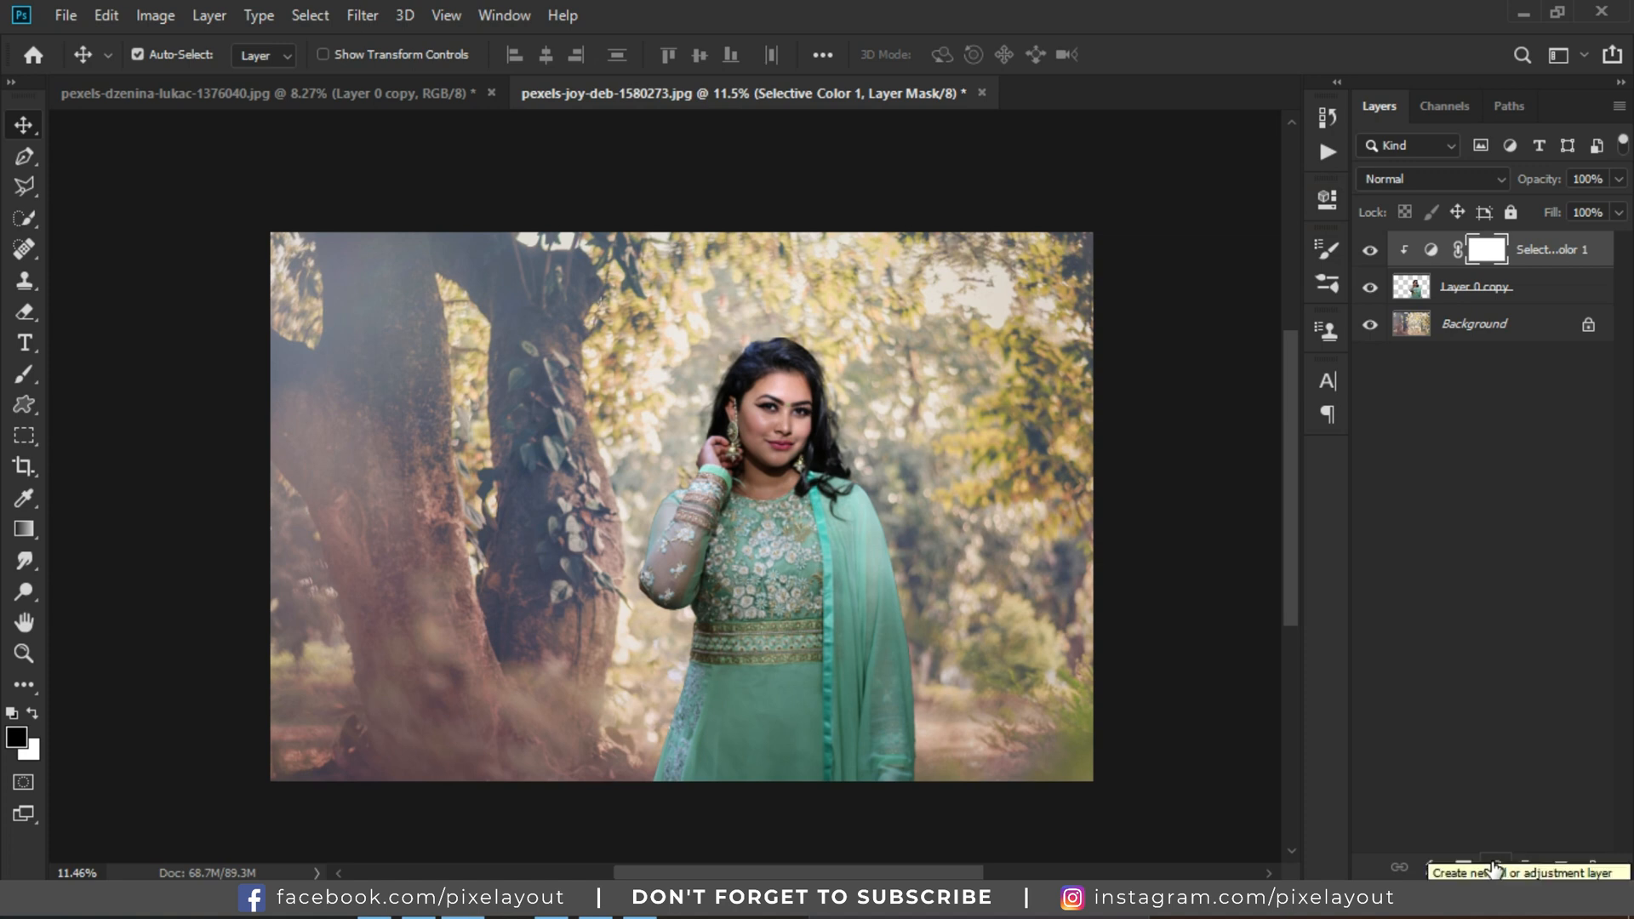
# Add a Solid Color fill layer above the Selective Color adjustment, using the olive yellow a4a14e.
pyautogui.click(1495, 865)
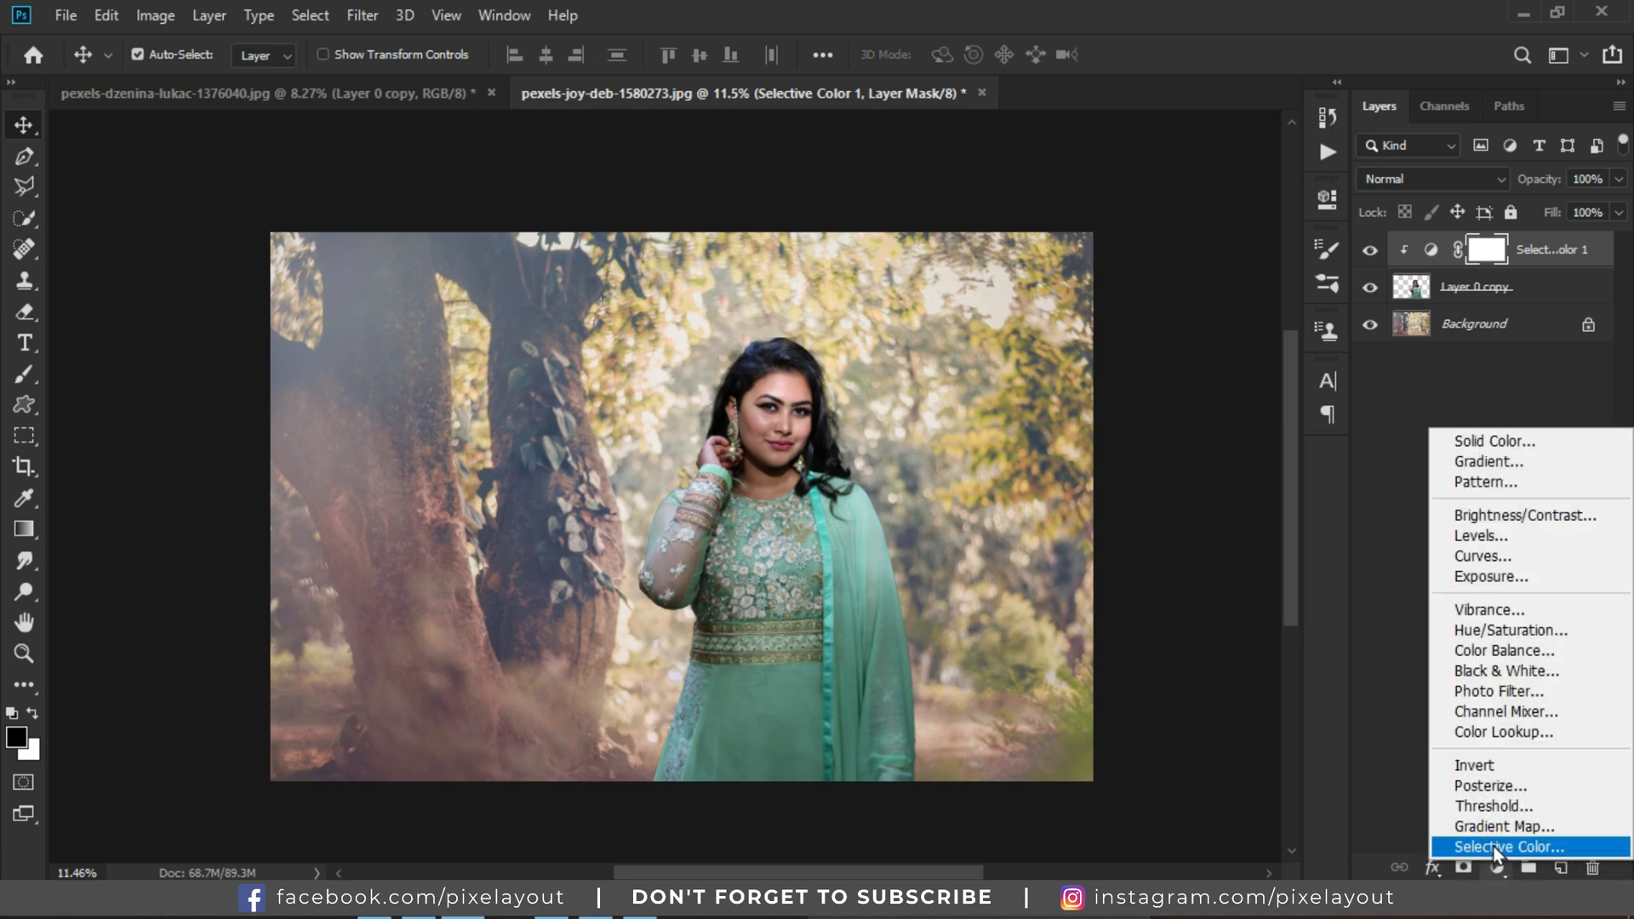
pyautogui.click(1498, 444)
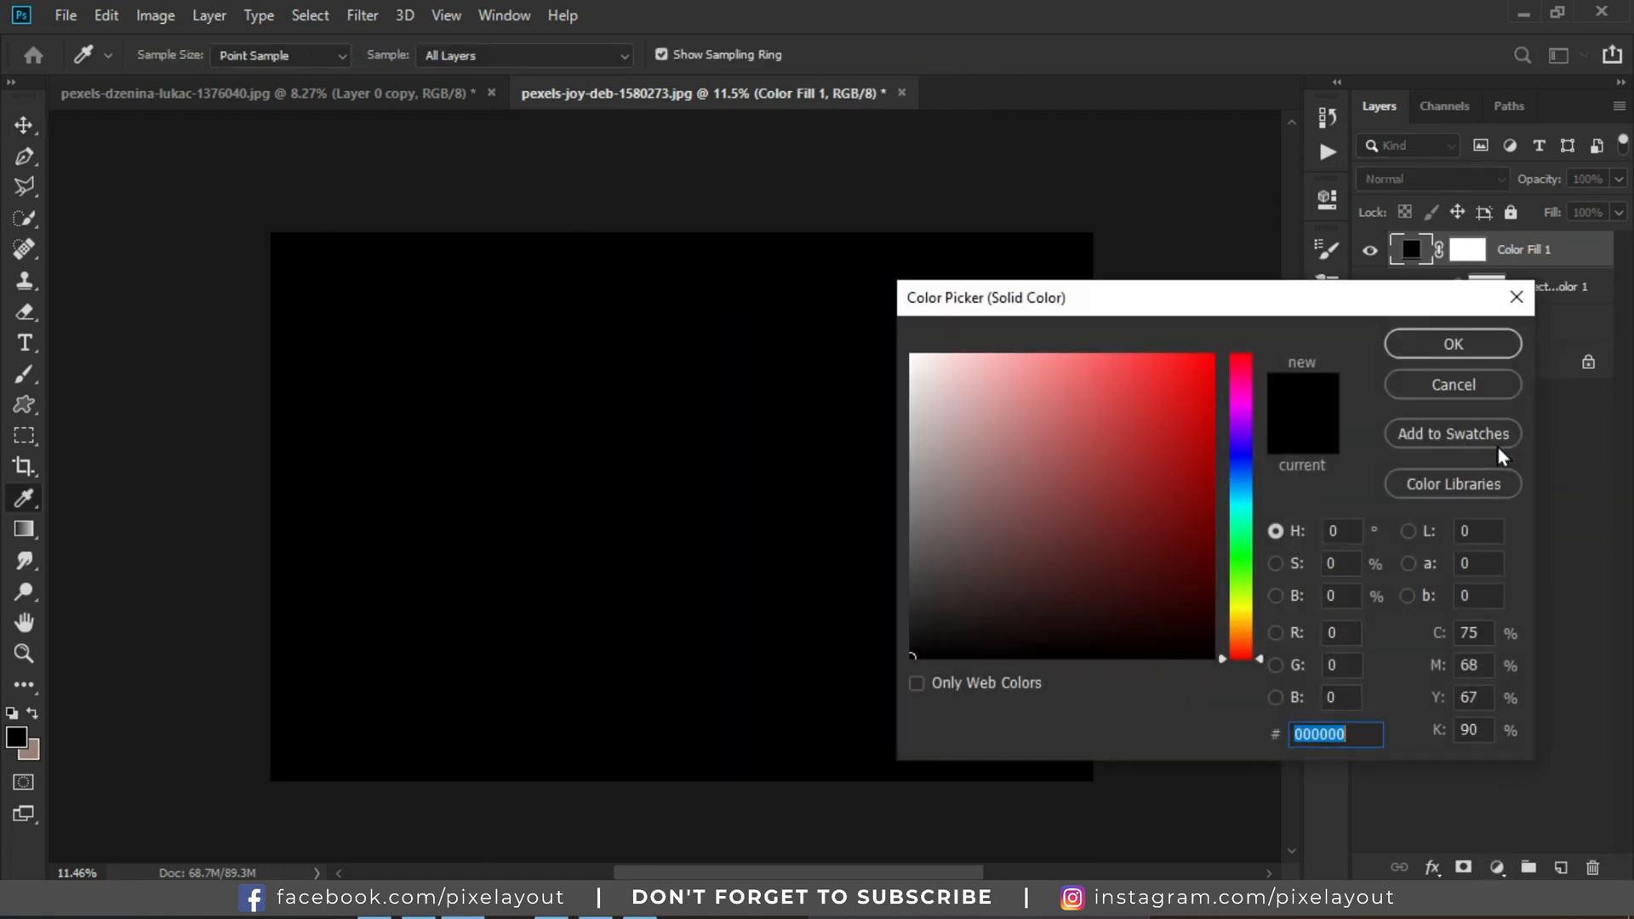
pyautogui.moveTo(1275, 304); pyautogui.dragTo(1360, 309)
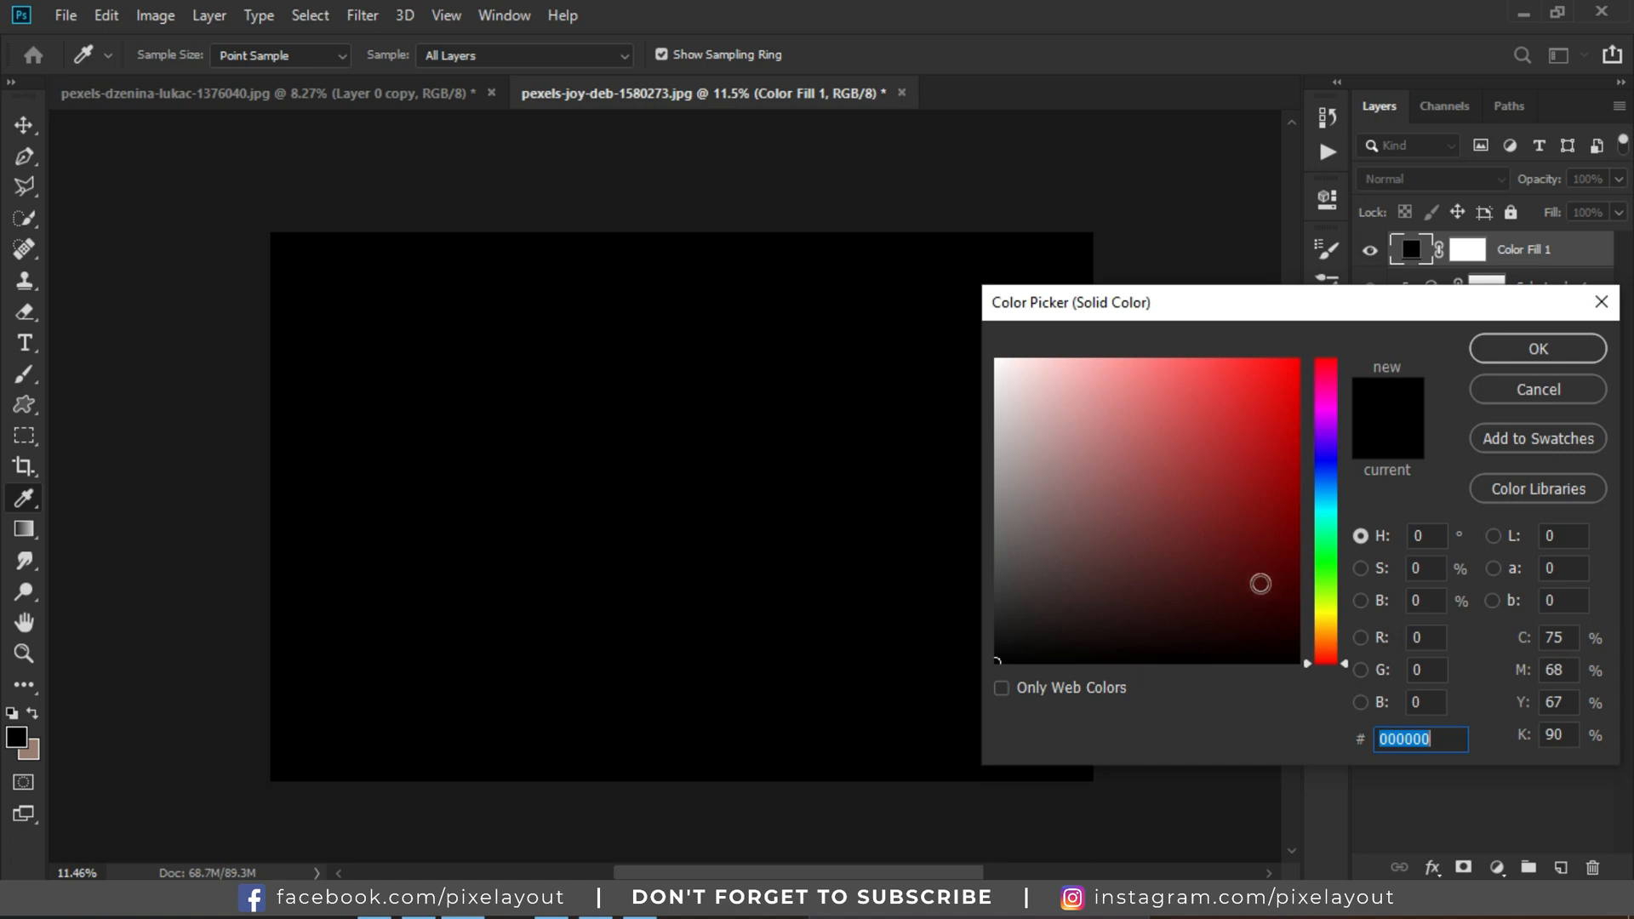
pyautogui.click(1325, 615)
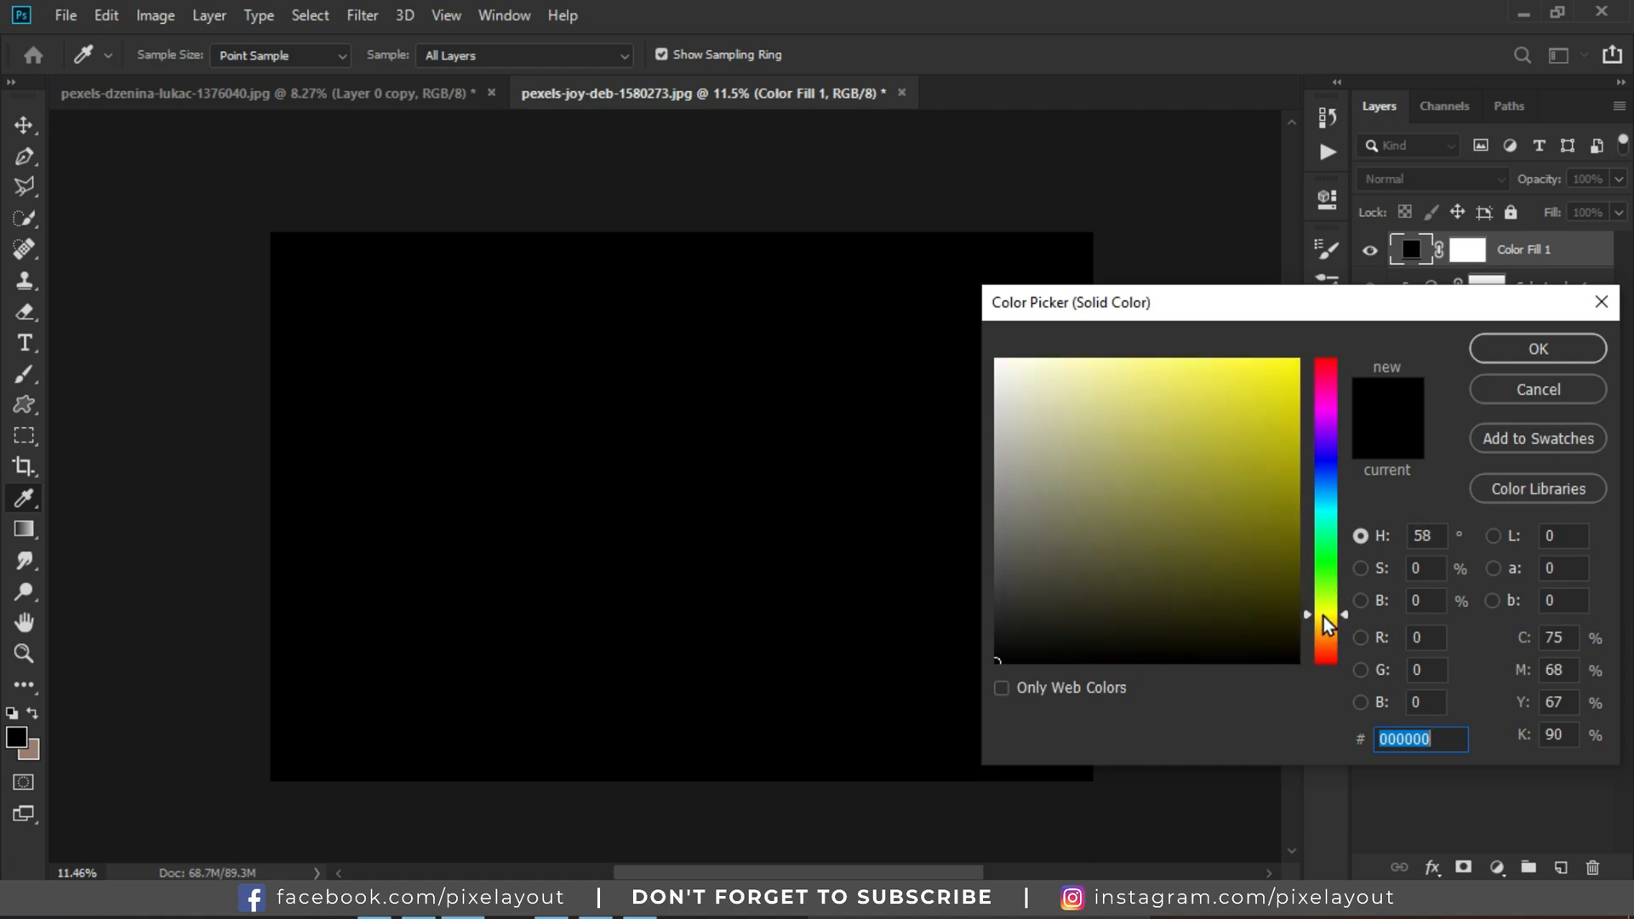
pyautogui.click(1155, 467)
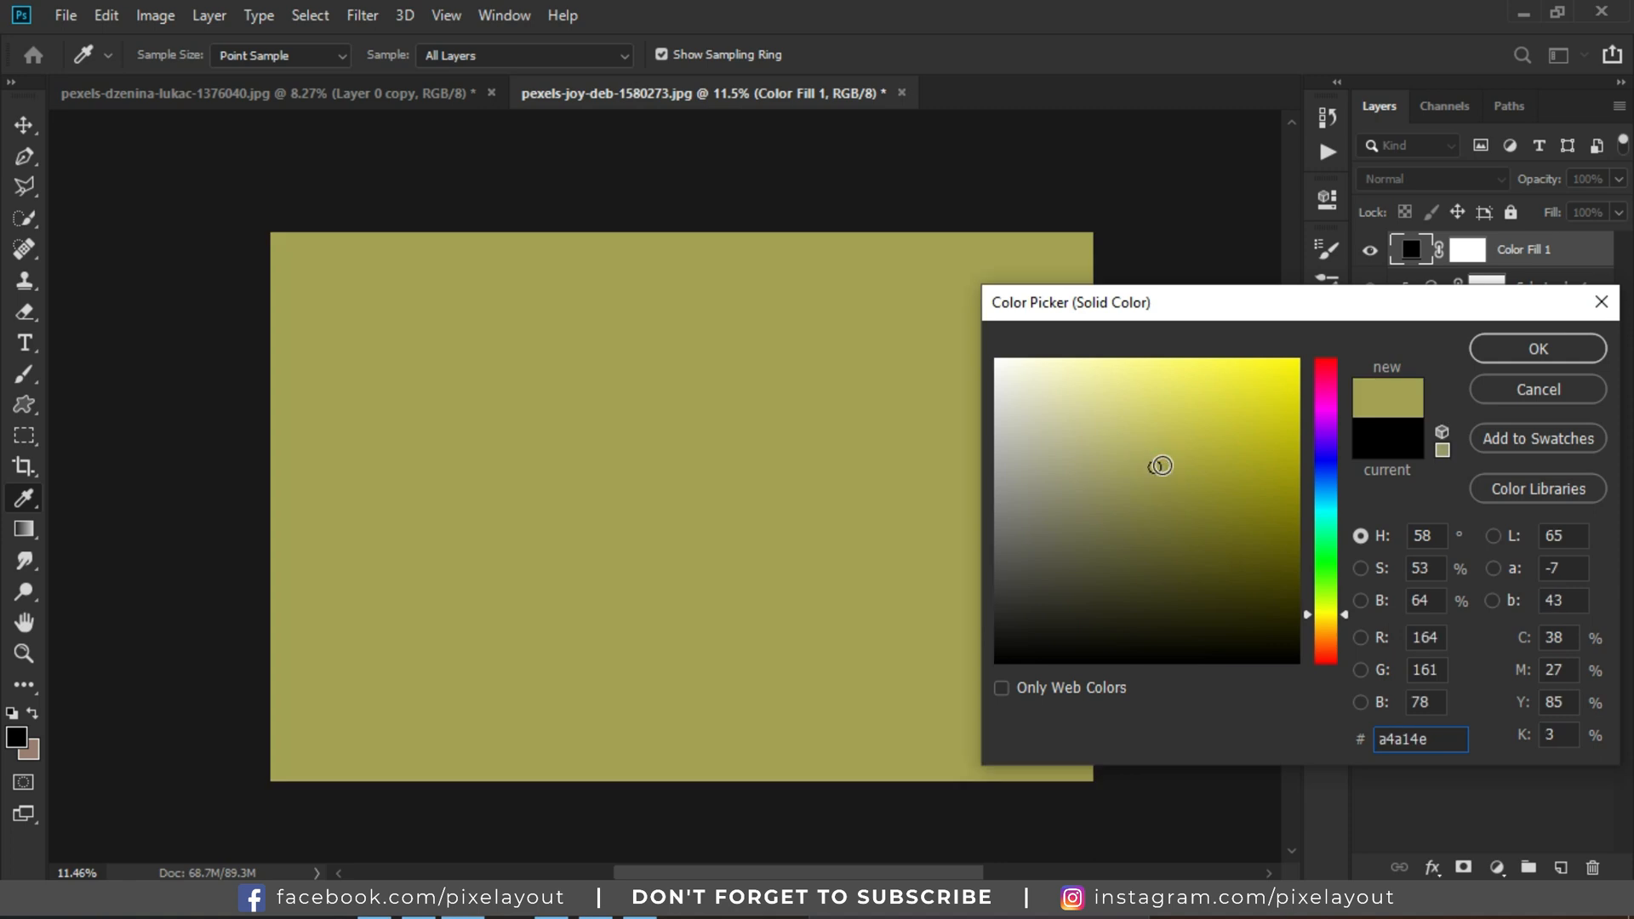
pyautogui.click(1507, 358)
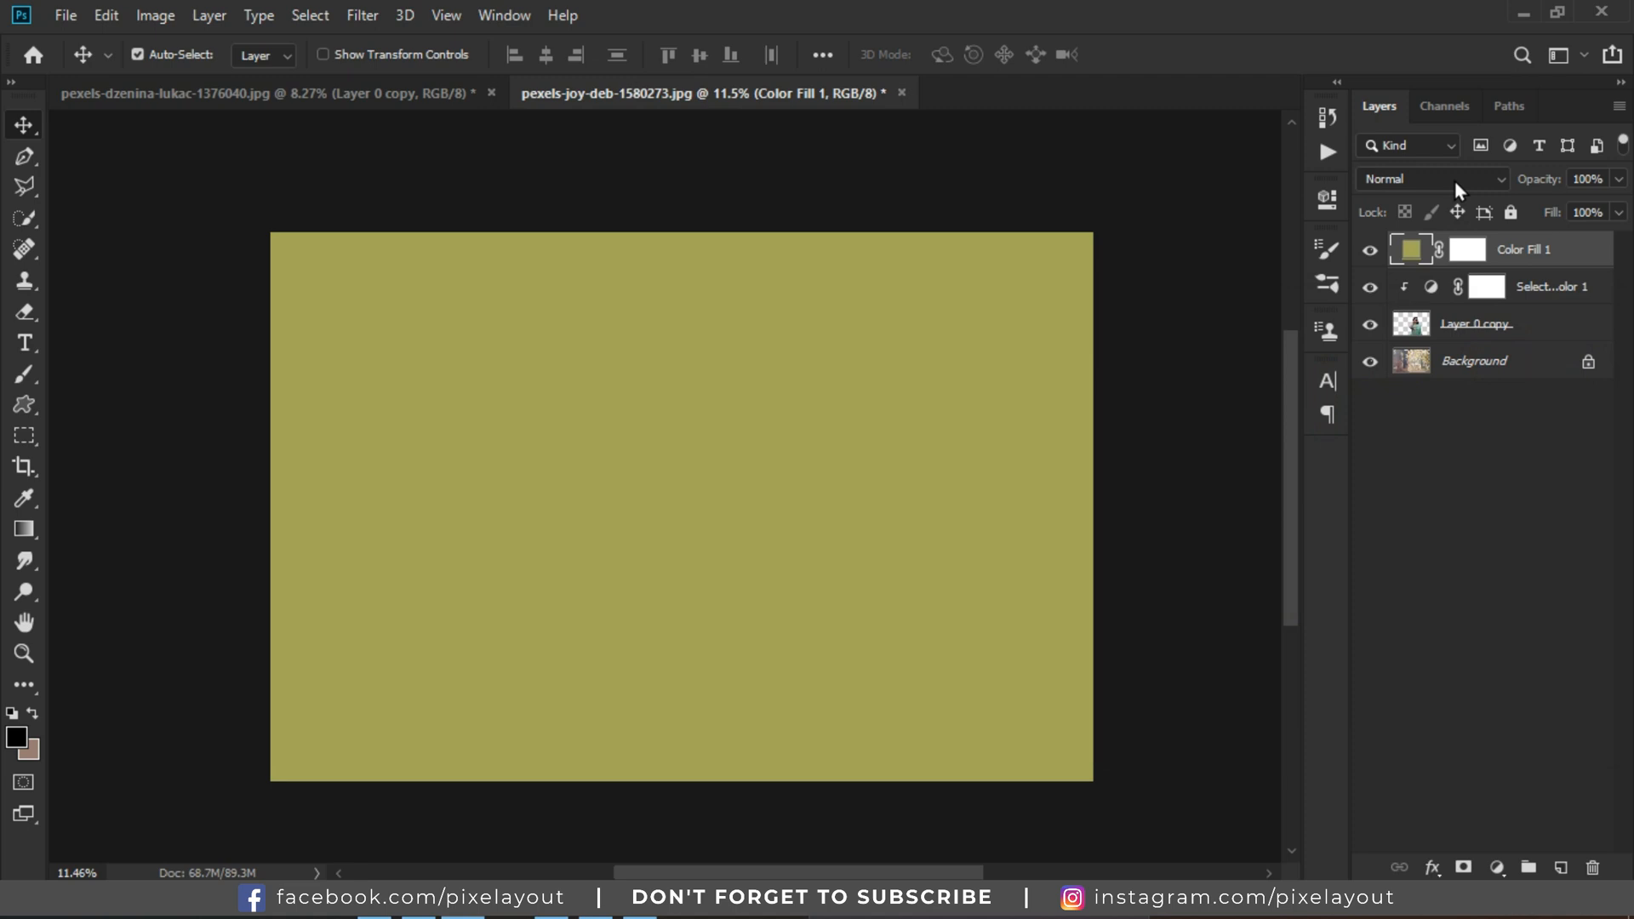
# Set the olive fill layer's blend mode to Screen and its opacity to 37%.
pyautogui.click(1454, 180)
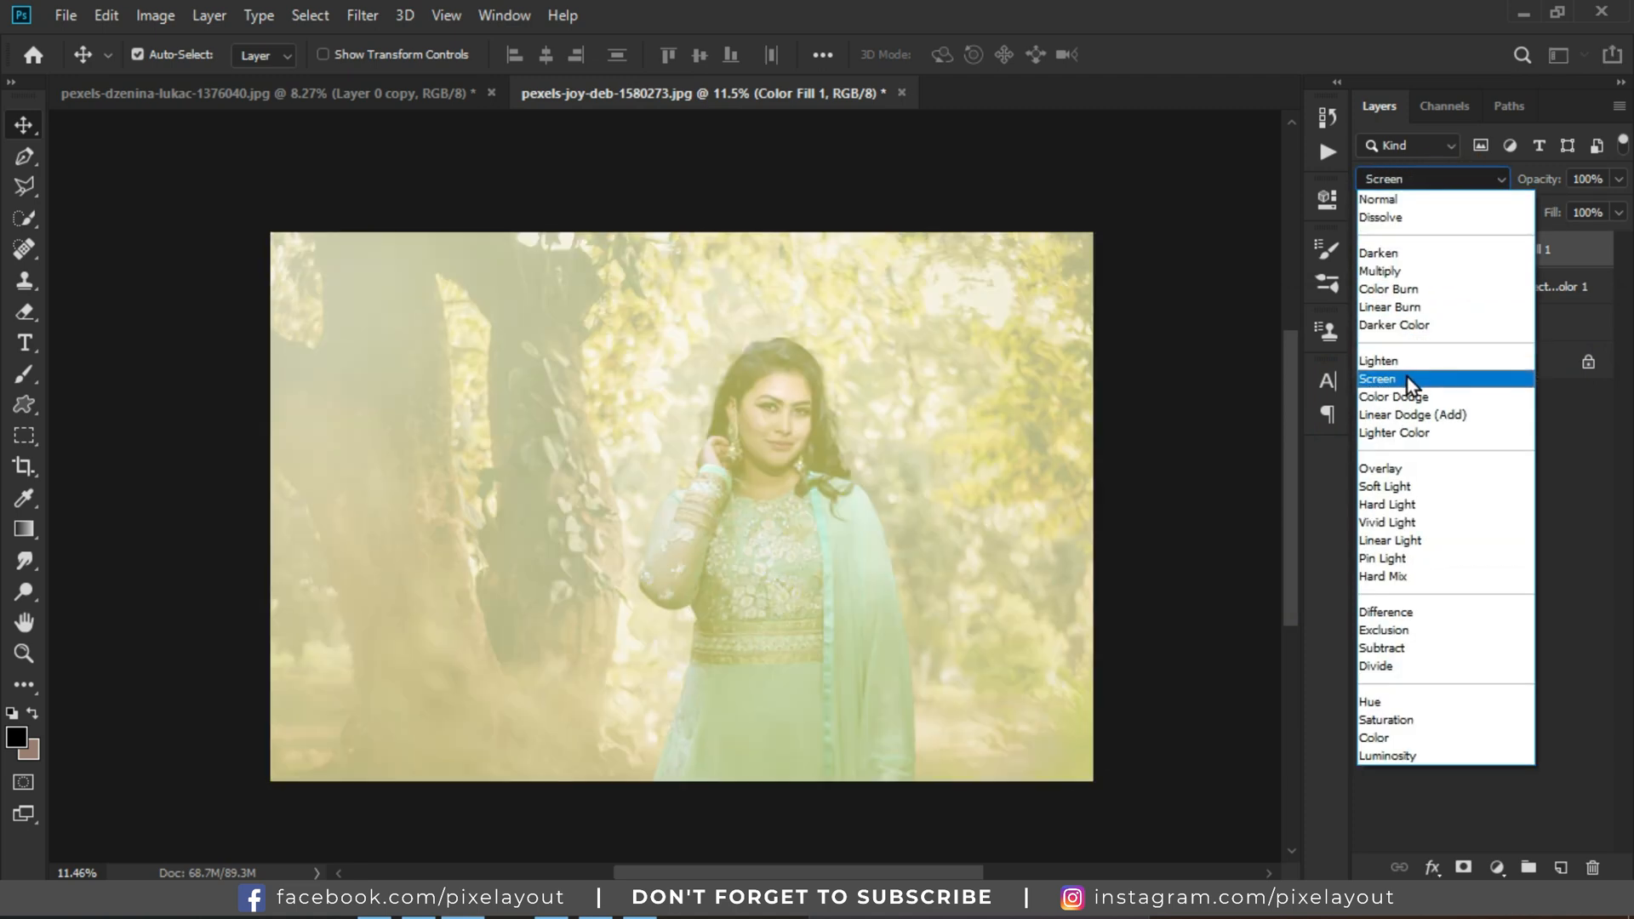
pyautogui.click(1408, 378)
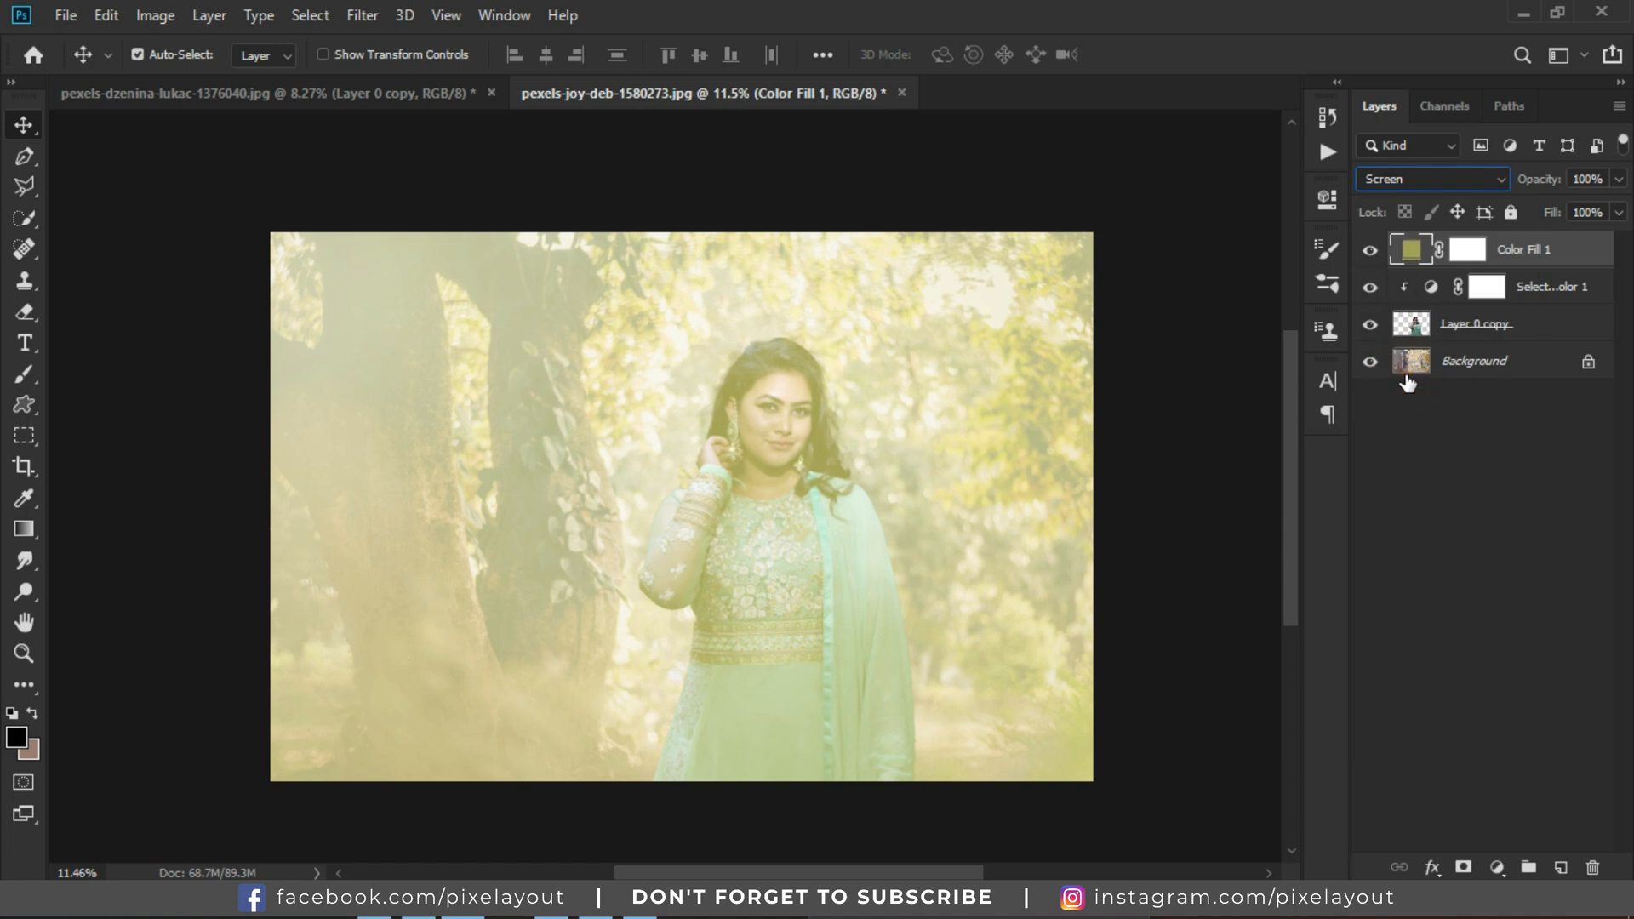
pyautogui.click(1618, 181)
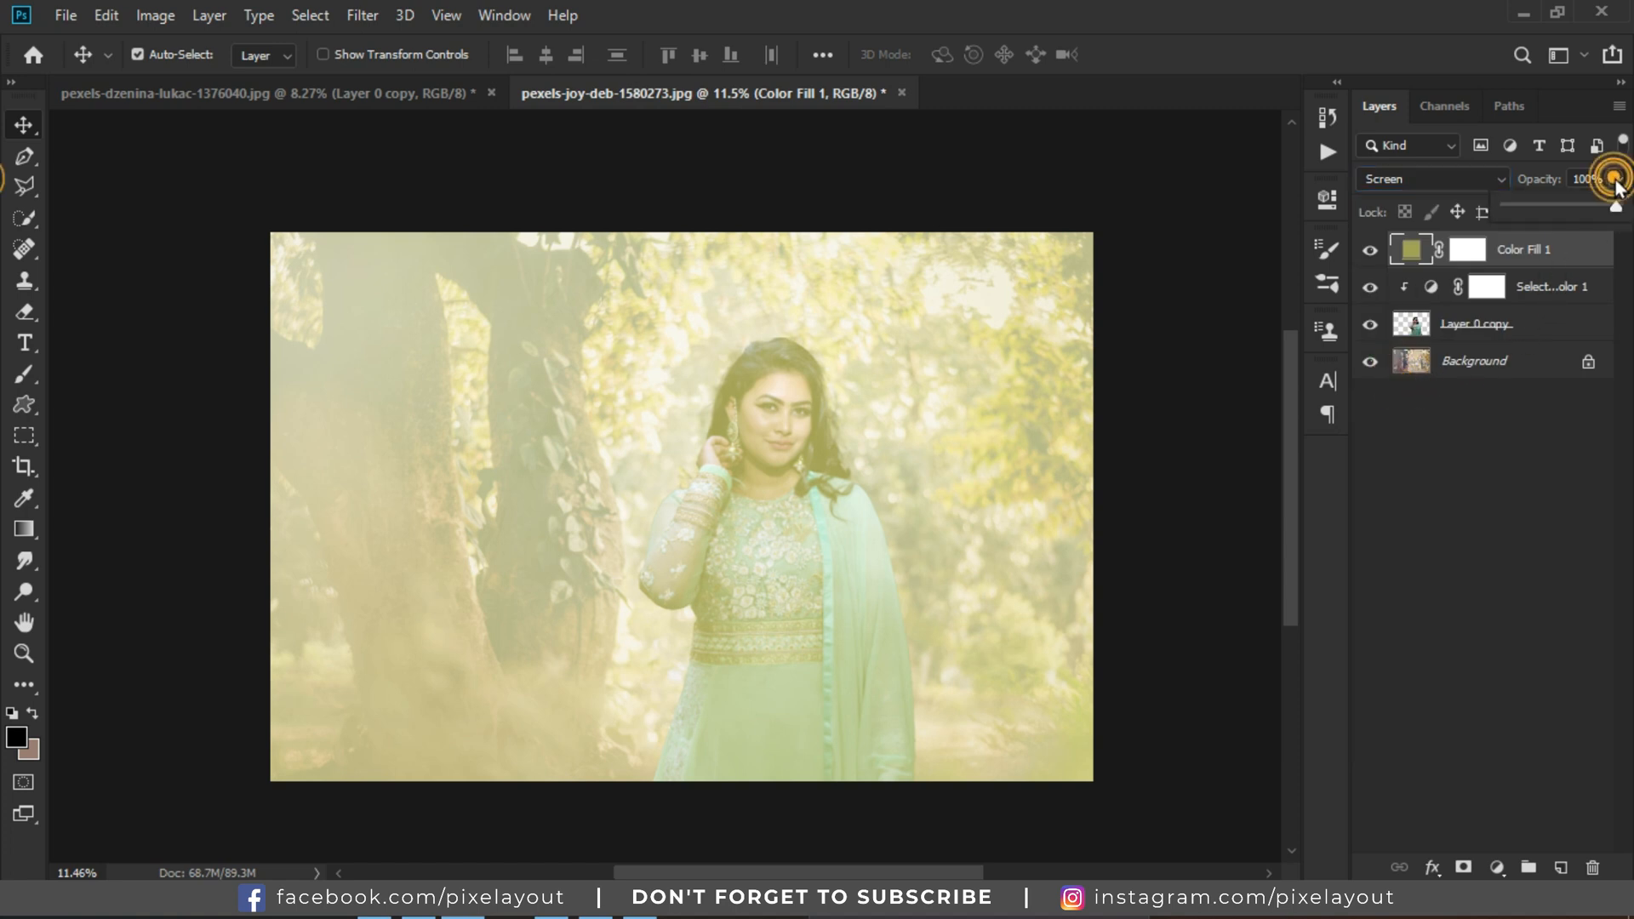
pyautogui.moveTo(1618, 206); pyautogui.dragTo(1546, 218)
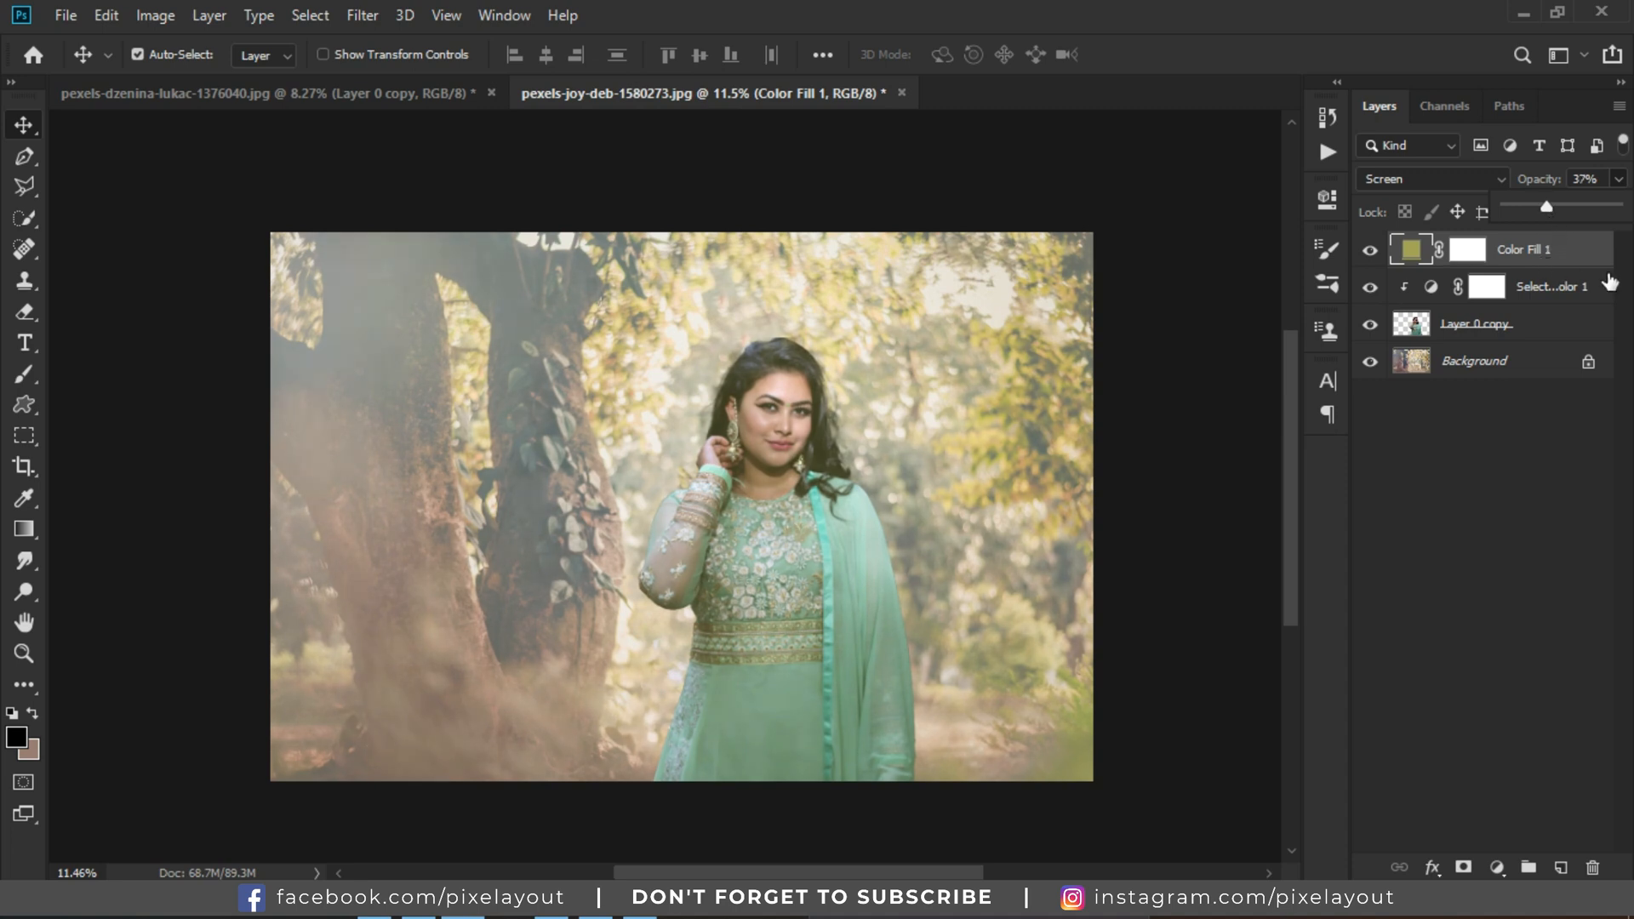
# Clip the olive fill layer to the woman's layer and reduce its opacity to 27%.
pyautogui.rightClick(1595, 247)
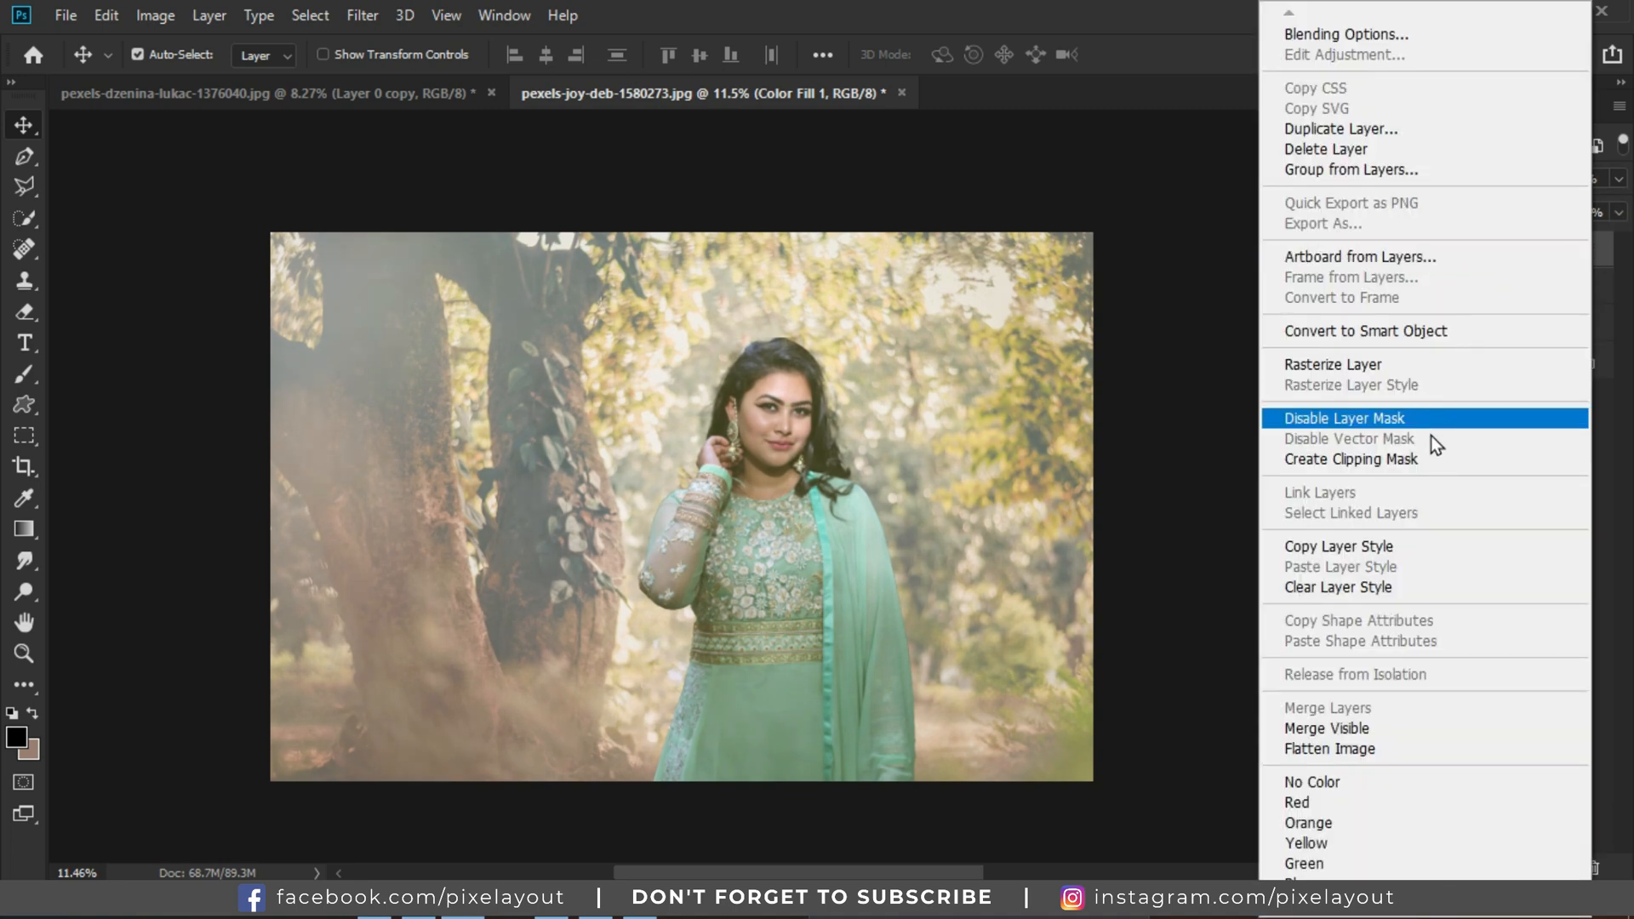
pyautogui.click(1425, 459)
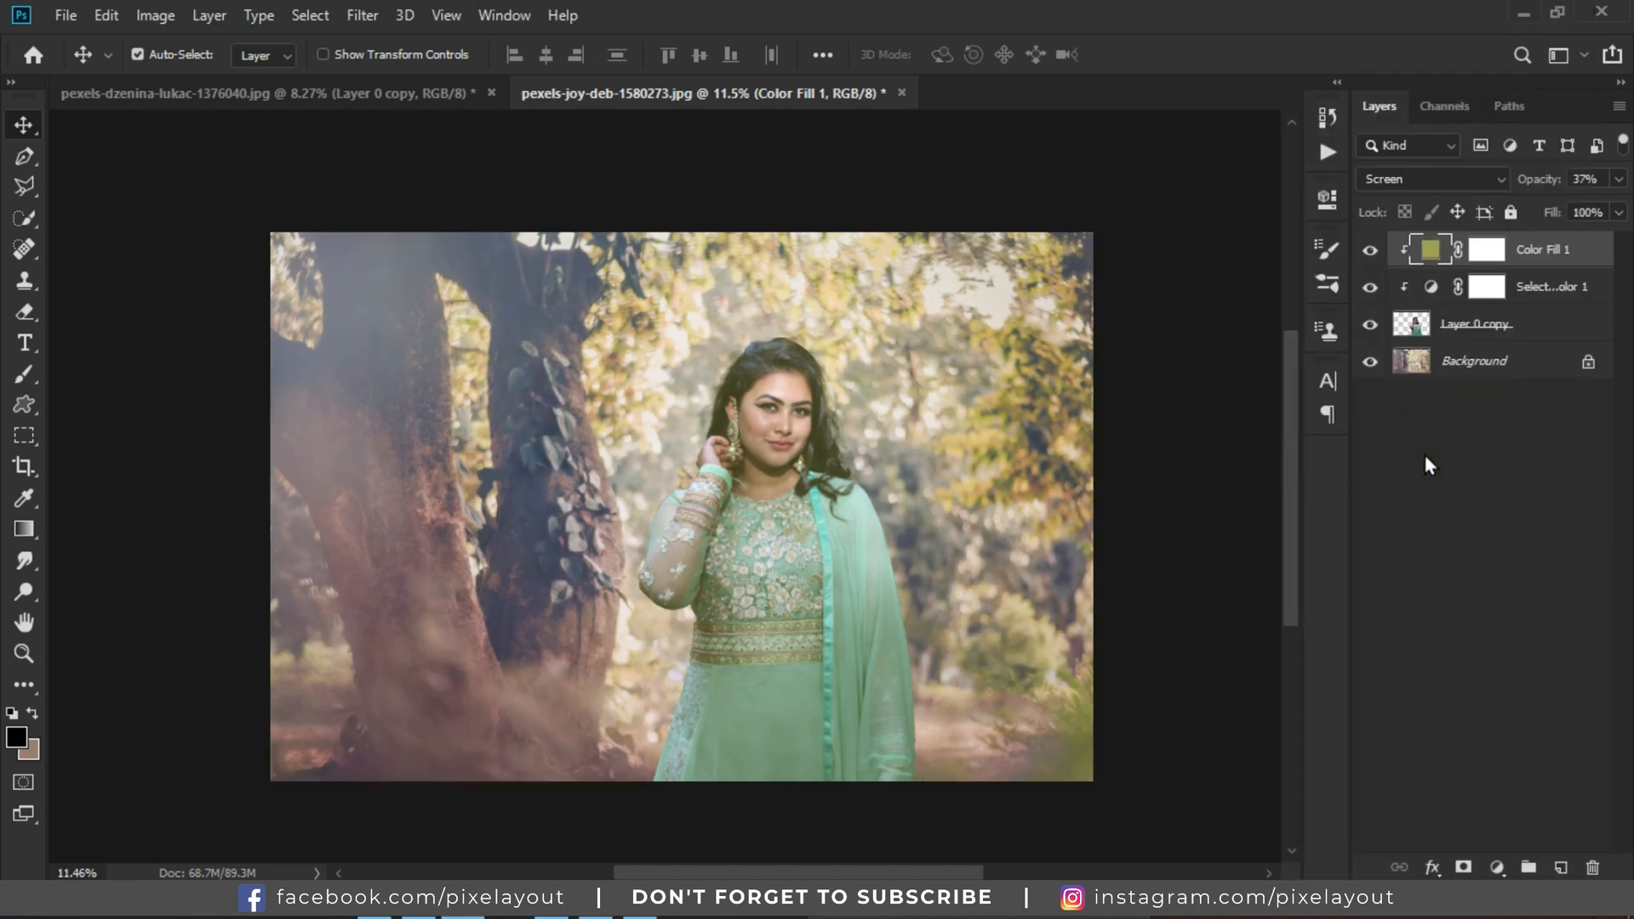
pyautogui.click(1617, 179)
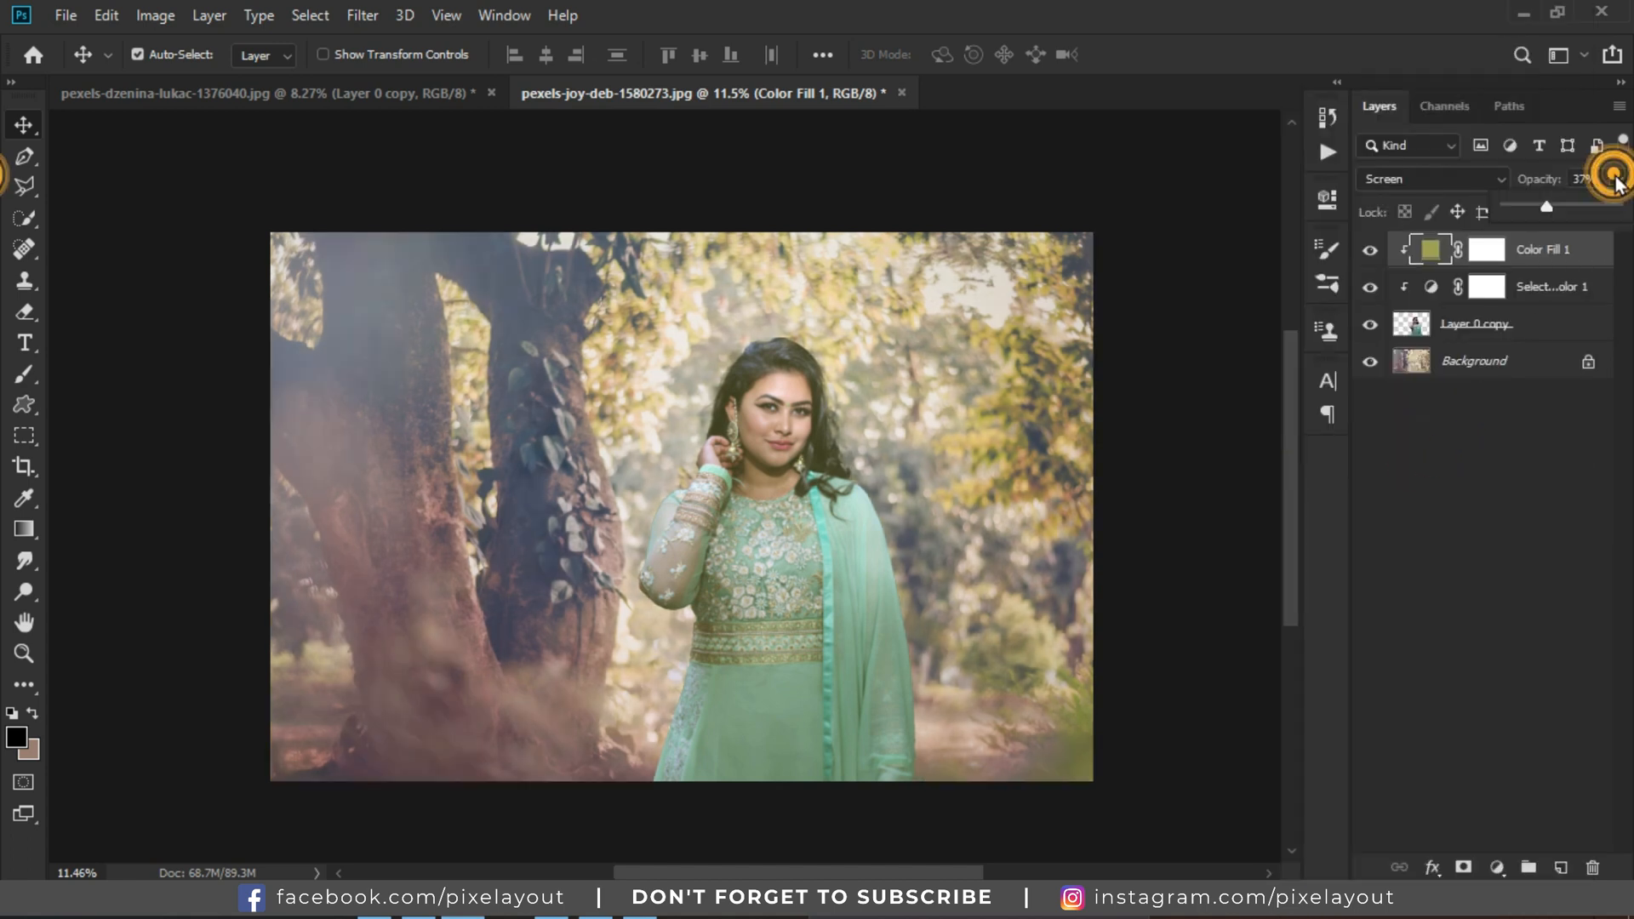
pyautogui.moveTo(1545, 208); pyautogui.dragTo(1541, 209)
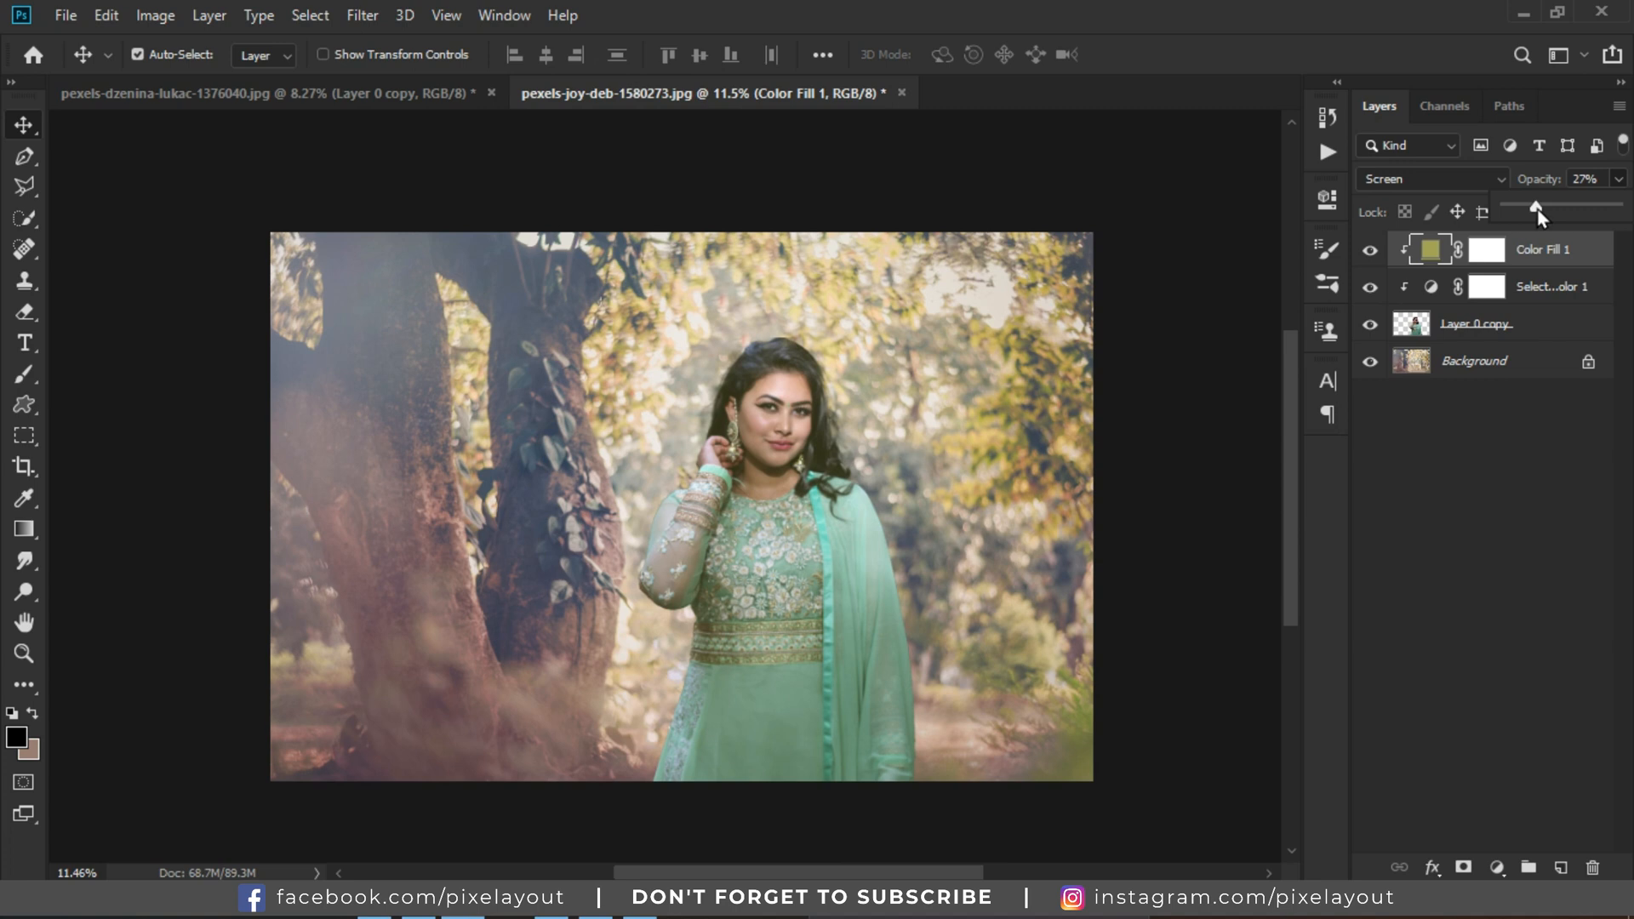
pyautogui.click(1526, 475)
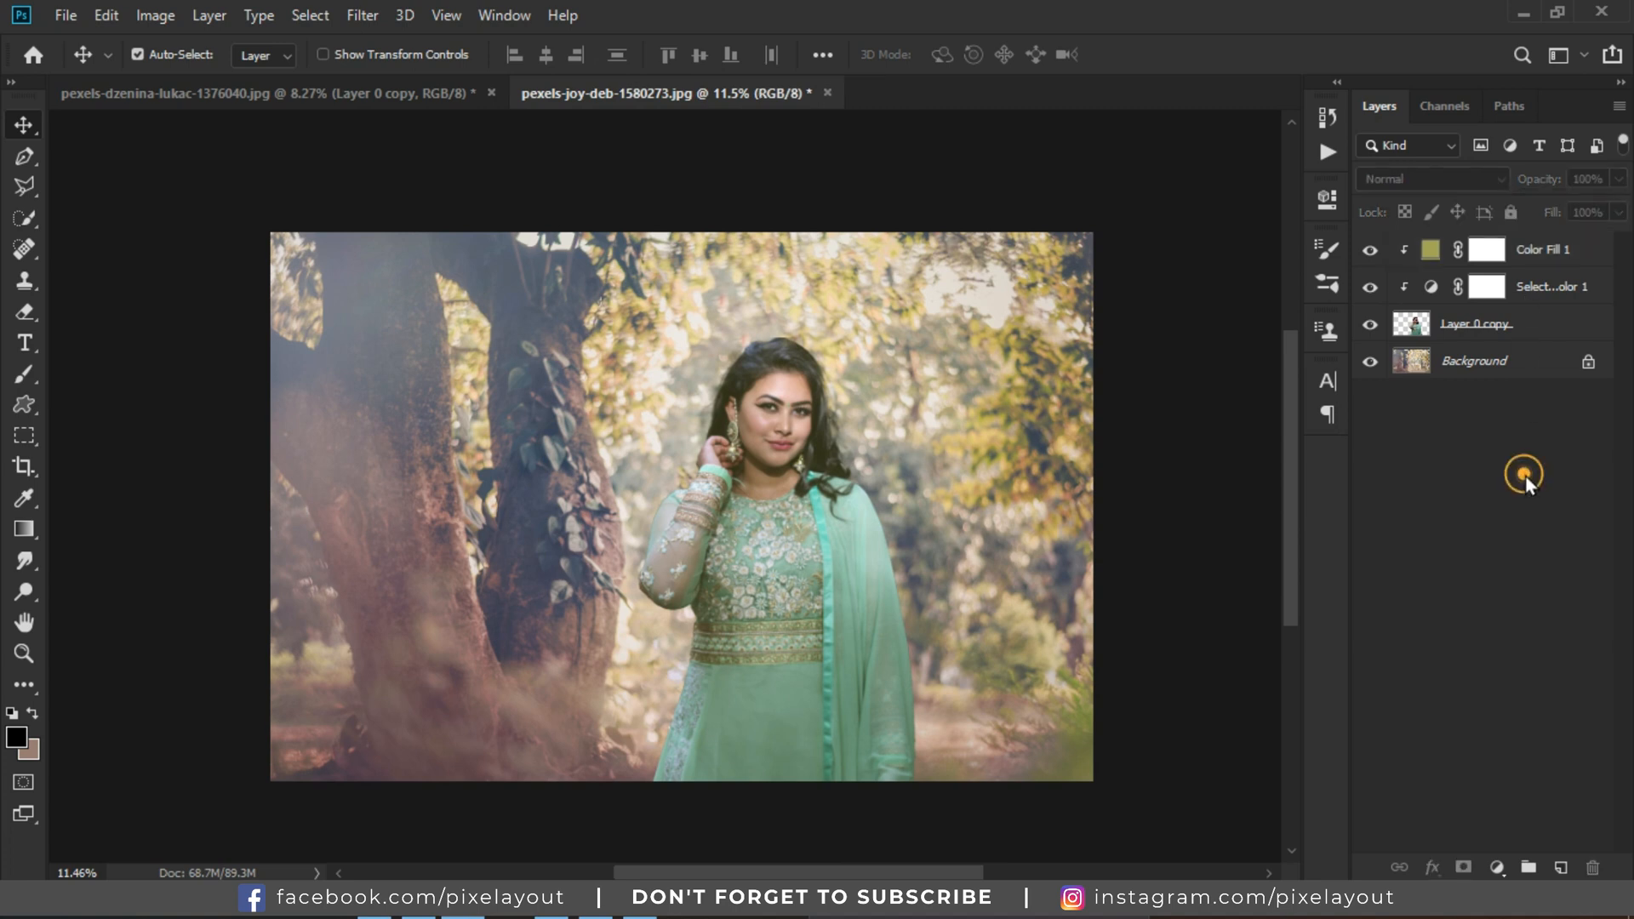
# Compare the image with the olive fill layer hidden and shown, and lower its opacity to 25%.
pyautogui.click(1372, 251)
pyautogui.click(1372, 251)
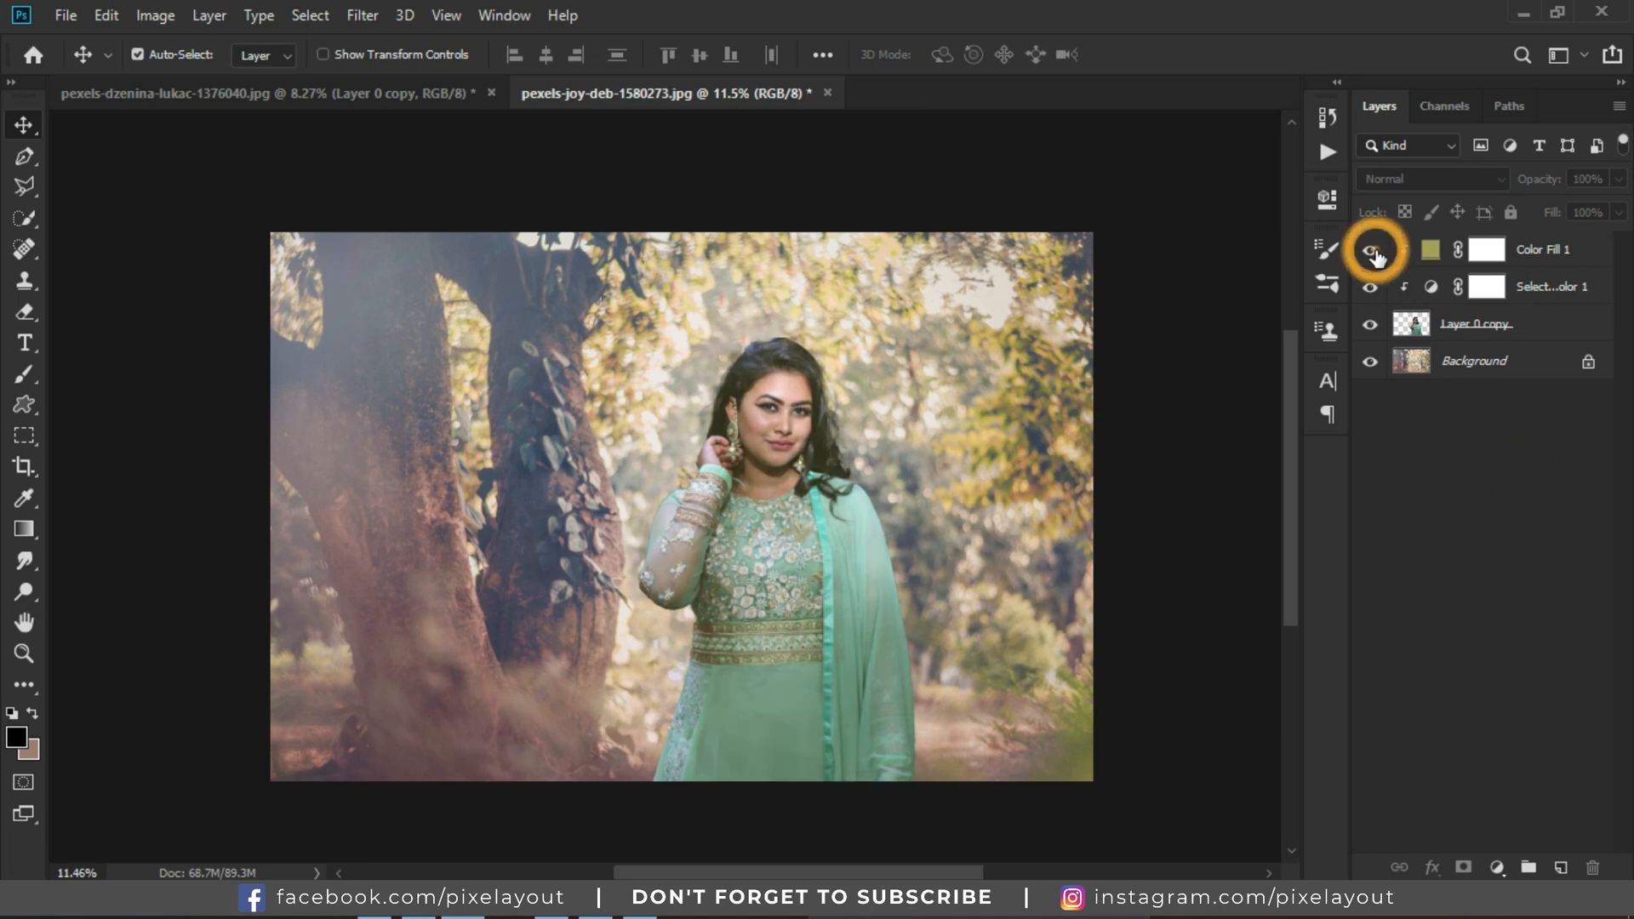
pyautogui.click(1565, 258)
pyautogui.click(1618, 180)
pyautogui.moveTo(1541, 202); pyautogui.dragTo(1539, 207)
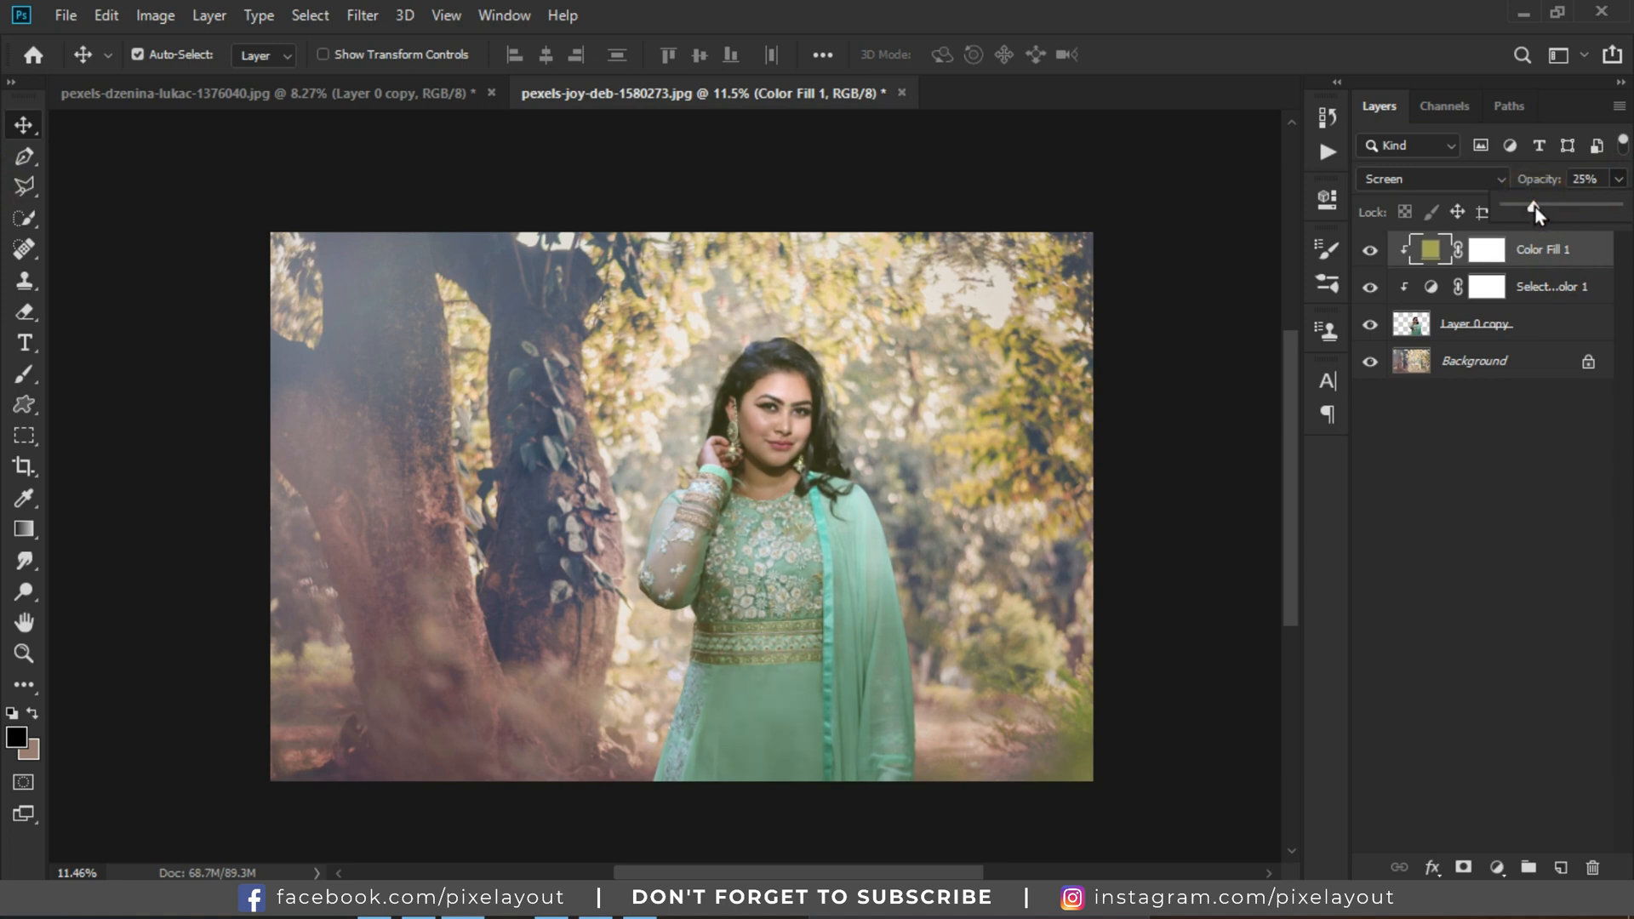
pyautogui.click(1368, 250)
pyautogui.click(1370, 250)
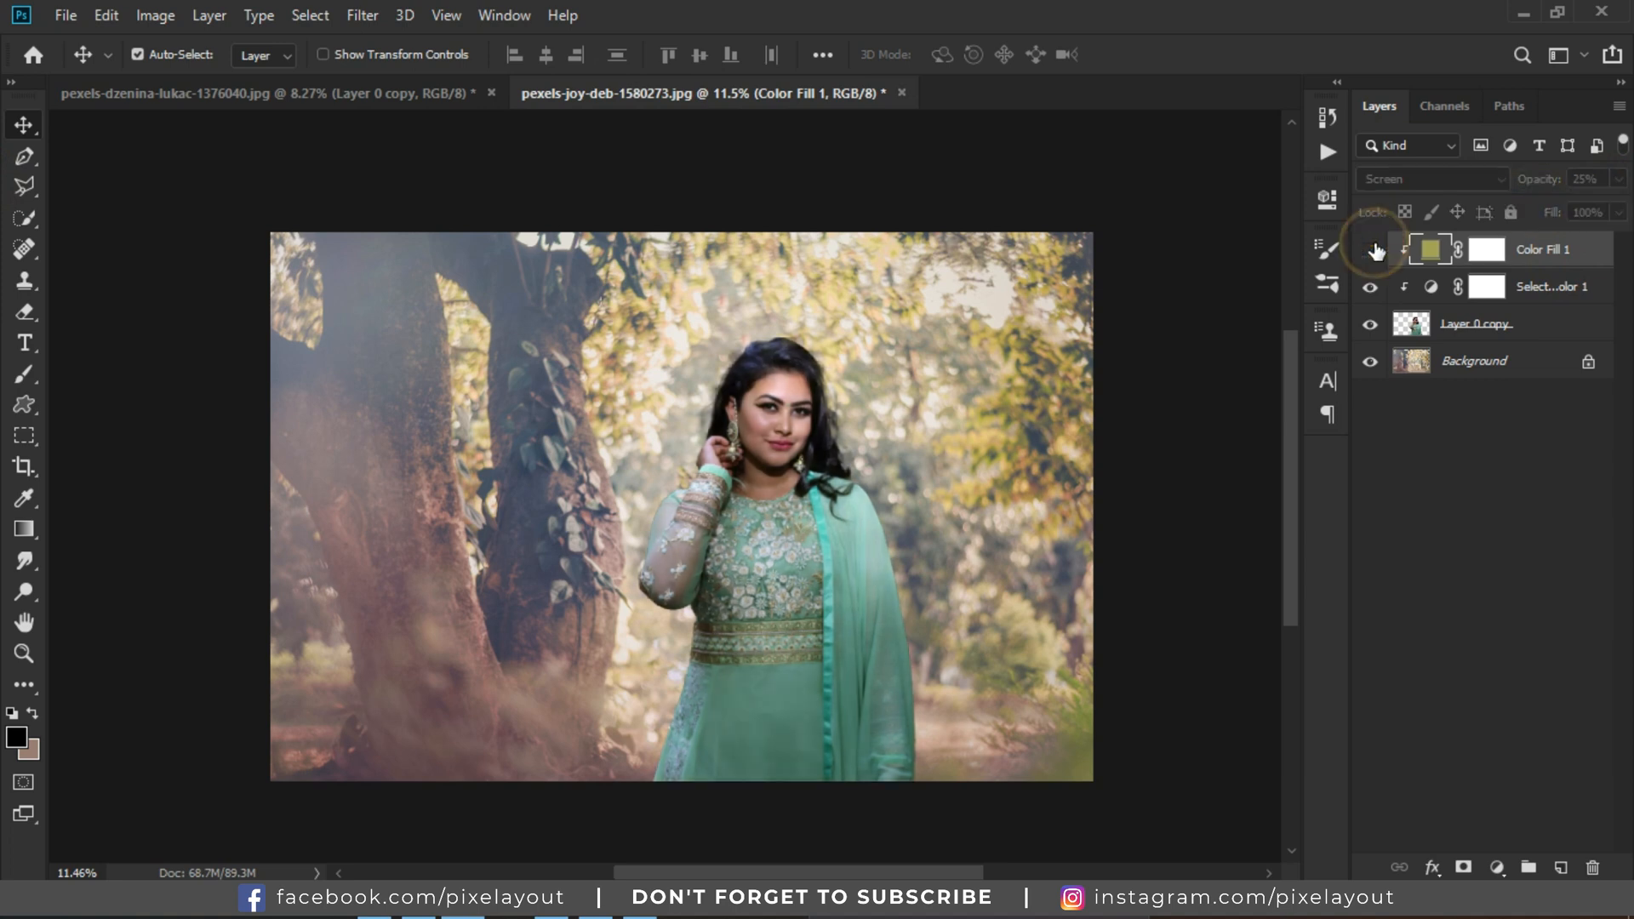
pyautogui.click(1373, 251)
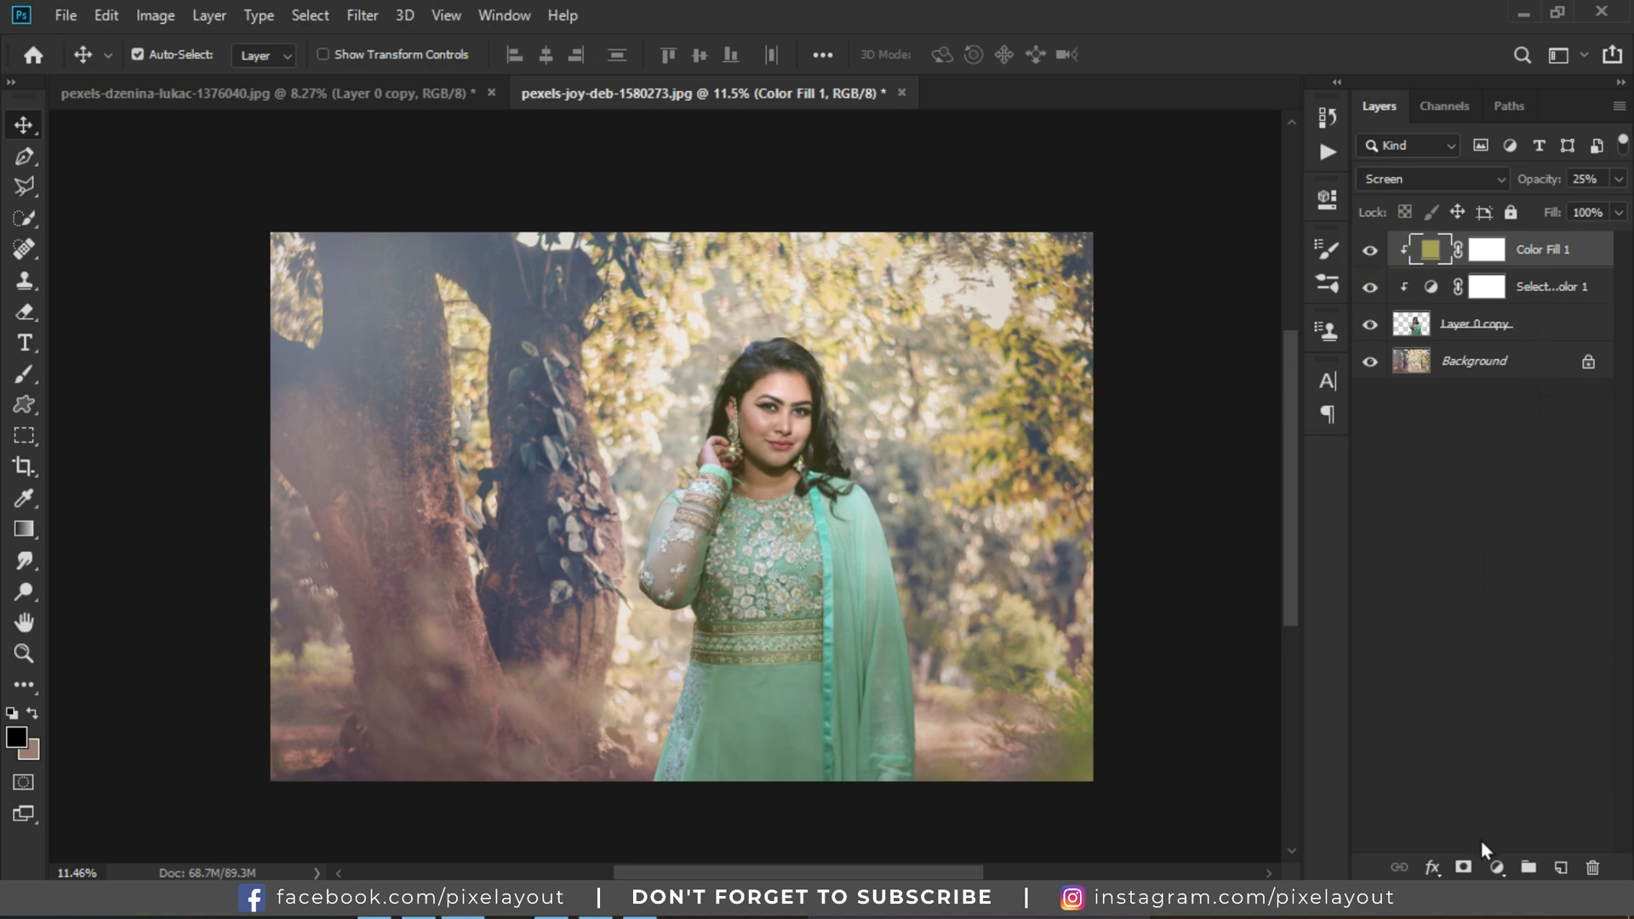
# Add a Vibrance adjustment layer above the olive fill, set Vibrance to +64, and close its settings.
pyautogui.click(1496, 868)
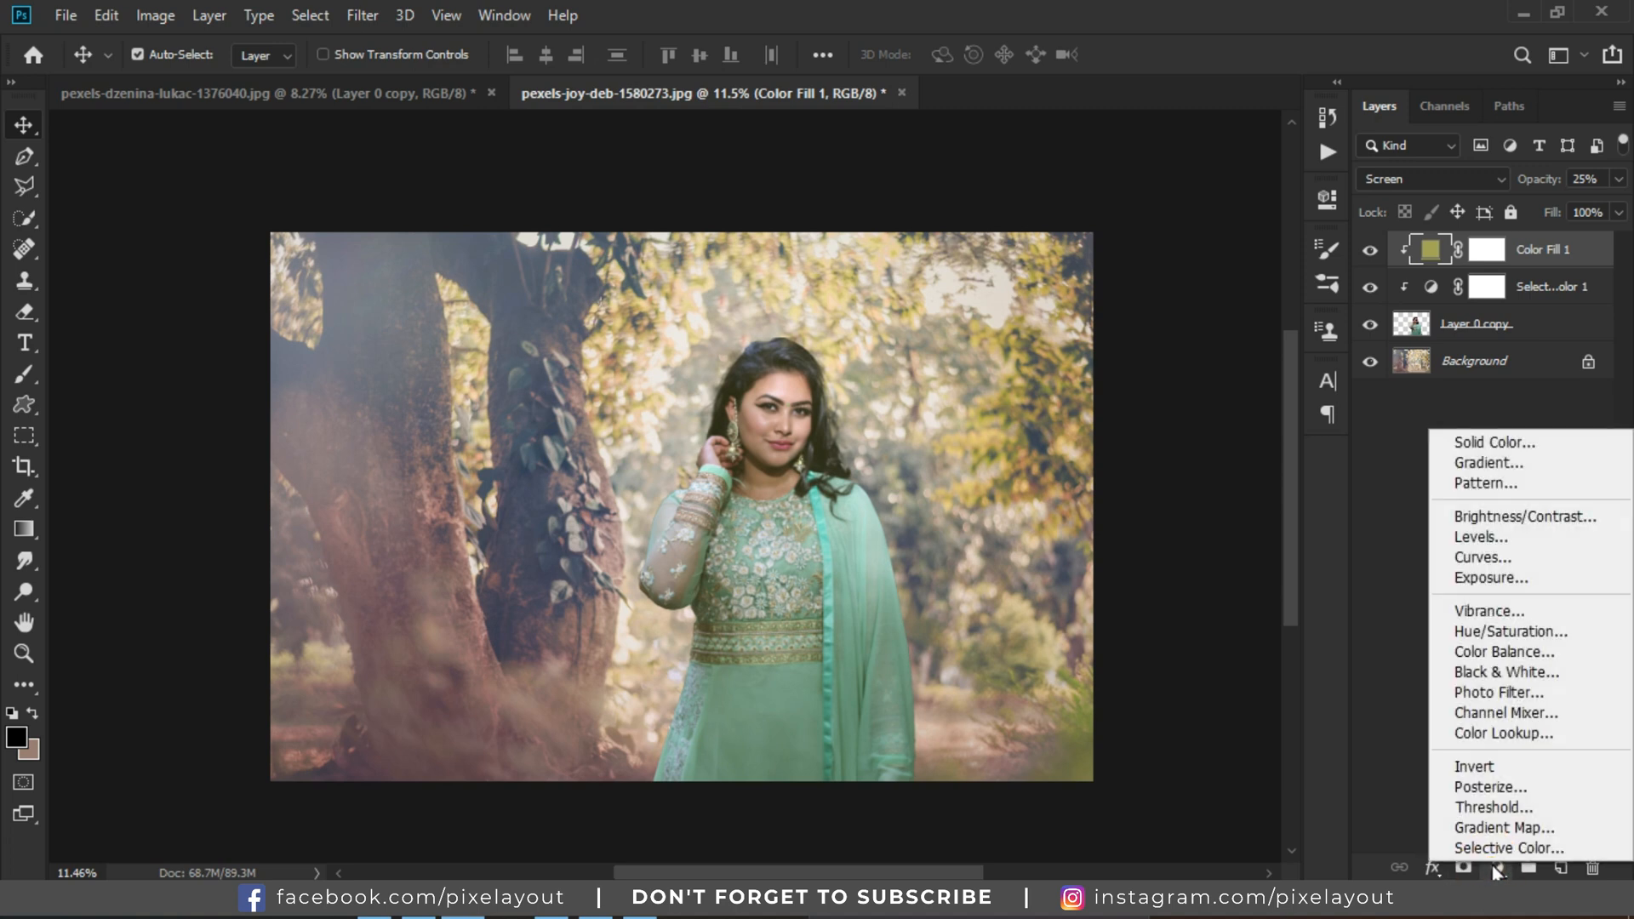
pyautogui.click(1488, 611)
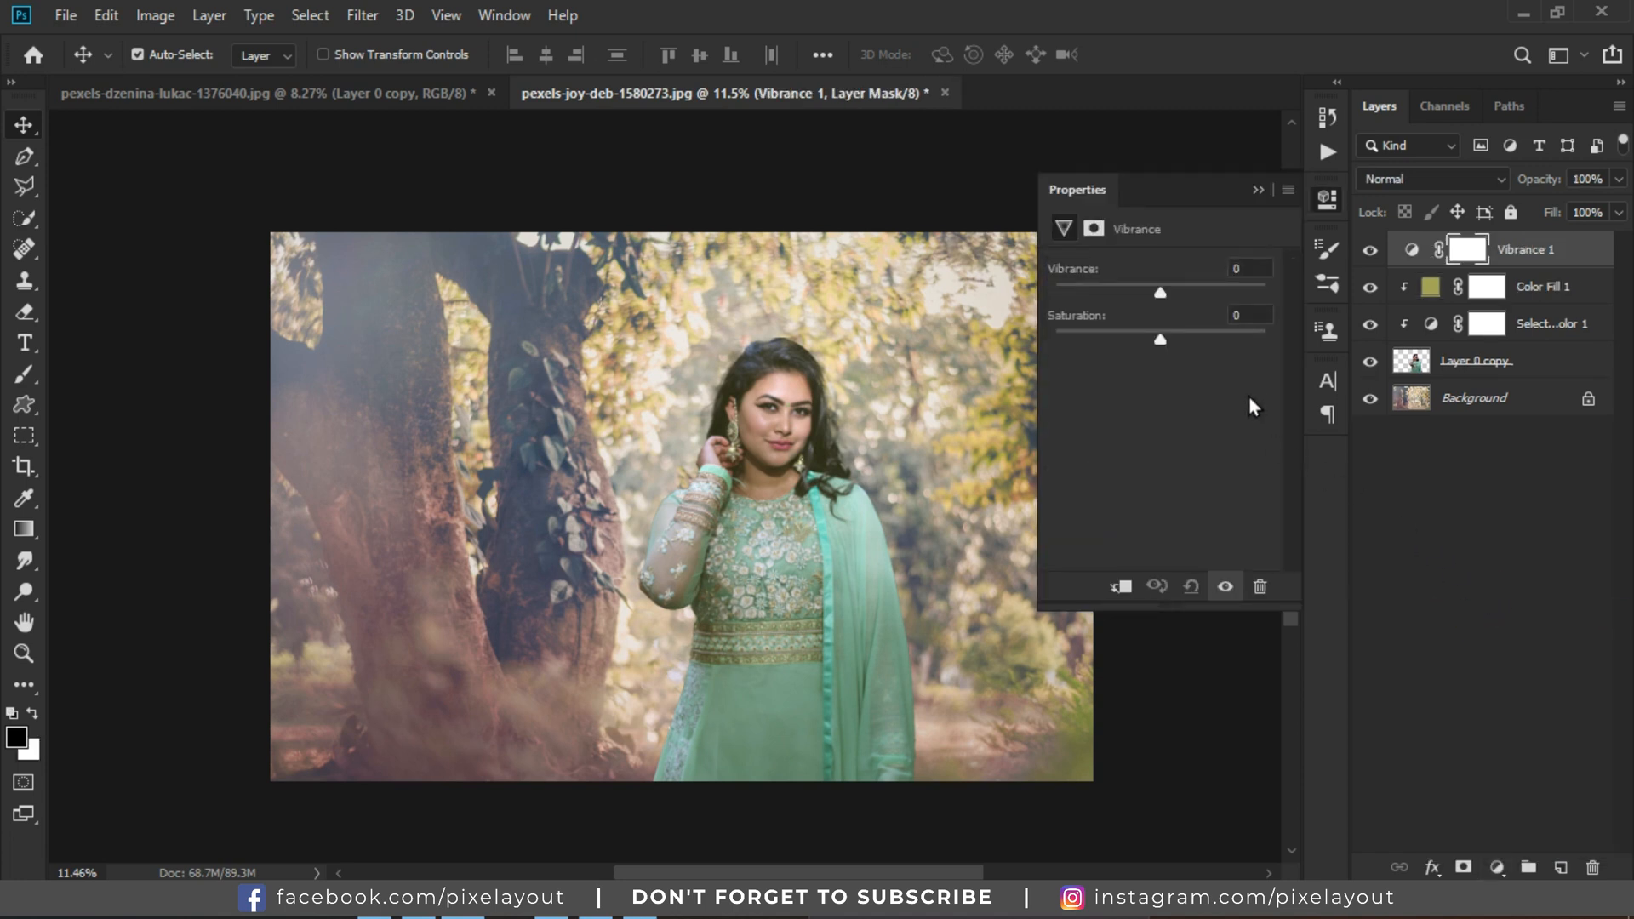
pyautogui.moveTo(1156, 293); pyautogui.dragTo(1203, 295)
pyautogui.moveTo(1230, 295); pyautogui.dragTo(1218, 295)
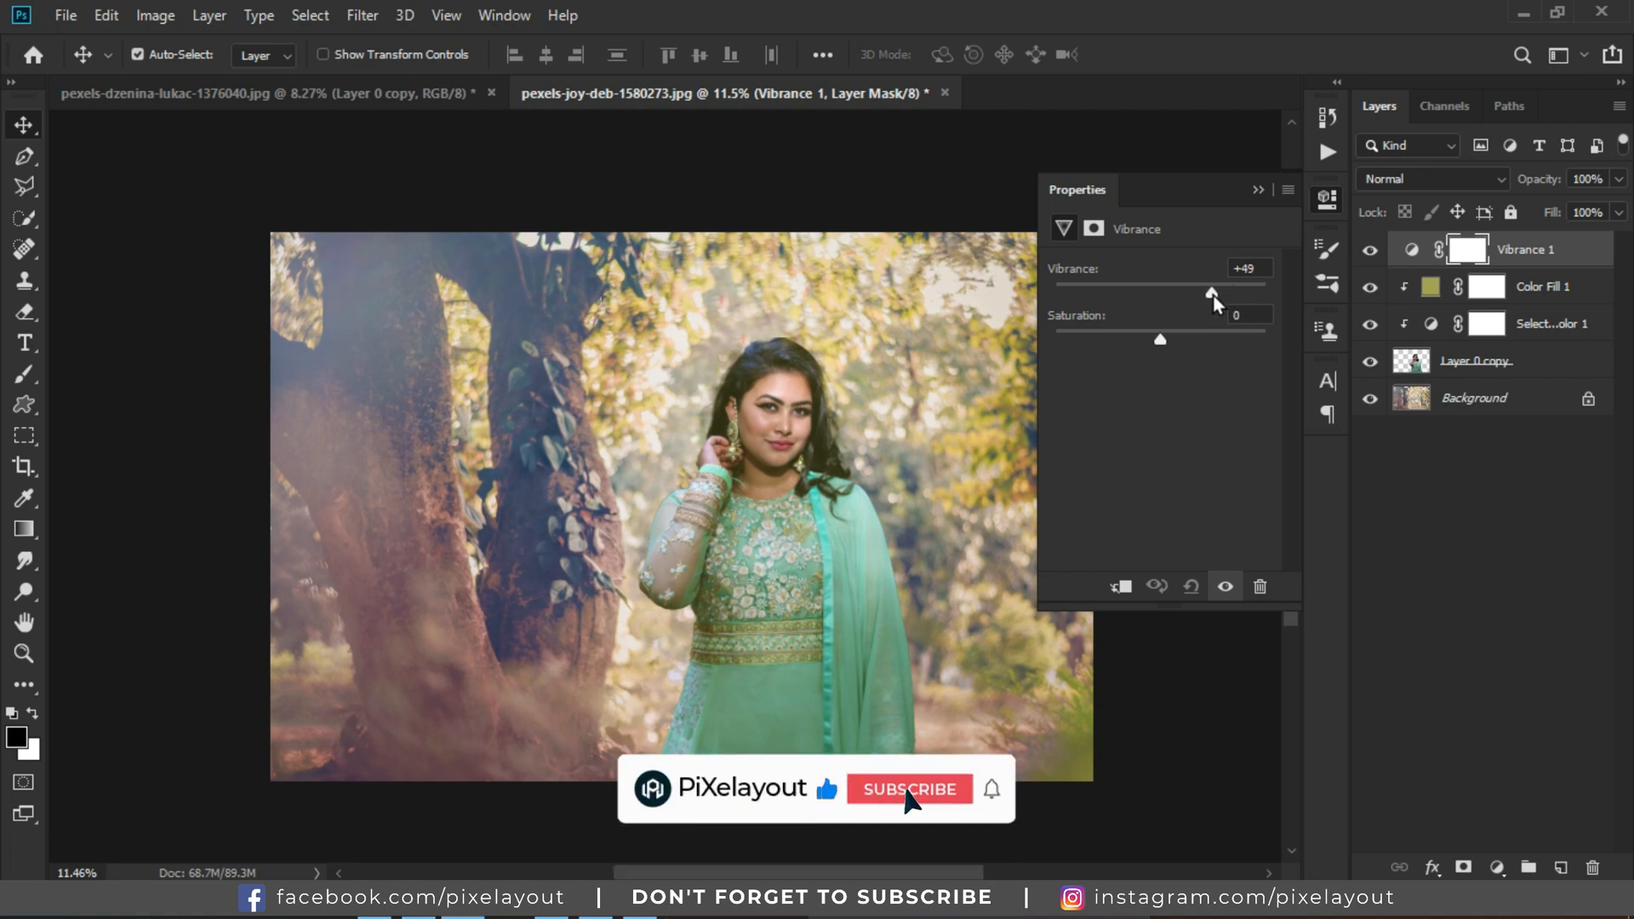
pyautogui.moveTo(1213, 294); pyautogui.dragTo(1226, 303)
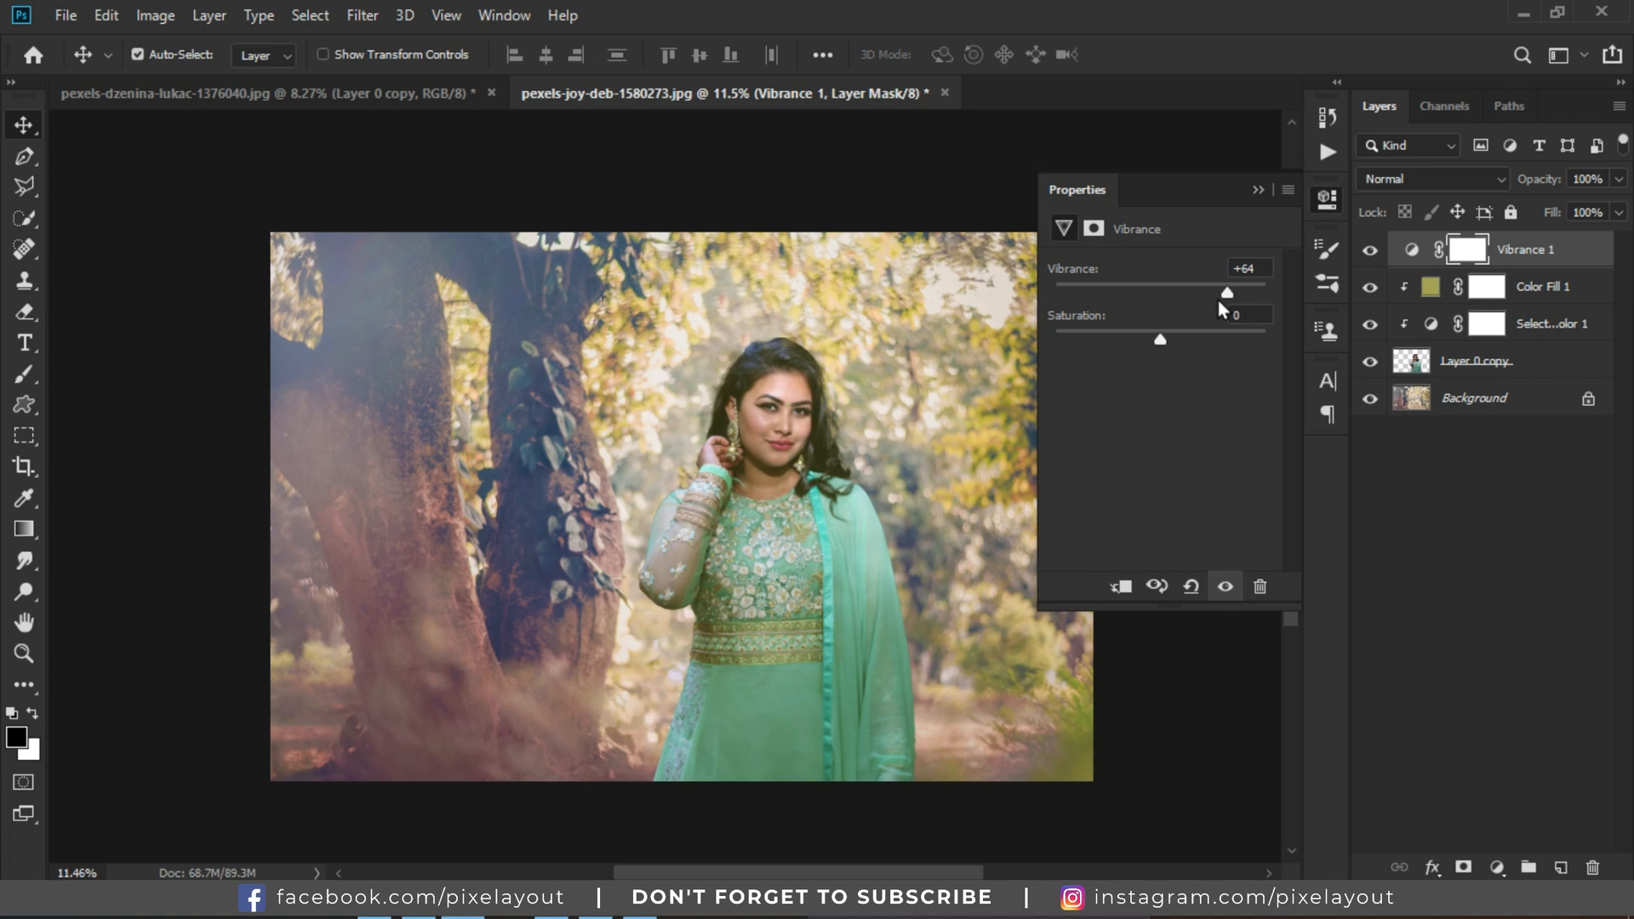
pyautogui.click(1225, 295)
pyautogui.click(1326, 205)
# Compare the image with the Vibrance layer and the olive fill layer each hidden and shown.
pyautogui.click(1370, 250)
pyautogui.click(1370, 250)
pyautogui.click(1371, 287)
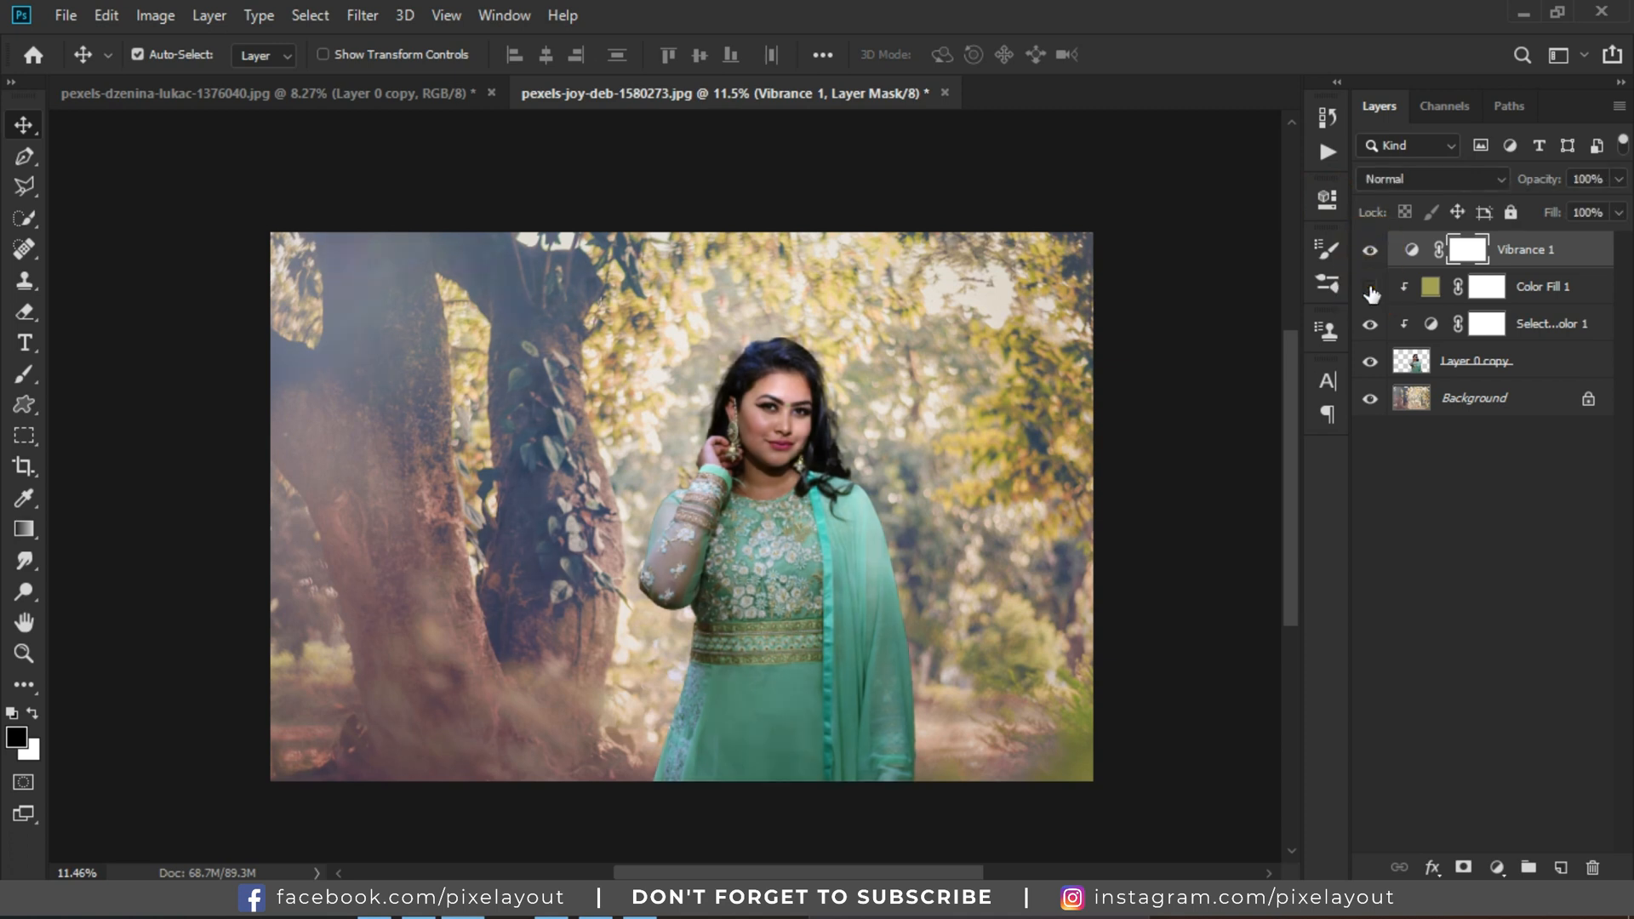
pyautogui.click(1371, 287)
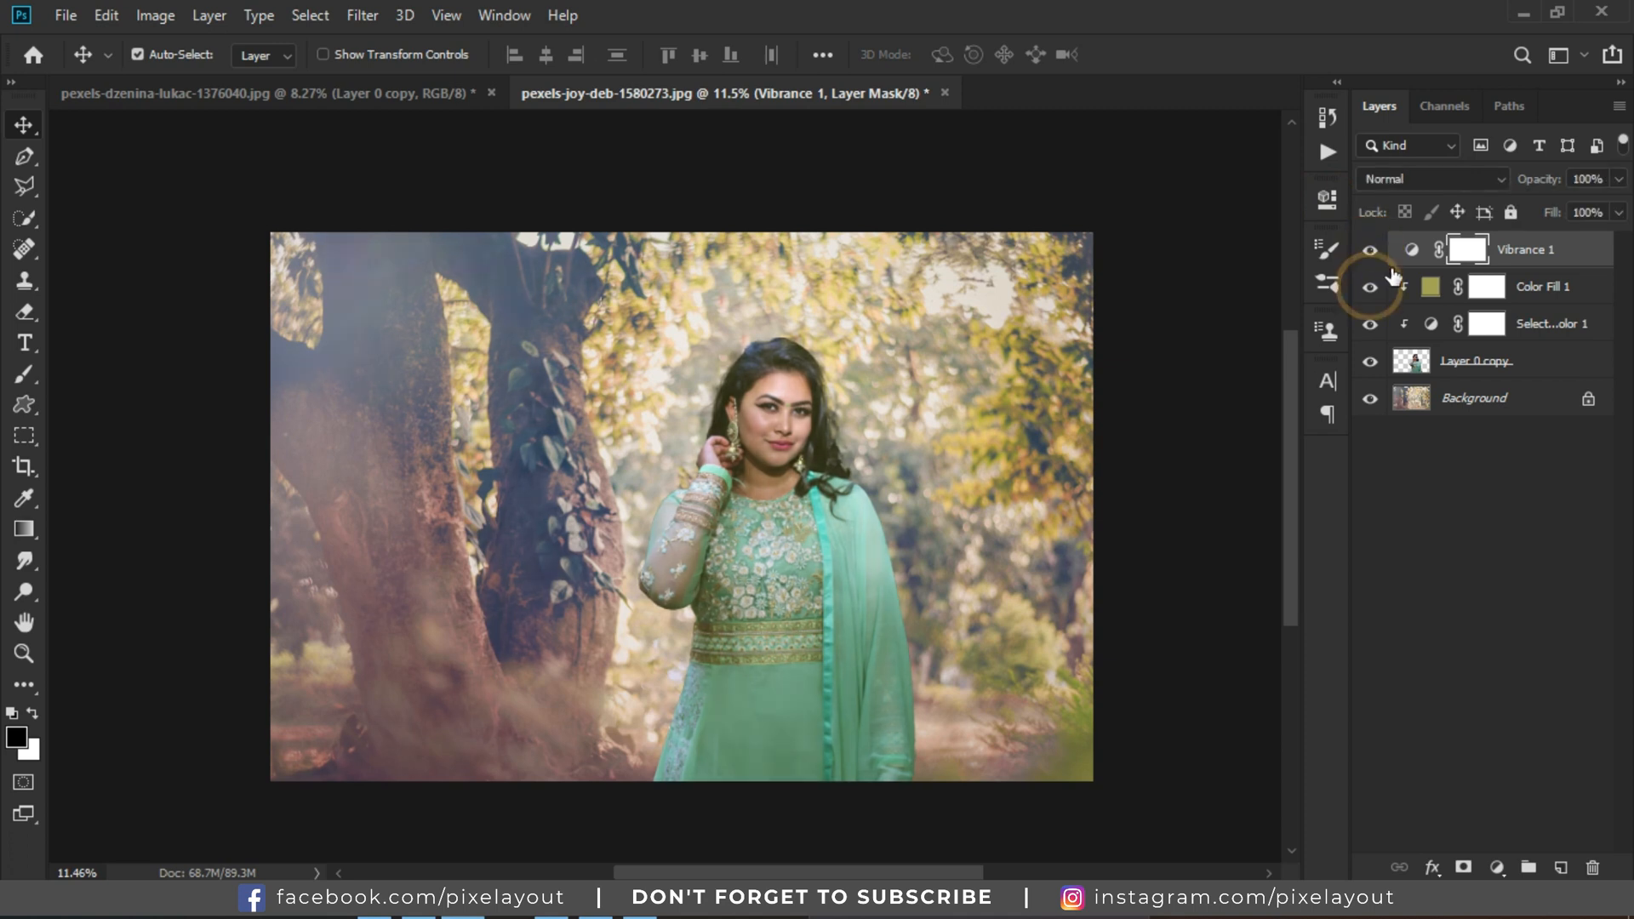
# Clip the Vibrance layer to the woman's layer and compare the image with it hidden and shown.
pyautogui.rightClick(1557, 259)
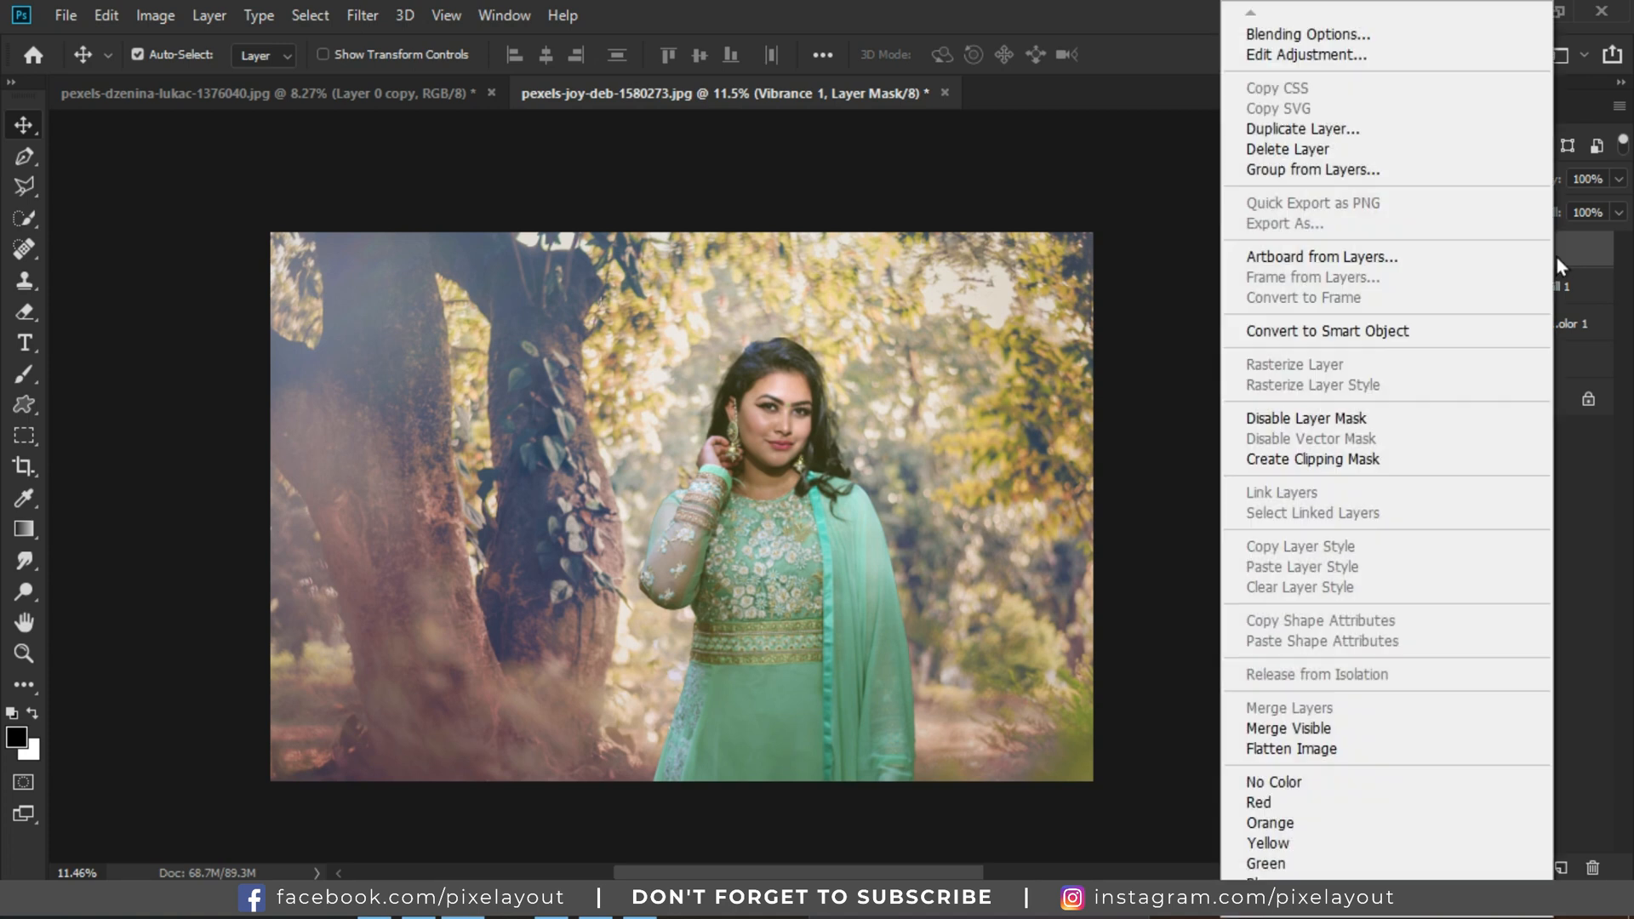
pyautogui.click(1401, 460)
pyautogui.click(1373, 253)
pyautogui.click(1372, 253)
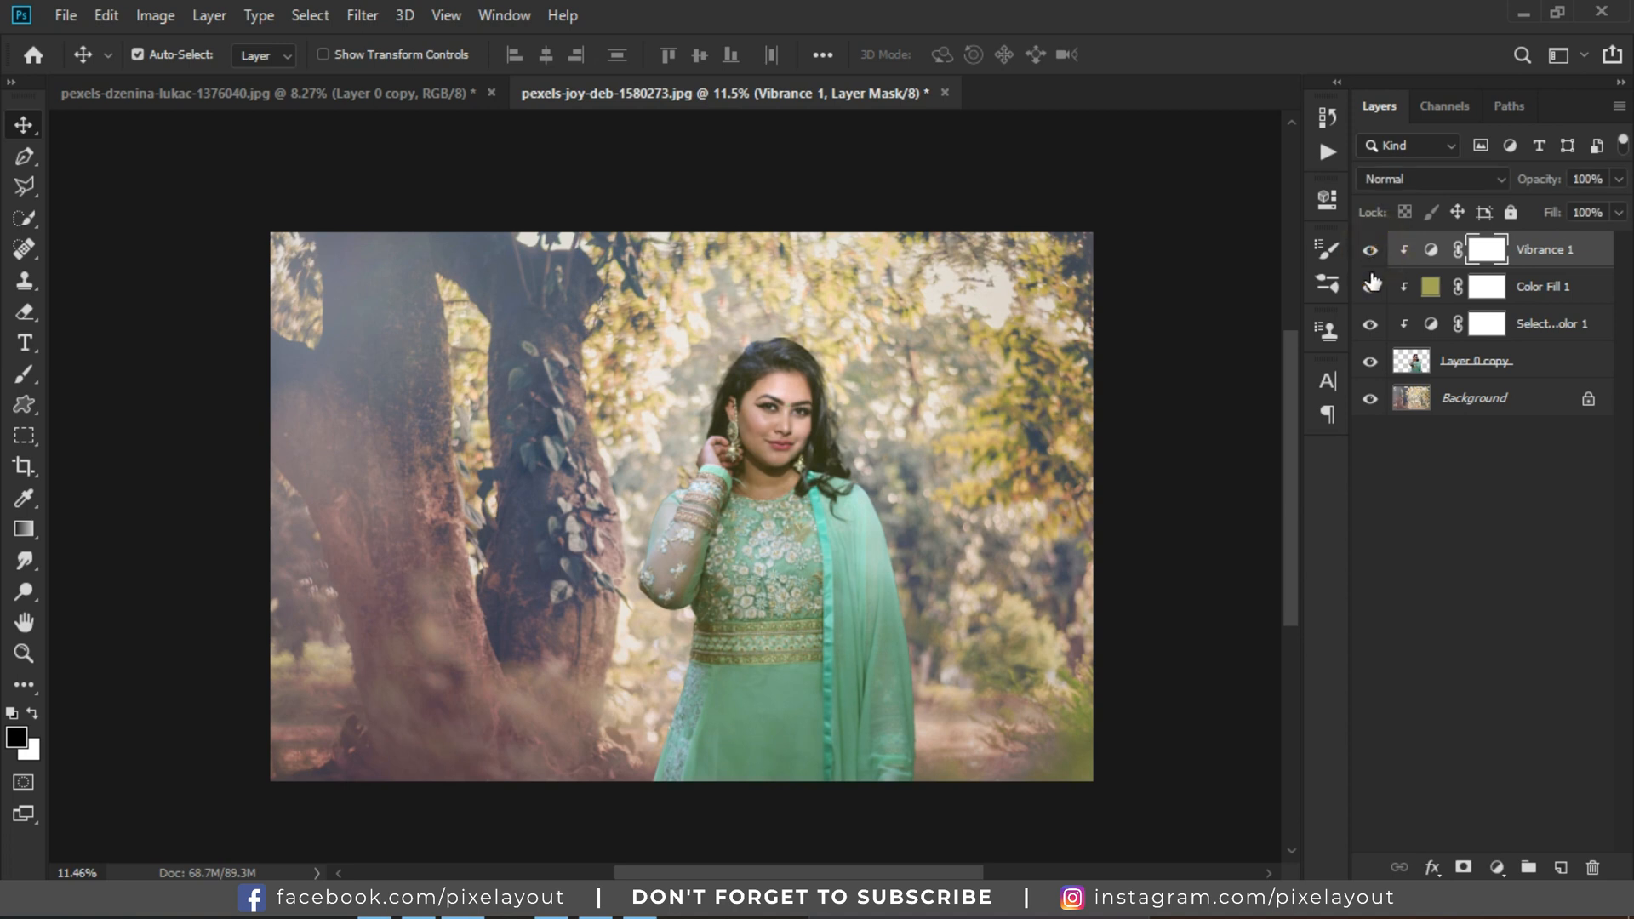
# Check the effect of the olive fill, Selective Color and Vibrance layers by hiding and showing each one.
pyautogui.click(1371, 286)
pyautogui.click(1371, 286)
pyautogui.click(1371, 325)
pyautogui.click(1371, 325)
pyautogui.click(1476, 493)
pyautogui.click(1370, 325)
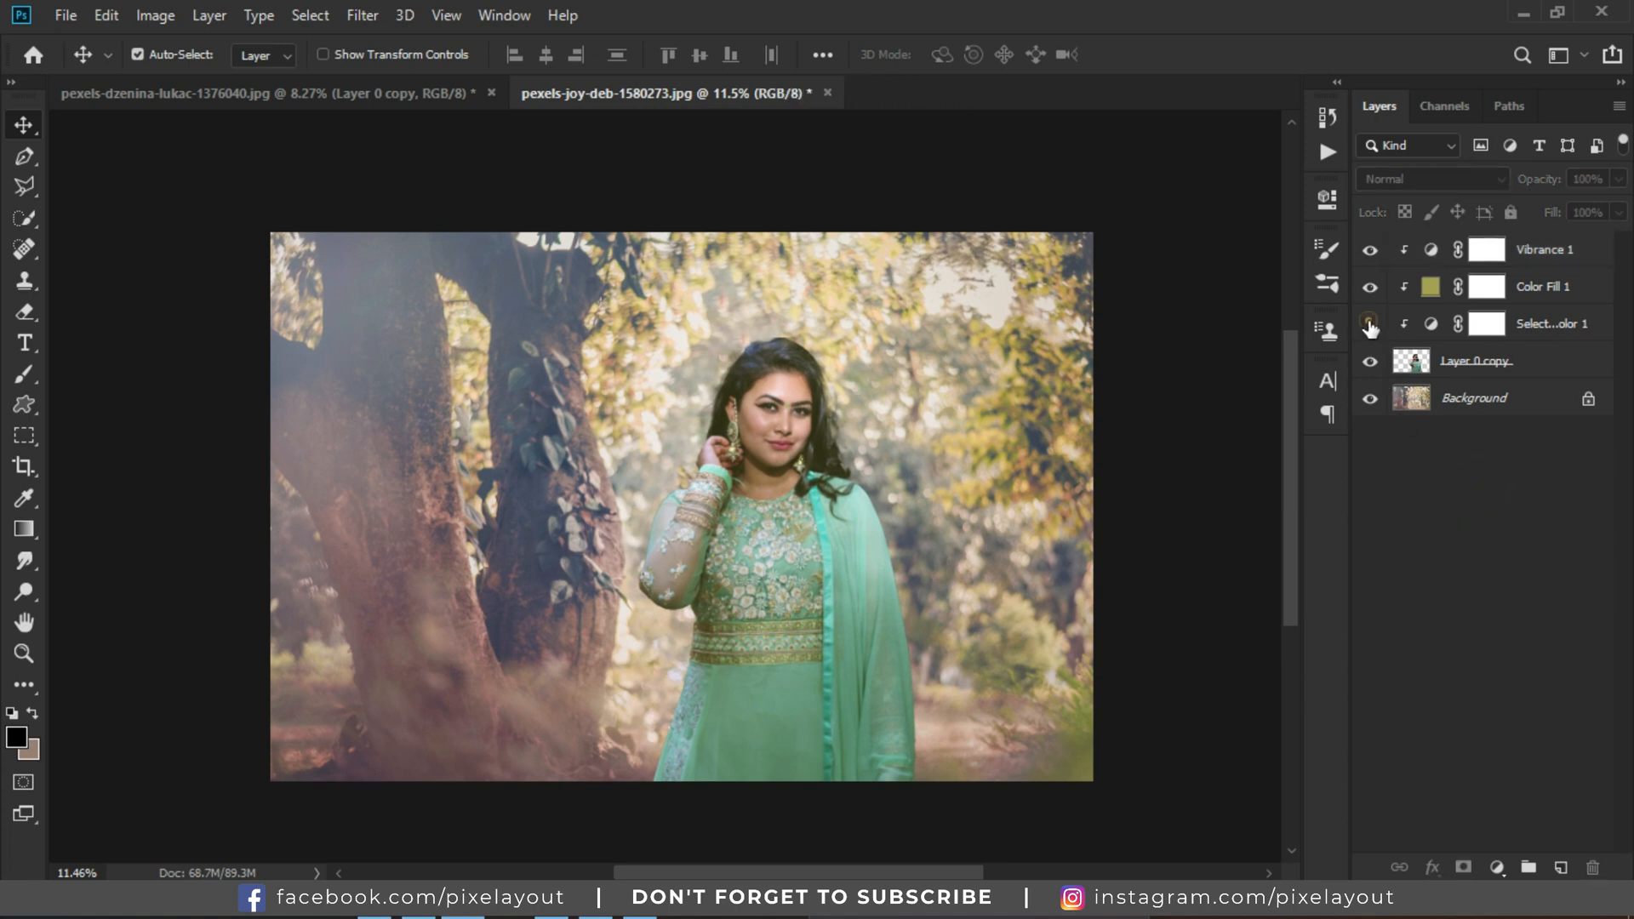
pyautogui.click(1371, 325)
pyautogui.click(1370, 287)
pyautogui.click(1370, 287)
pyautogui.click(1370, 256)
pyautogui.click(1370, 257)
# Add an empty layer above the Vibrance layer and choose the Soft Round brush with 0% hardness.
pyautogui.click(1549, 251)
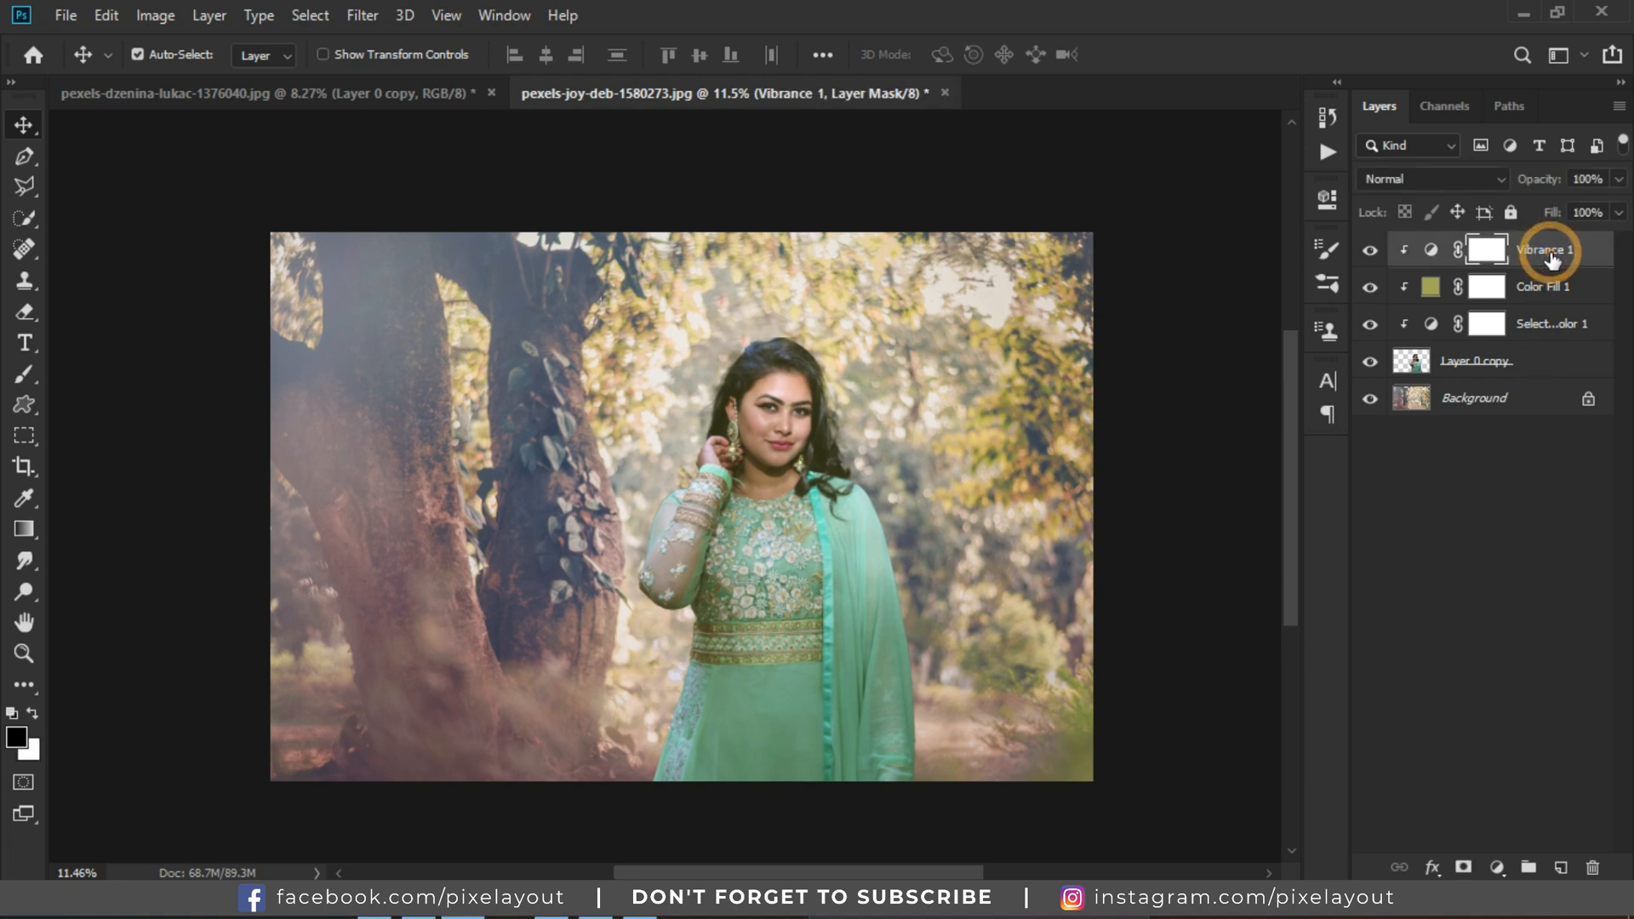
pyautogui.click(1563, 865)
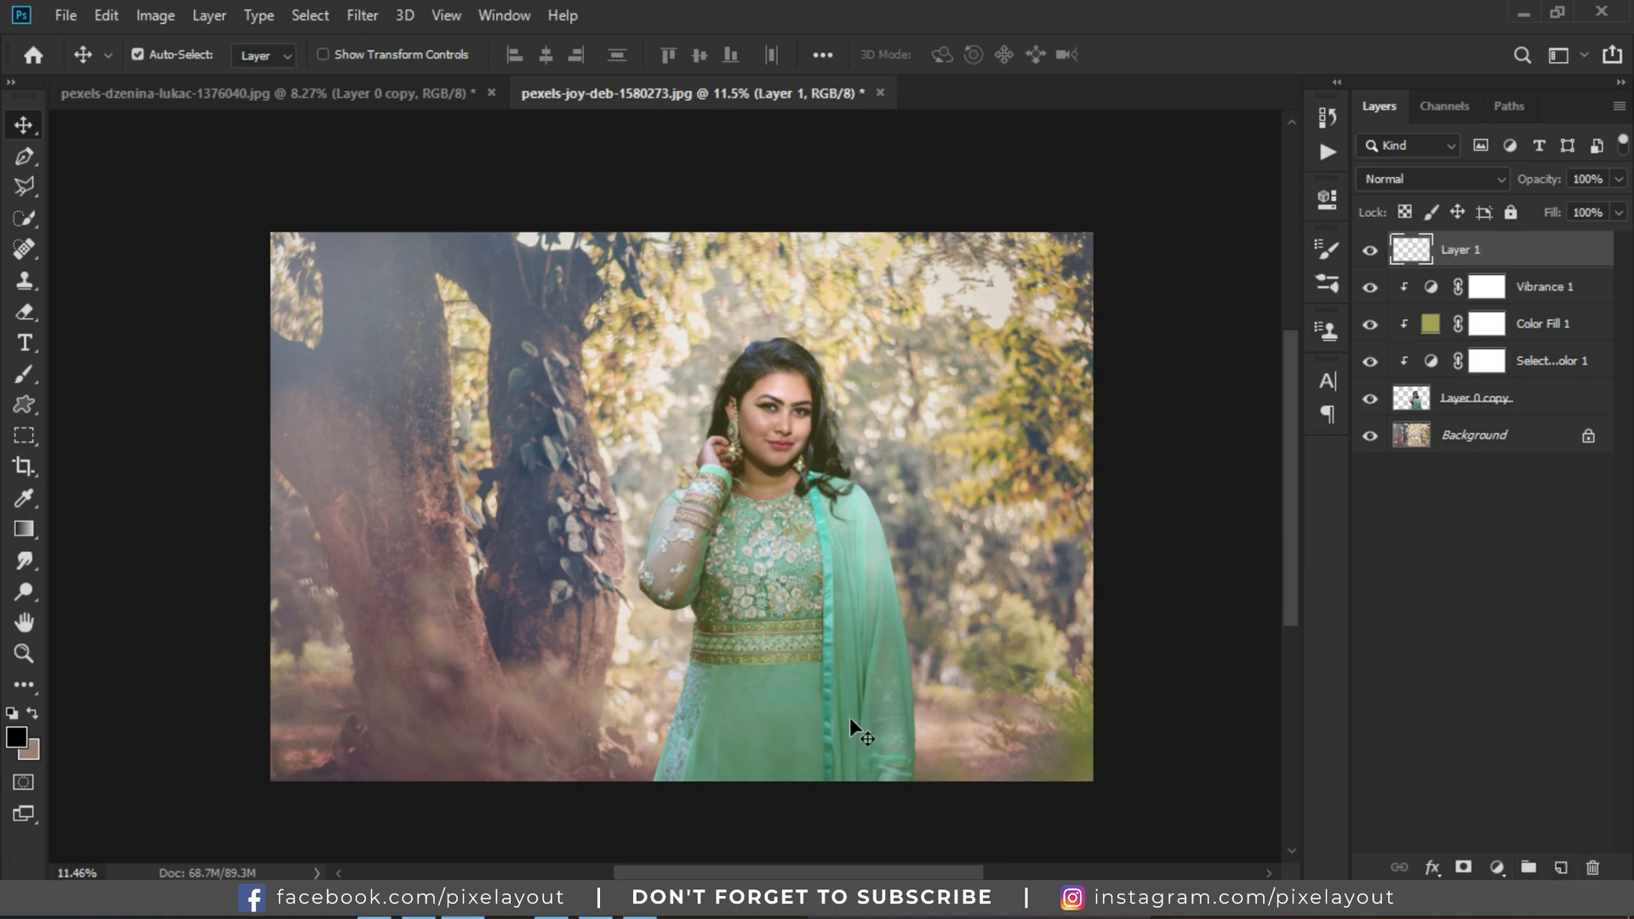
pyautogui.click(23, 375)
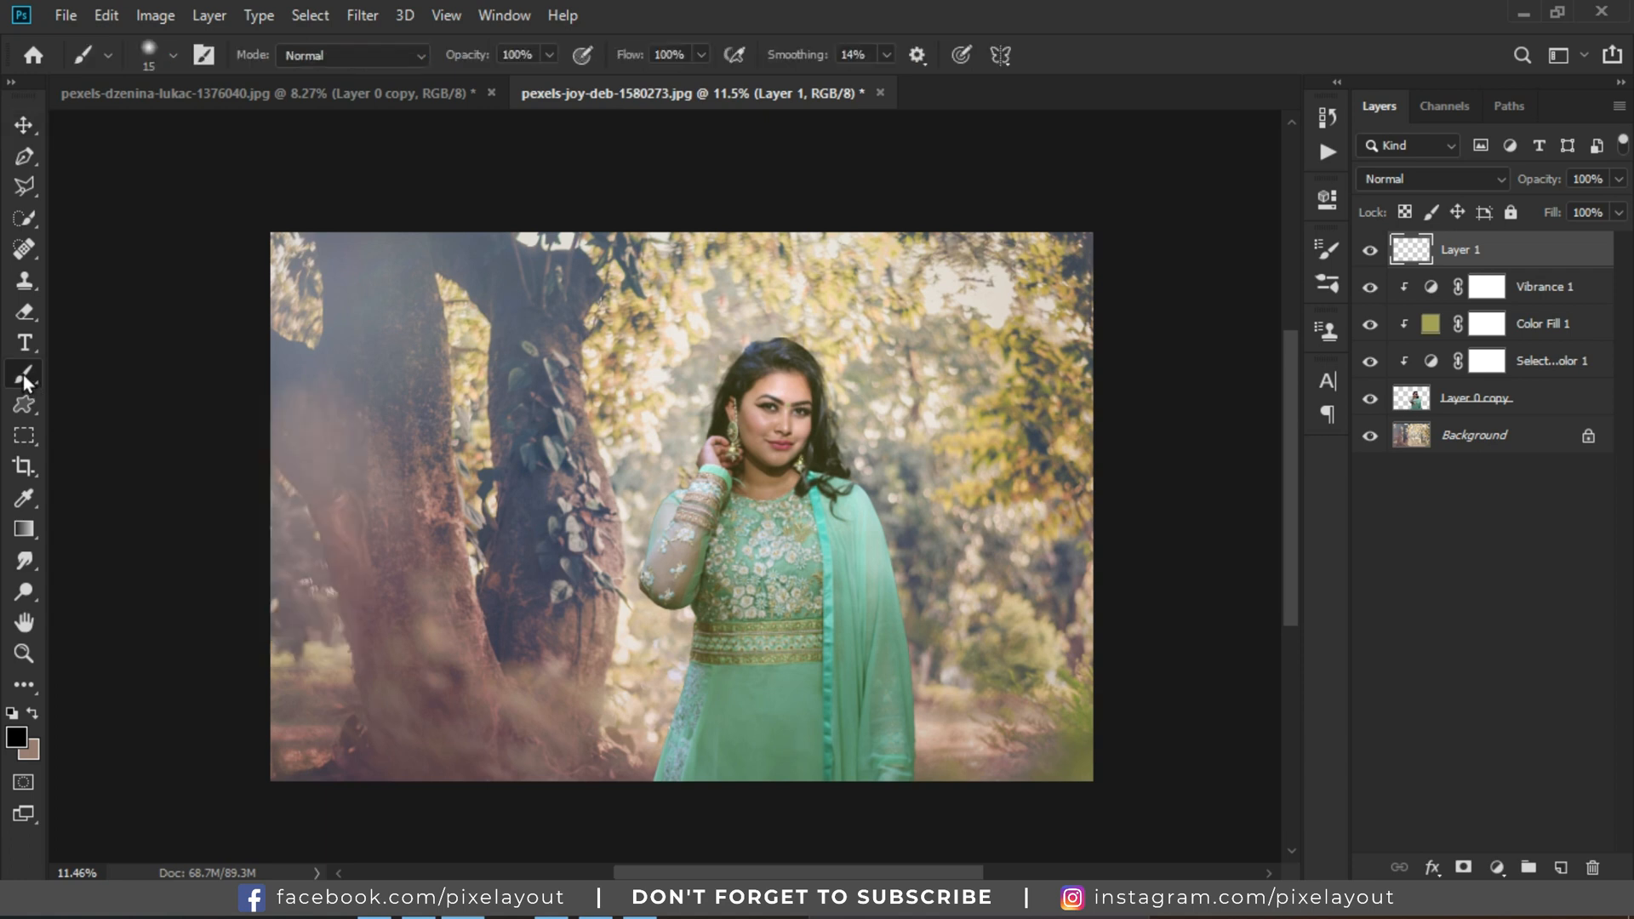
pyautogui.click(174, 52)
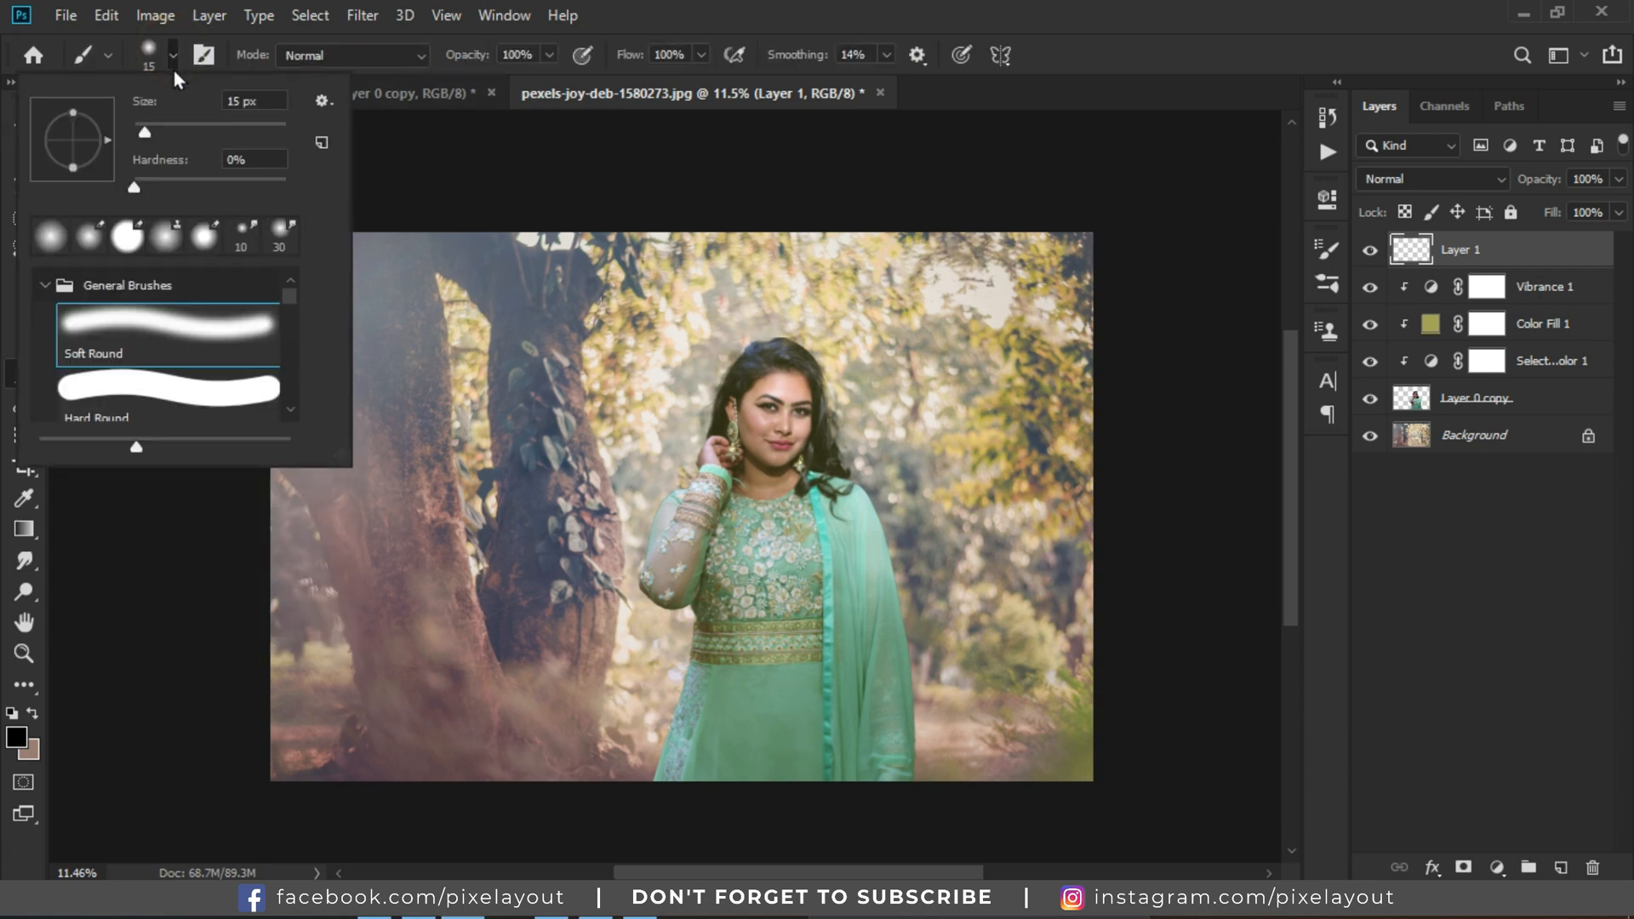
pyautogui.click(146, 324)
pyautogui.click(138, 182)
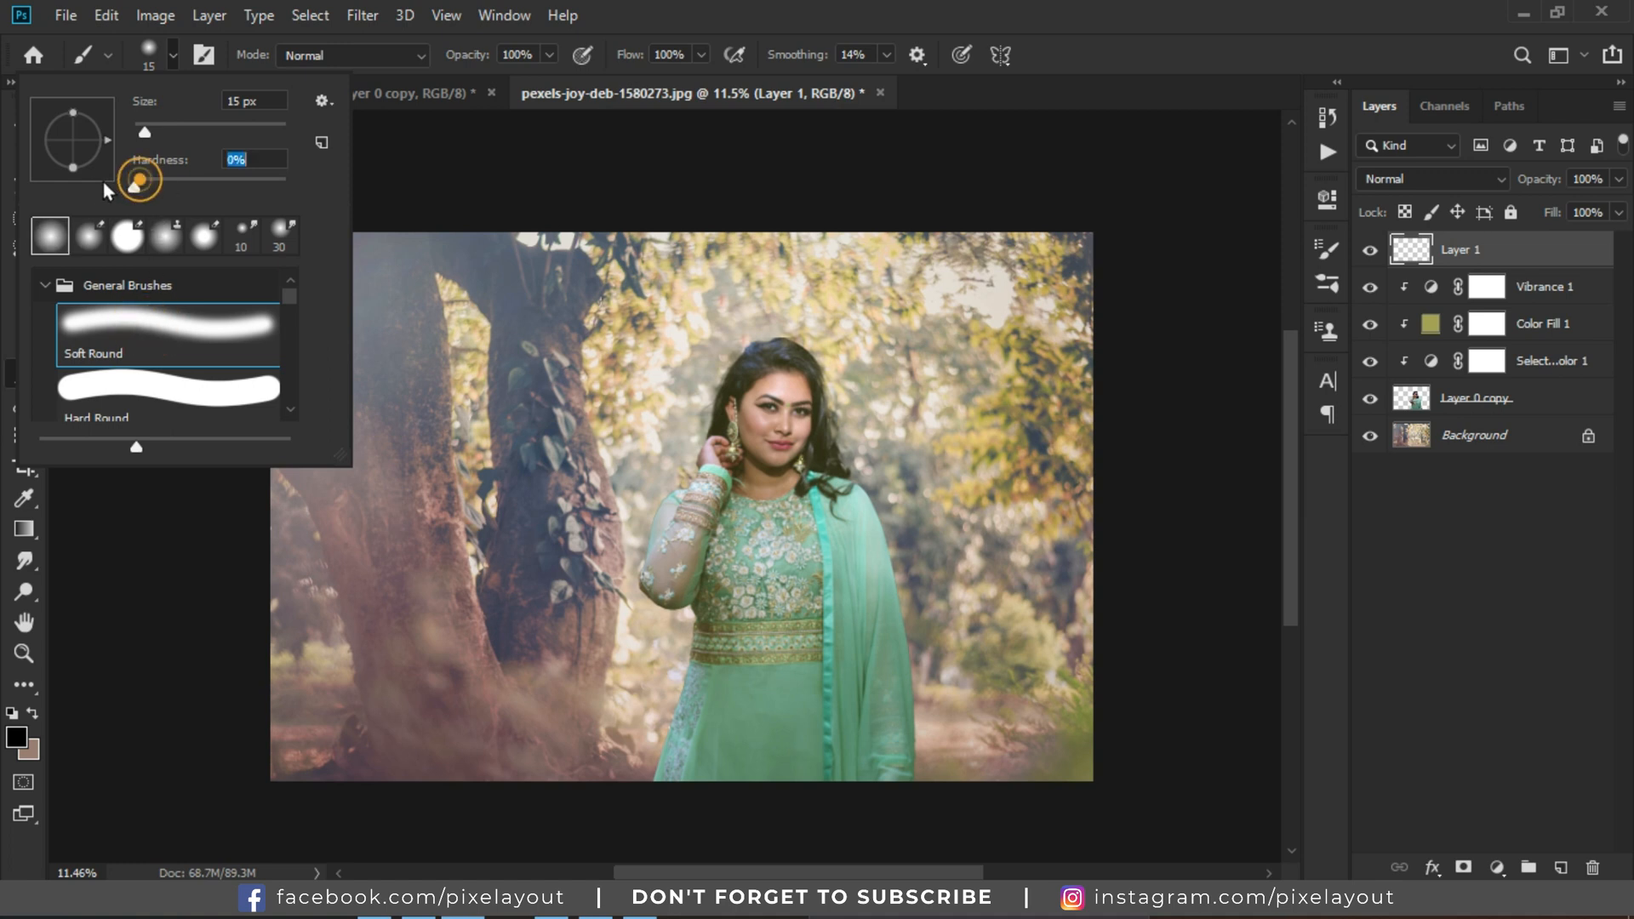
pyautogui.click(174, 58)
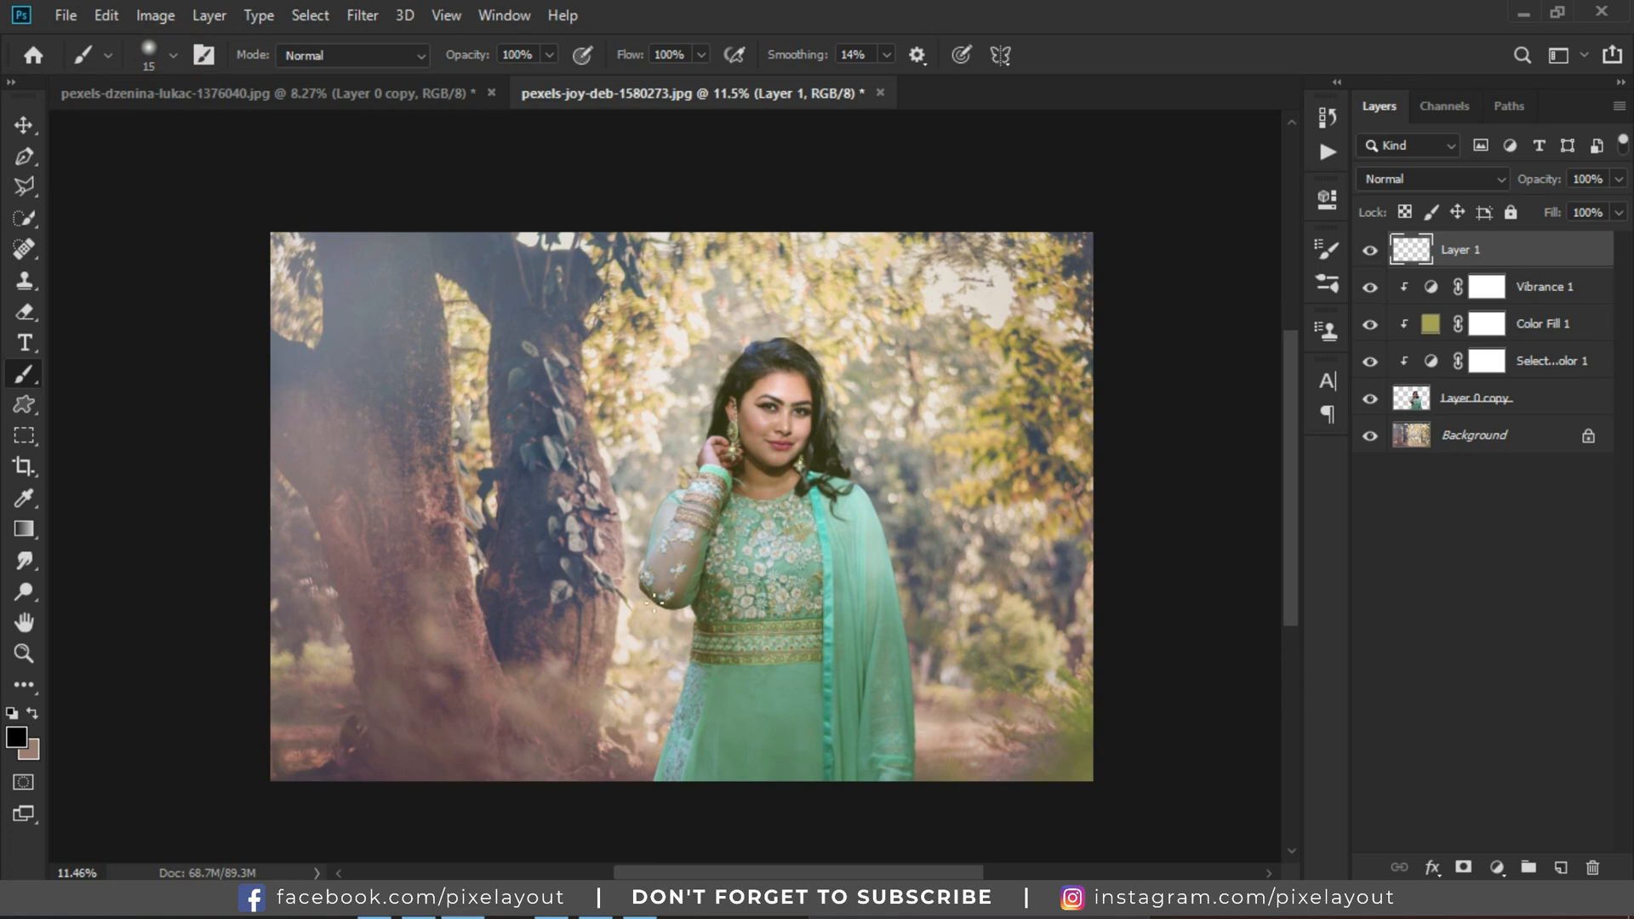
# Enlarge the soft brush to 2520 px.
pyautogui.click(173, 57)
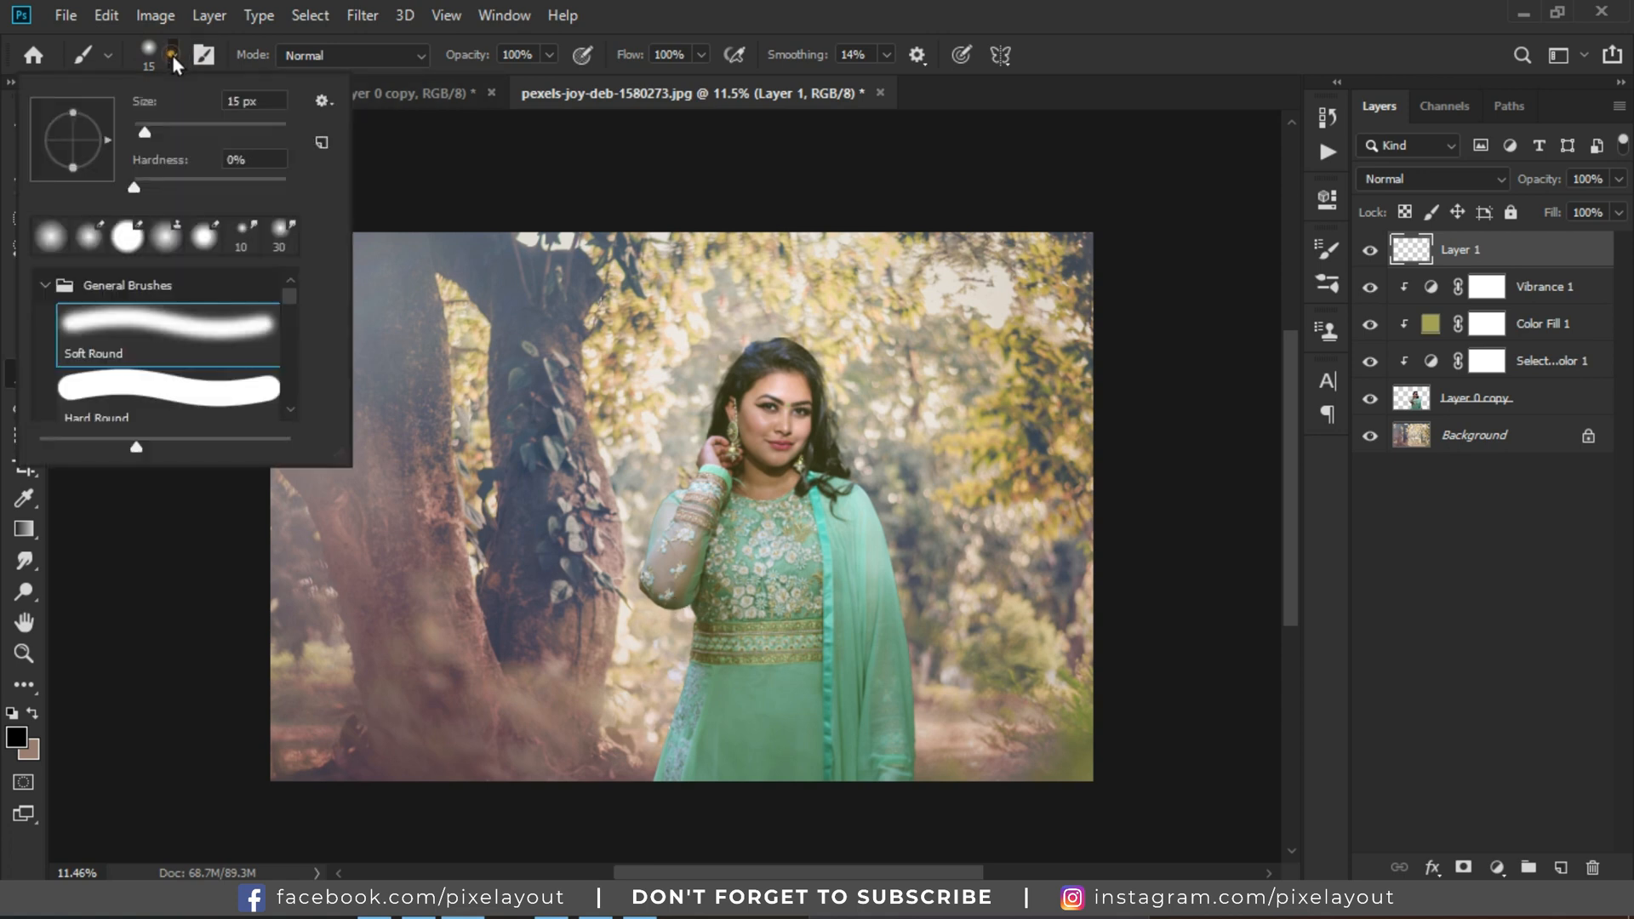
pyautogui.moveTo(162, 127); pyautogui.dragTo(262, 135)
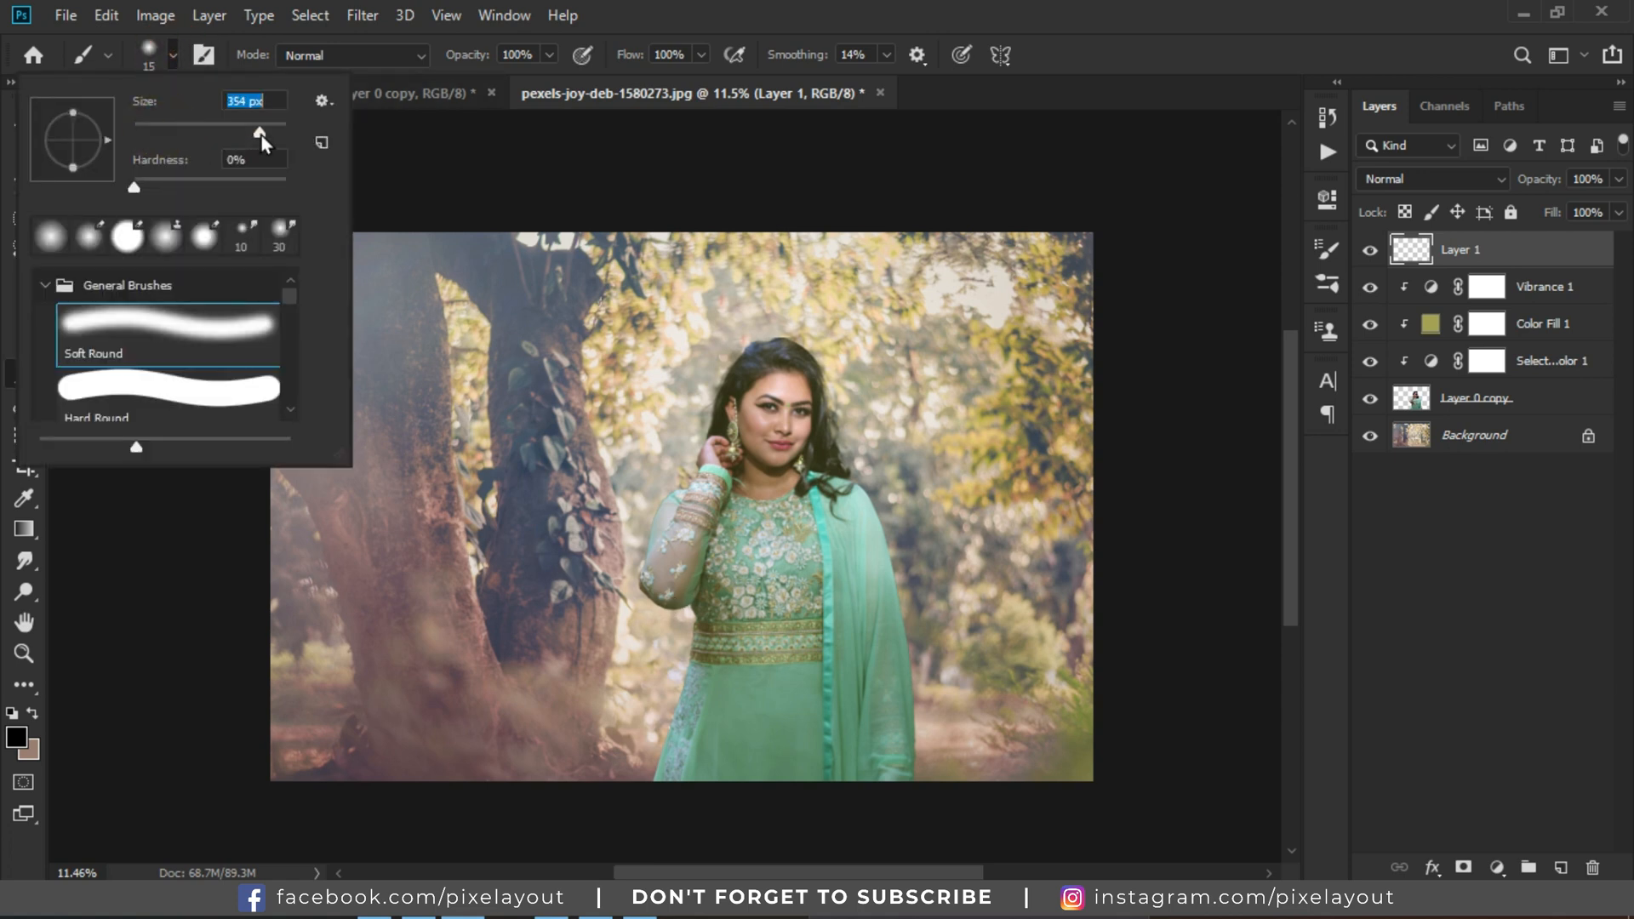
pyautogui.click(169, 49)
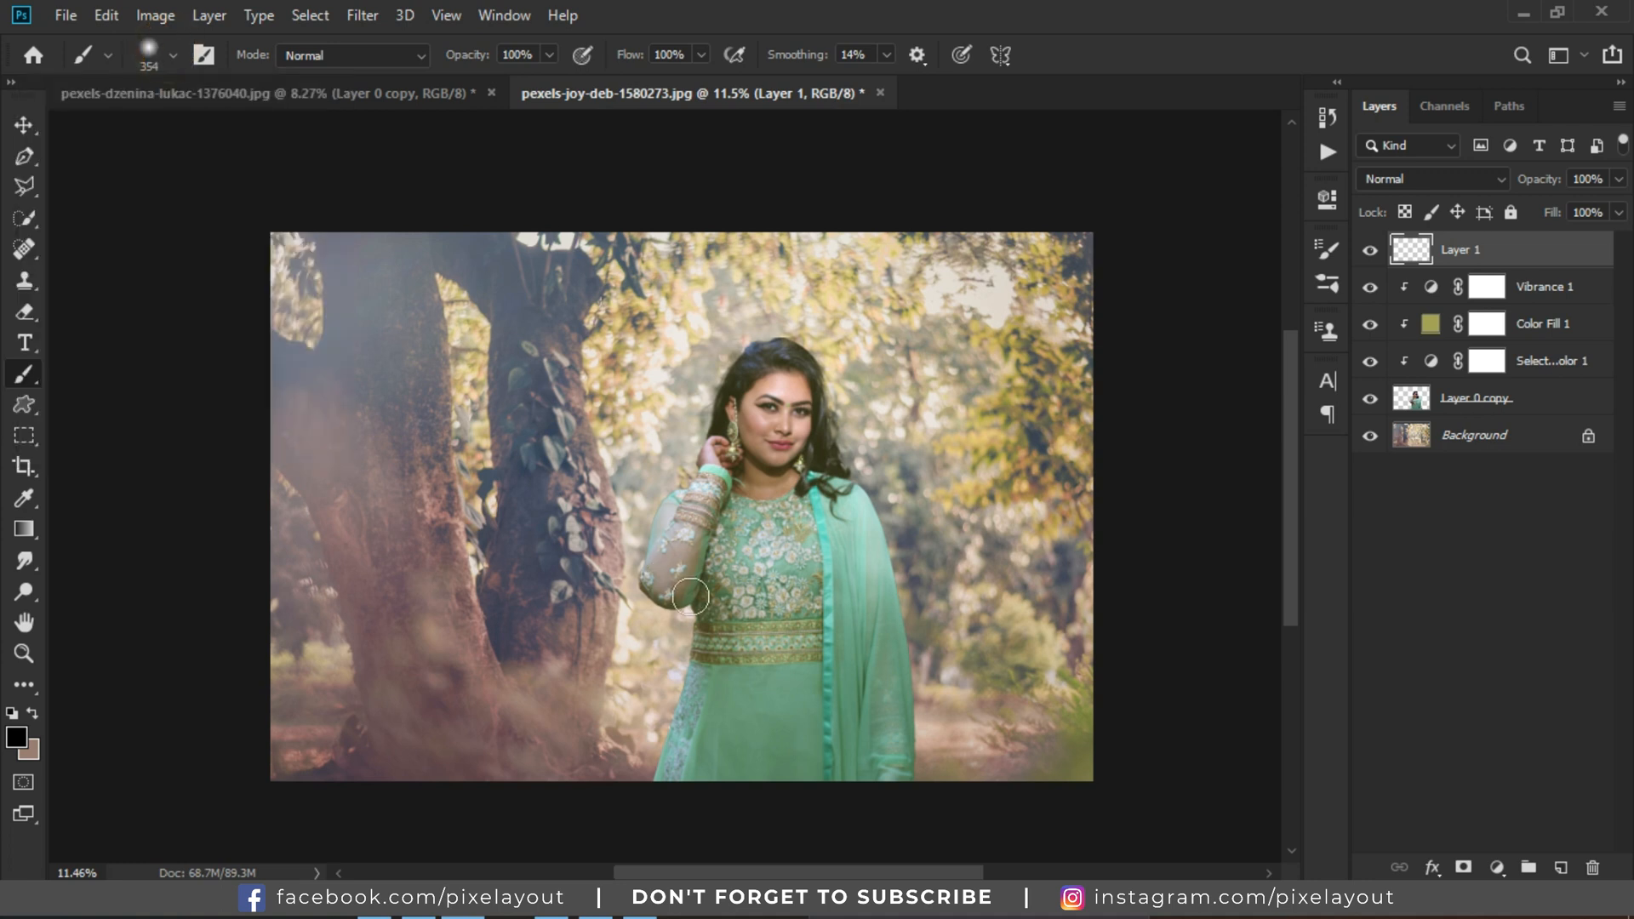
pyautogui.click(170, 56)
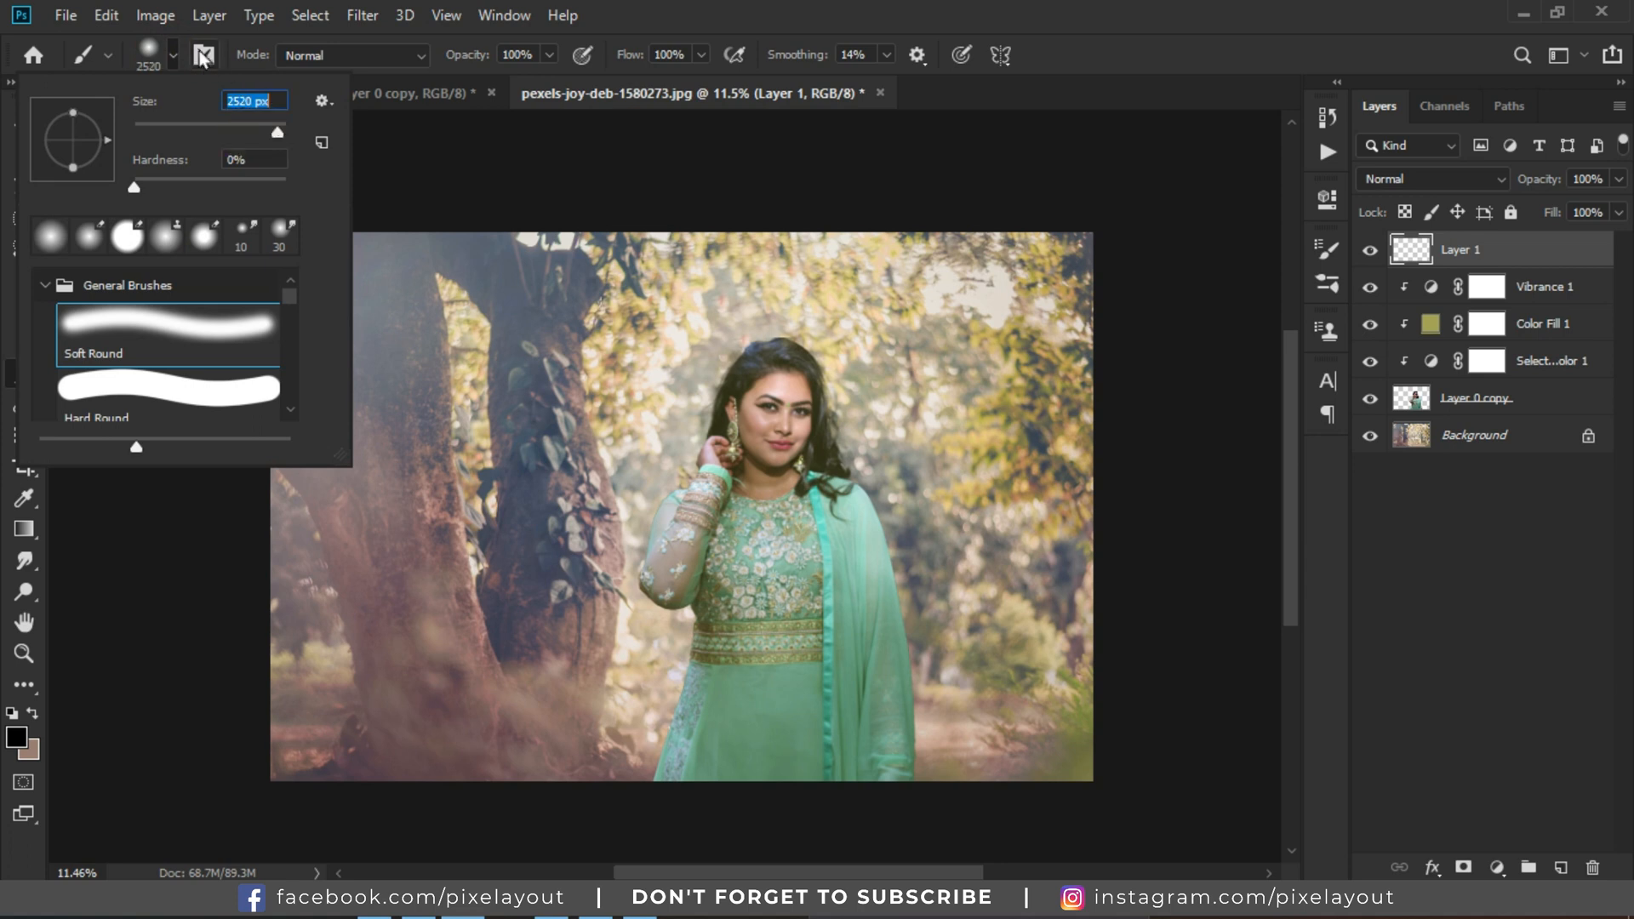
pyautogui.click(174, 56)
# Sample the foliage green from the bush at the image's lower right as the brush colour.
pyautogui.scroll(-3, 736, 756)
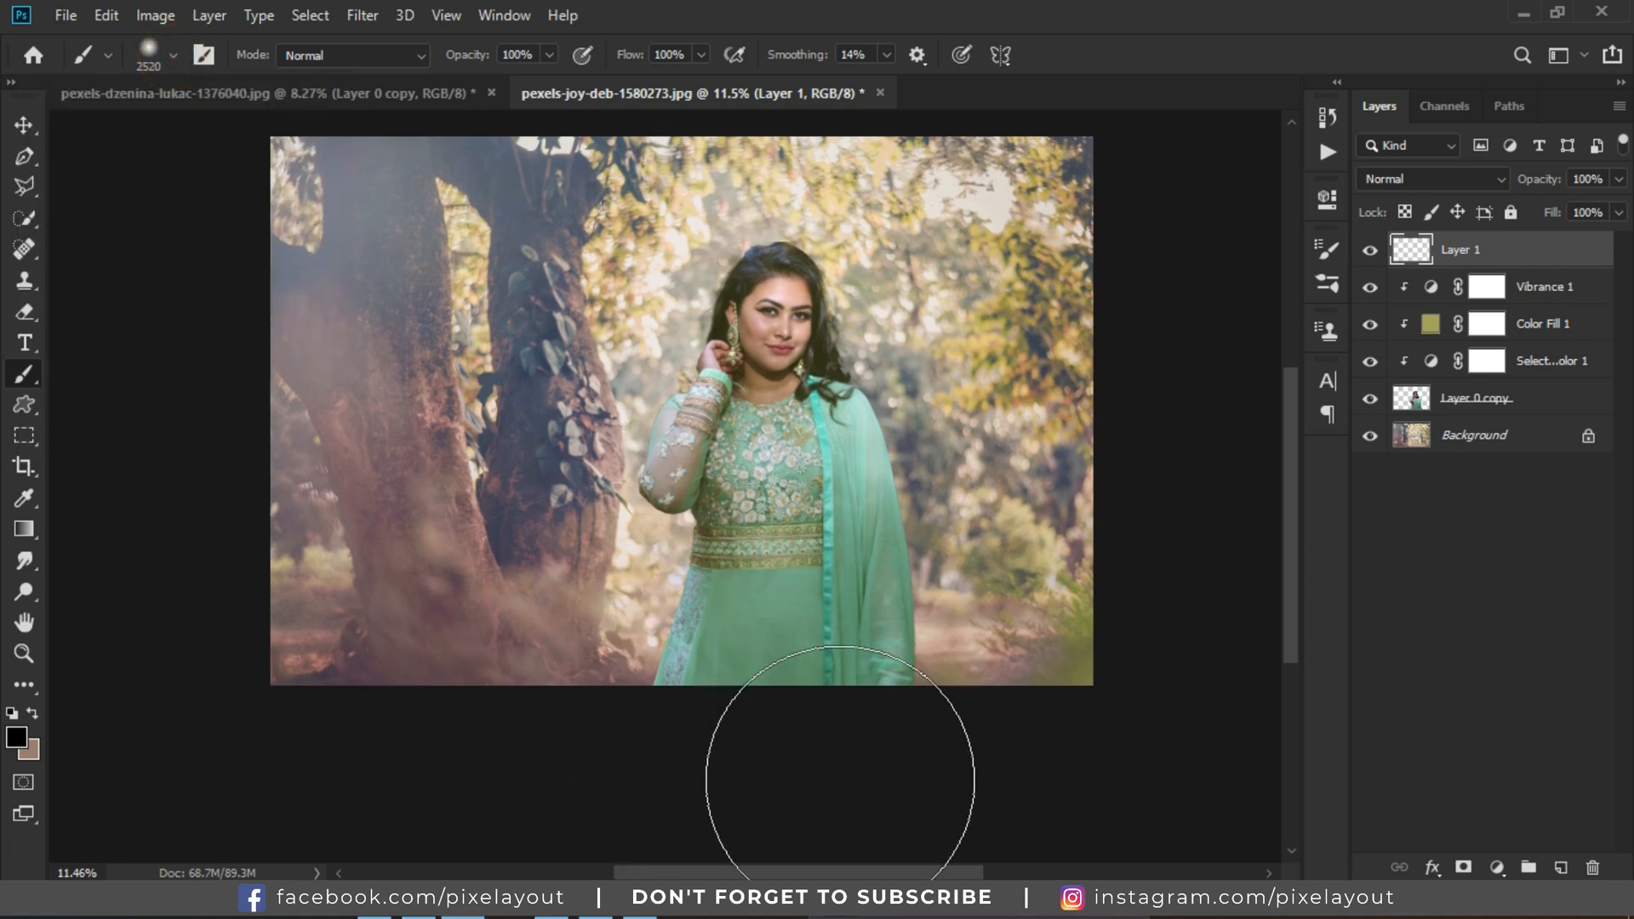
pyautogui.scroll(8, 1139, 551)
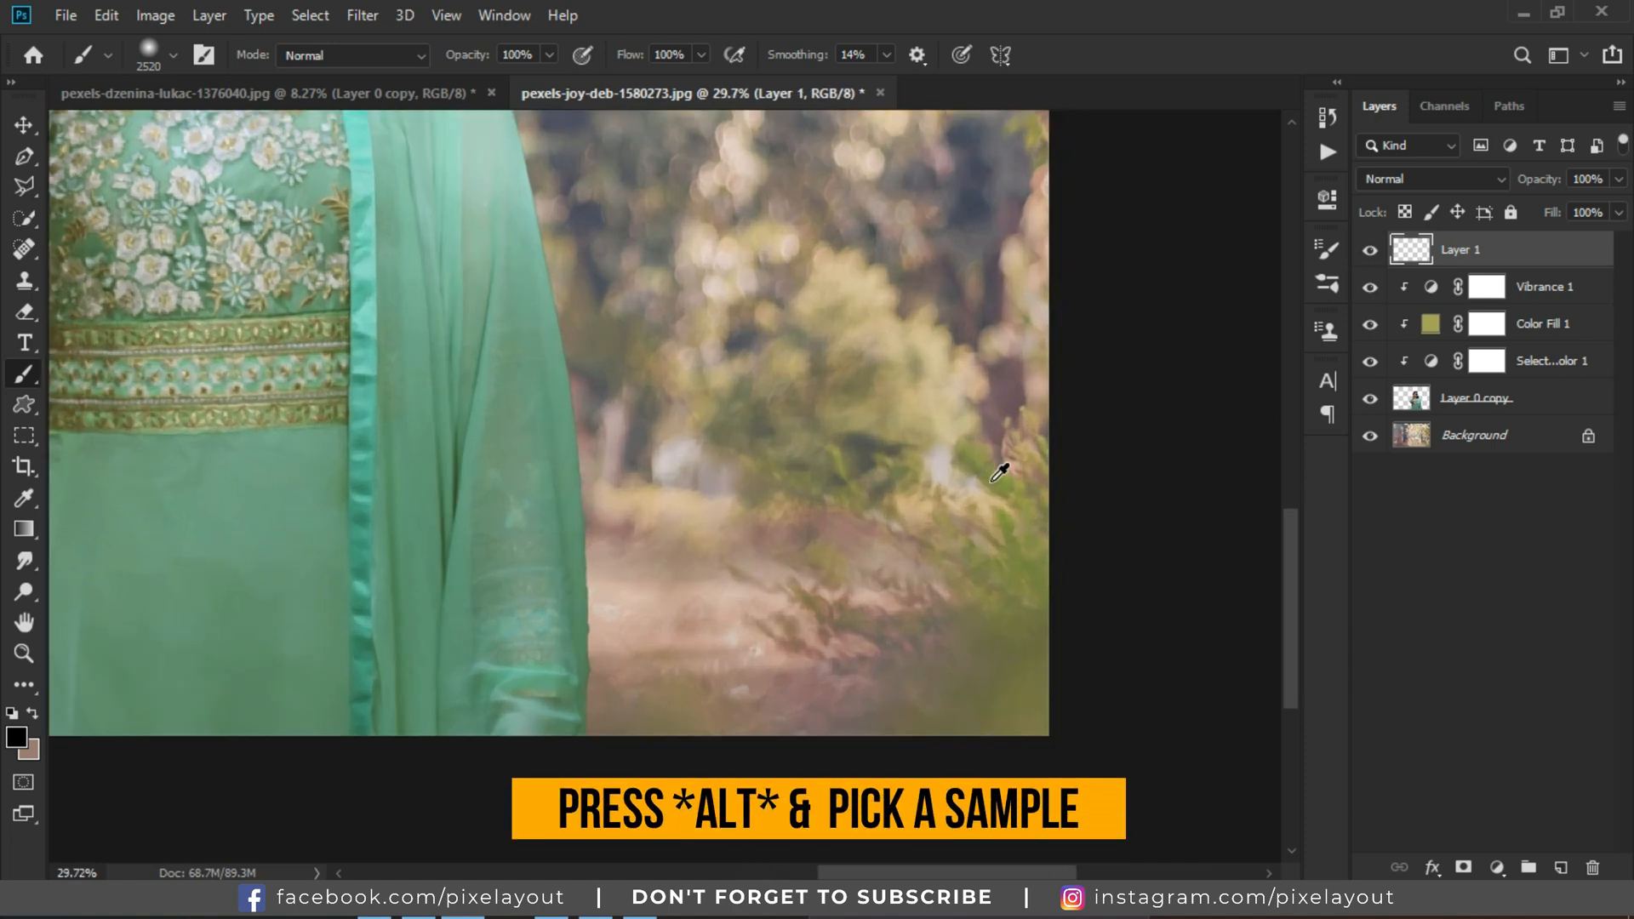
pyautogui.keyDown('alt'); pyautogui.click(1002, 467); pyautogui.keyUp('alt')
pyautogui.scroll(-8, 1075, 537)
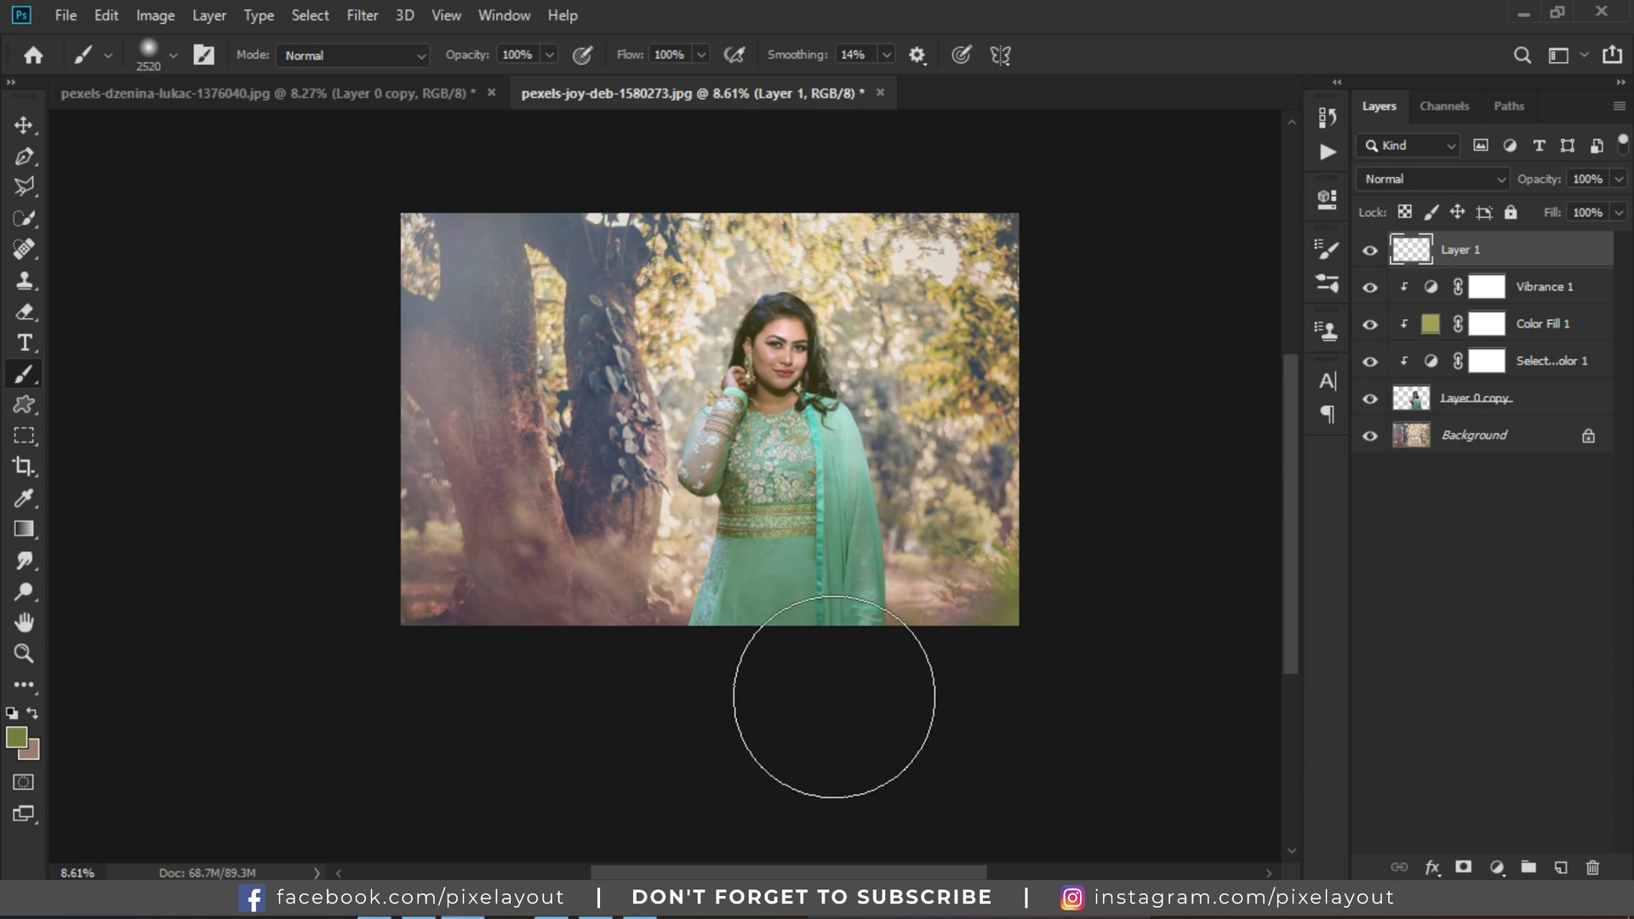
# Paint a soft green haze along the image's bottom edge over the dress and lower the layer's opacity to 64%.
pyautogui.moveTo(661, 686)
pyautogui.mouseDown()
pyautogui.moveTo(923, 709)
pyautogui.moveTo(906, 722)
pyautogui.mouseUp()
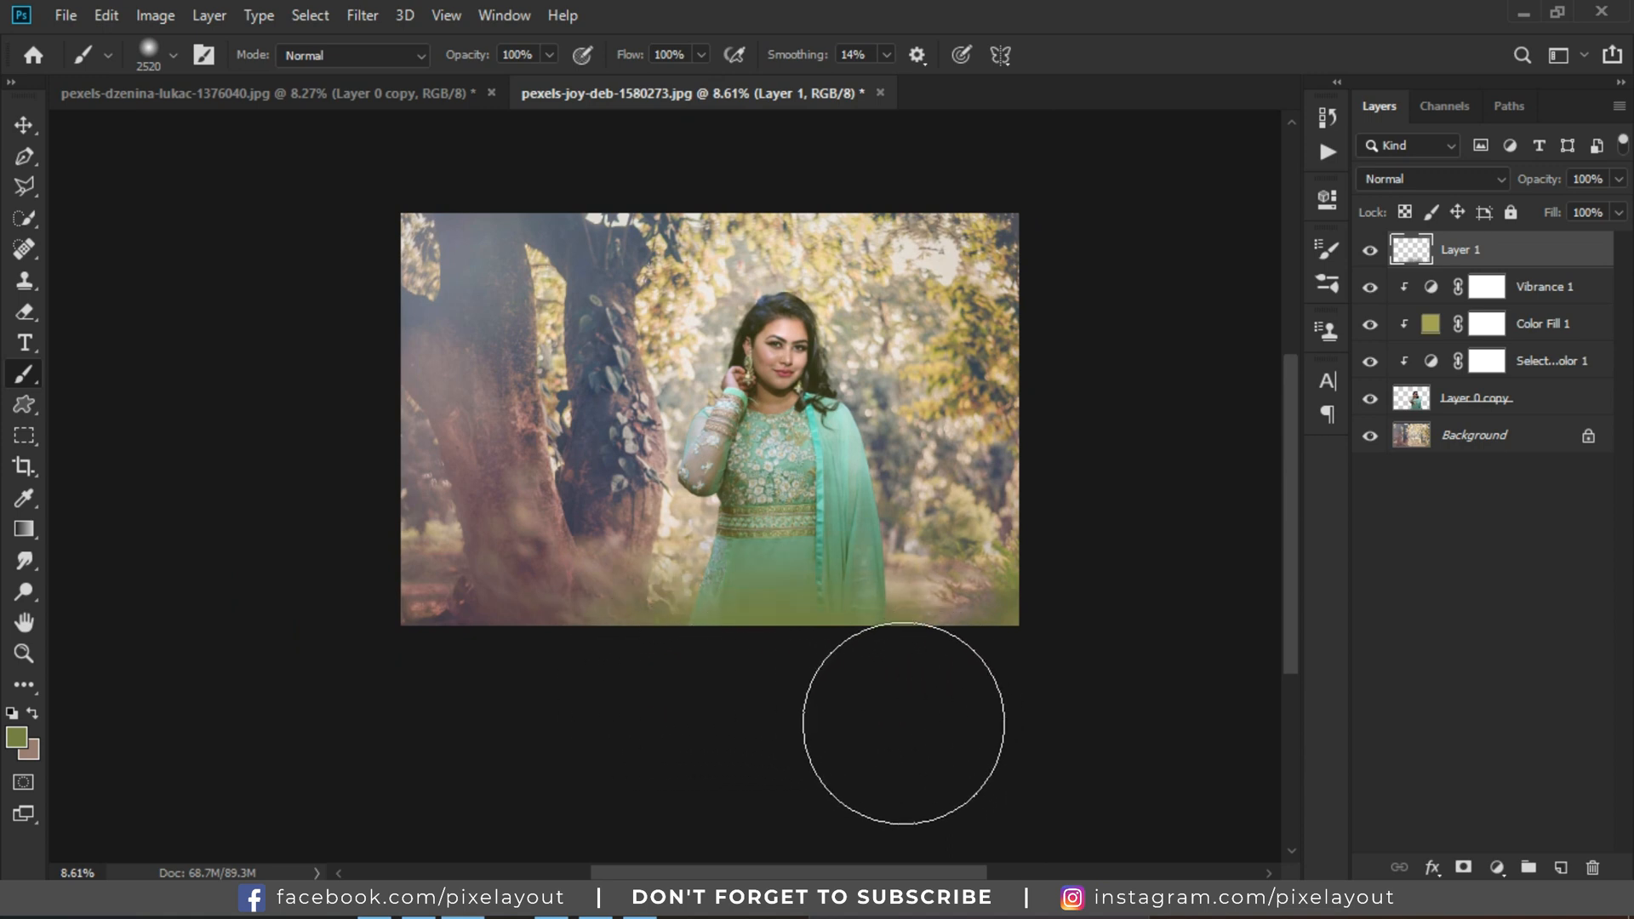
pyautogui.click(891, 688)
pyautogui.click(907, 670)
pyautogui.click(882, 675)
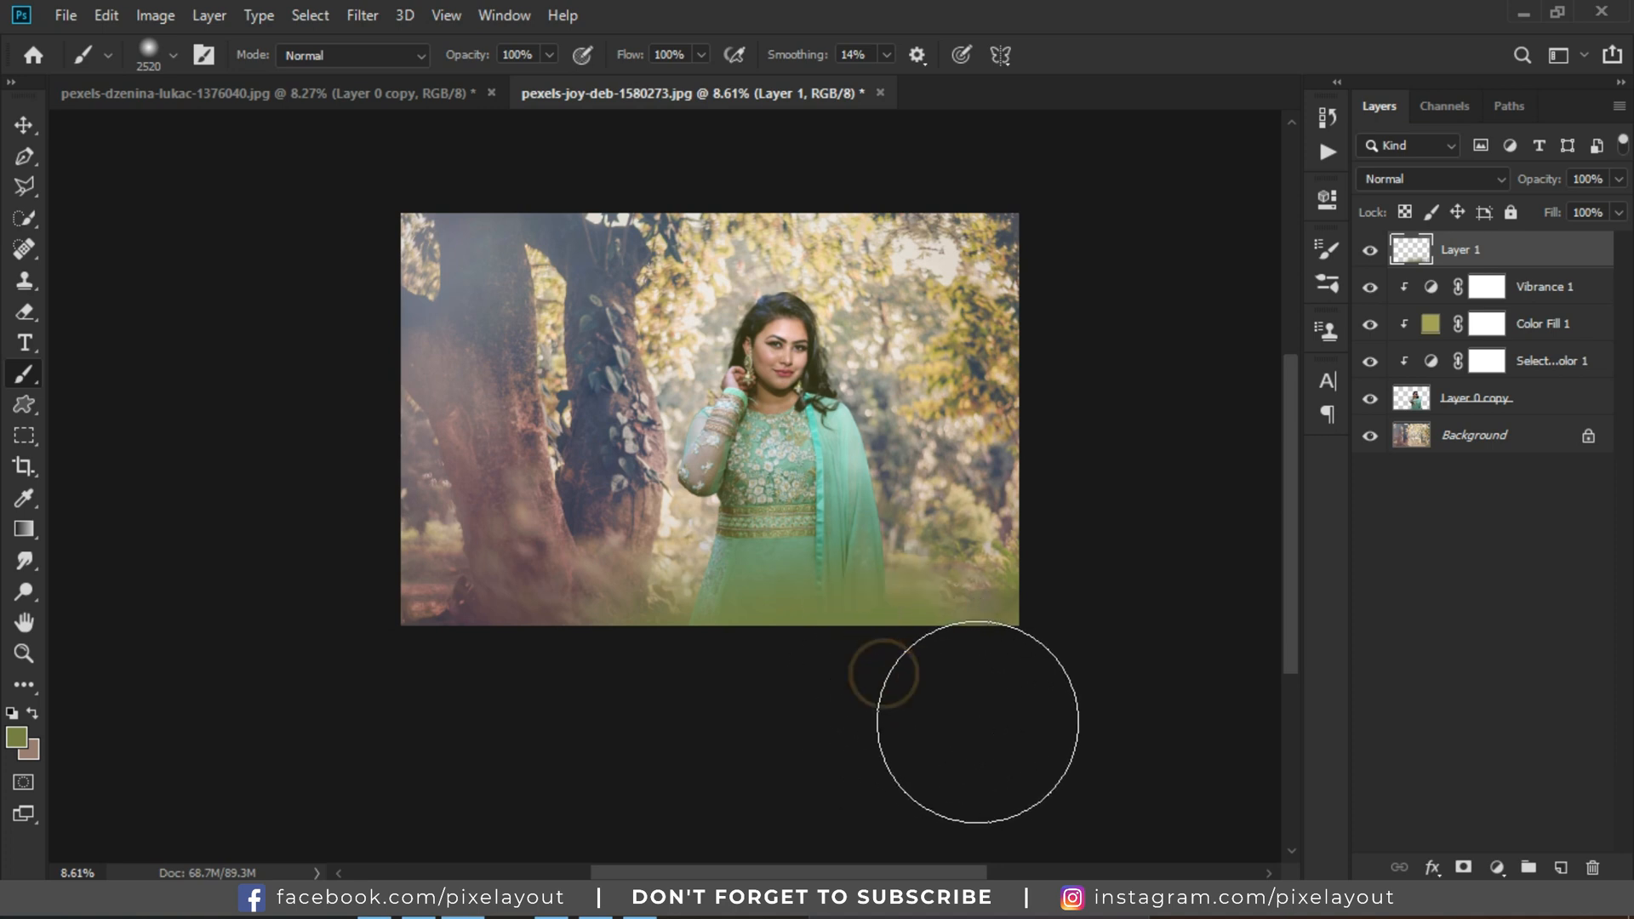
pyautogui.click(1619, 179)
pyautogui.moveTo(1618, 206); pyautogui.dragTo(1577, 219)
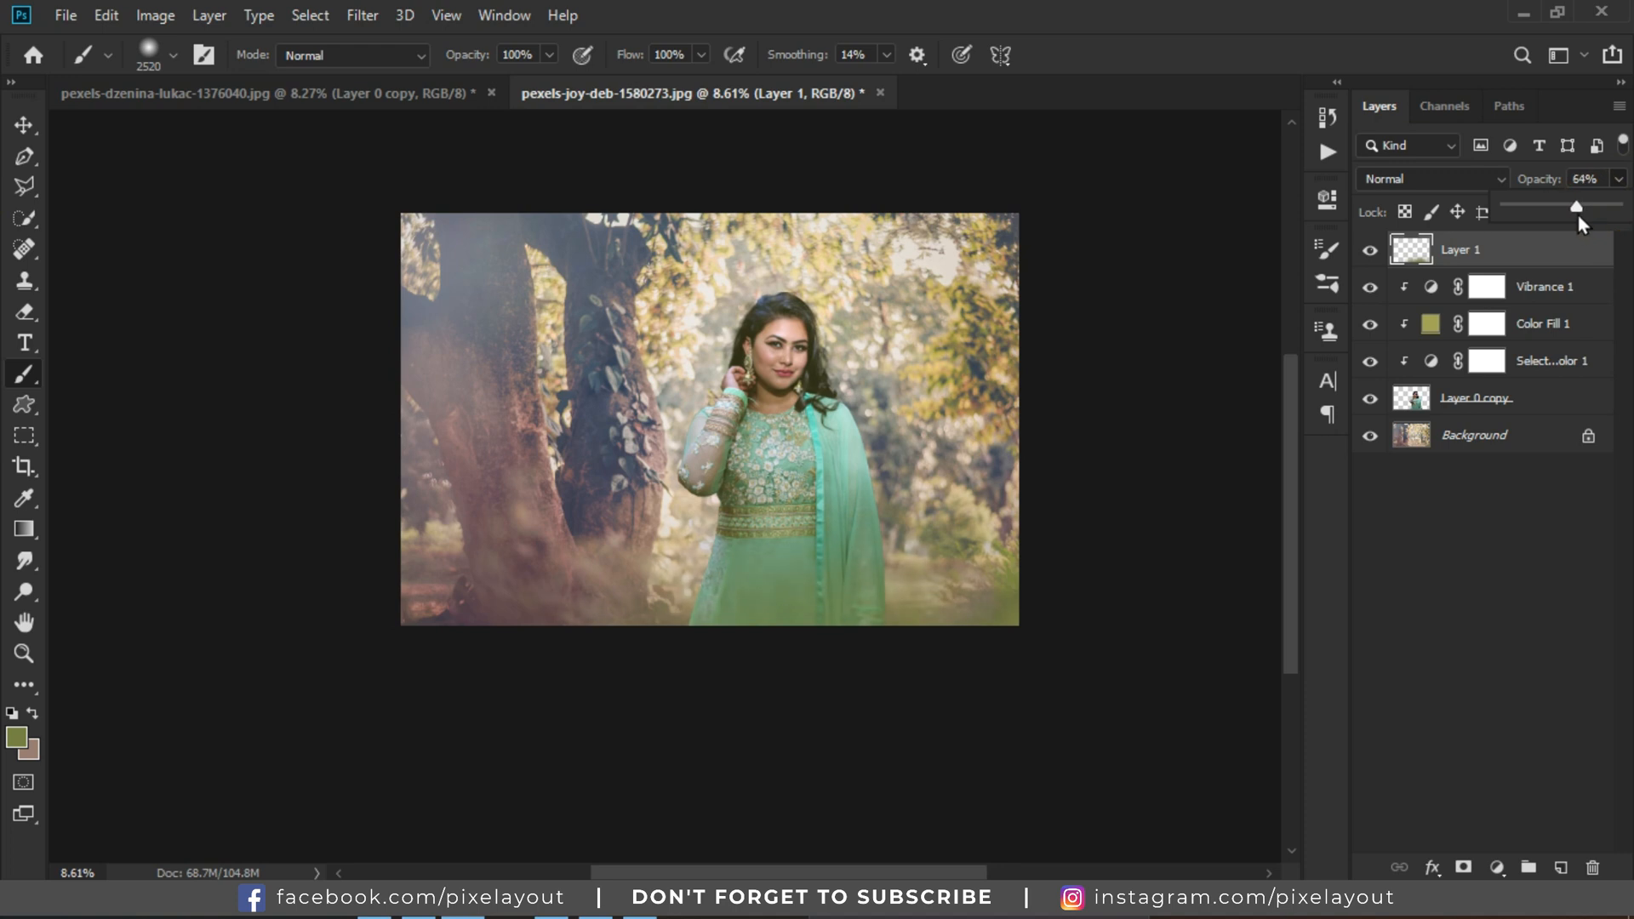
# Add another empty layer on top and sample the hazy brown tone at the base of the trees.
pyautogui.click(1560, 867)
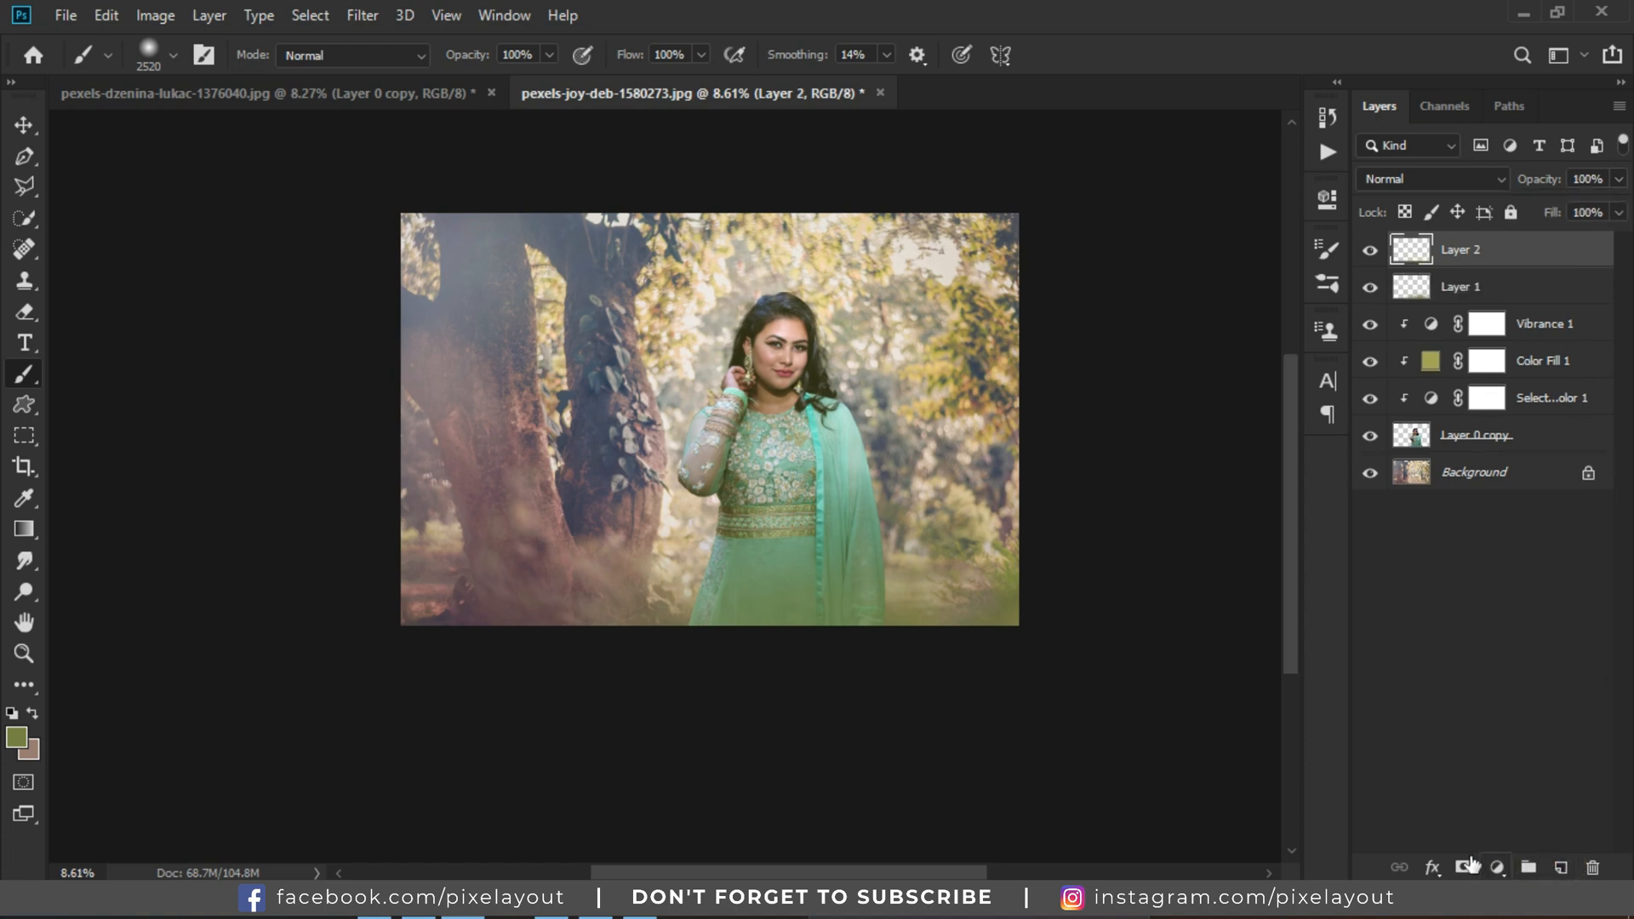
pyautogui.scroll(5, 672, 584)
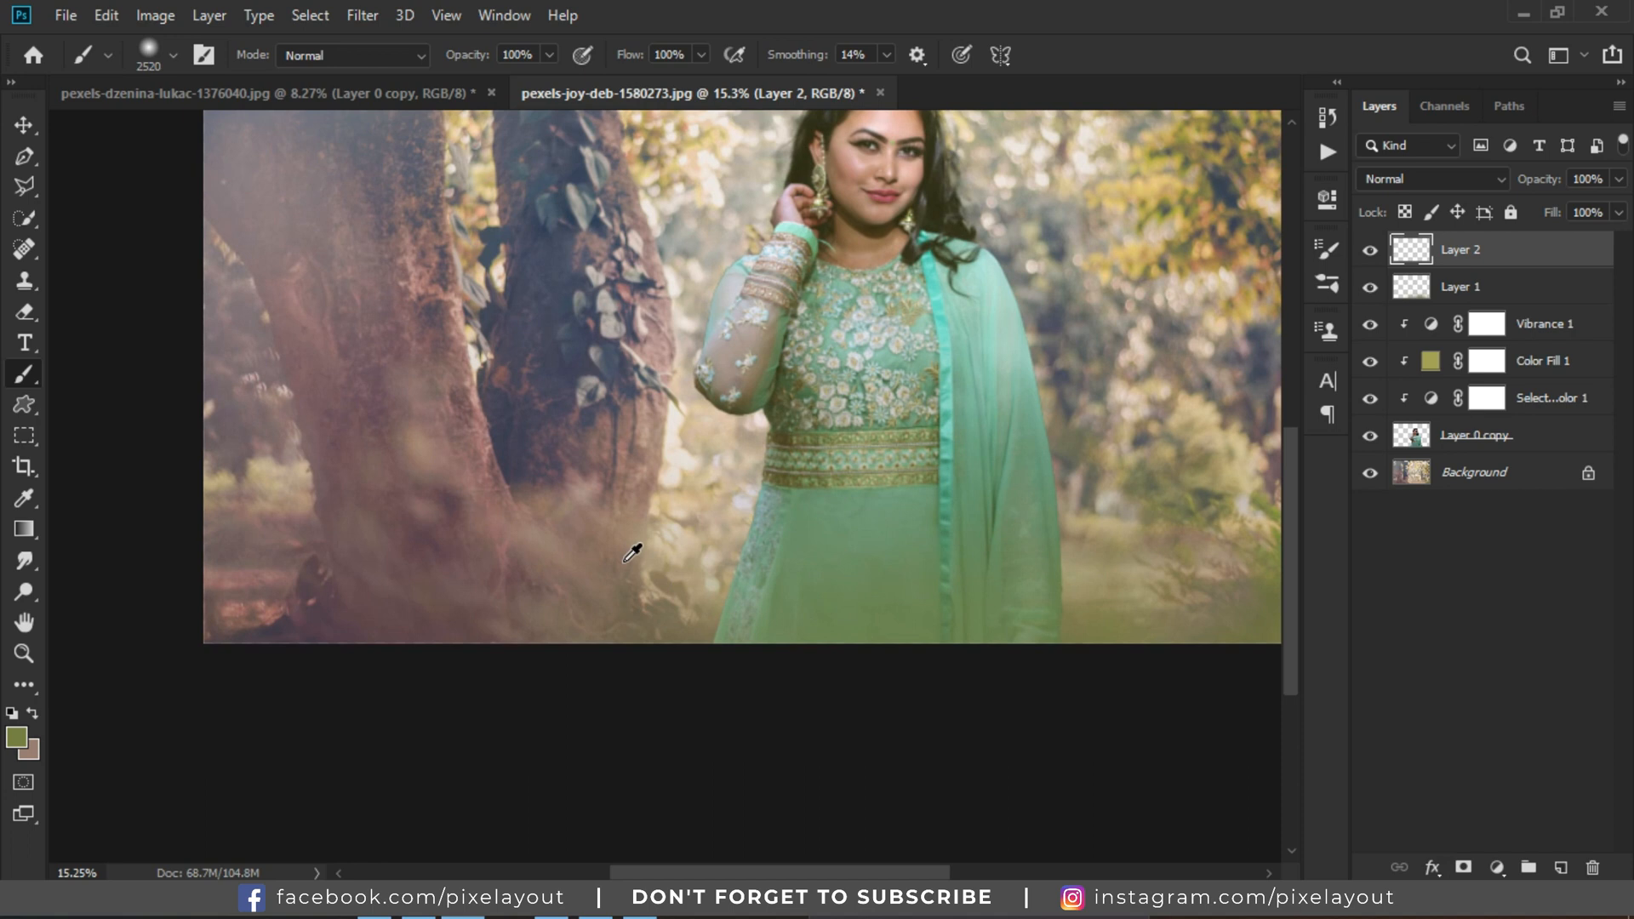
pyautogui.keyDown('alt'); pyautogui.click(551, 548); pyautogui.keyUp('alt')
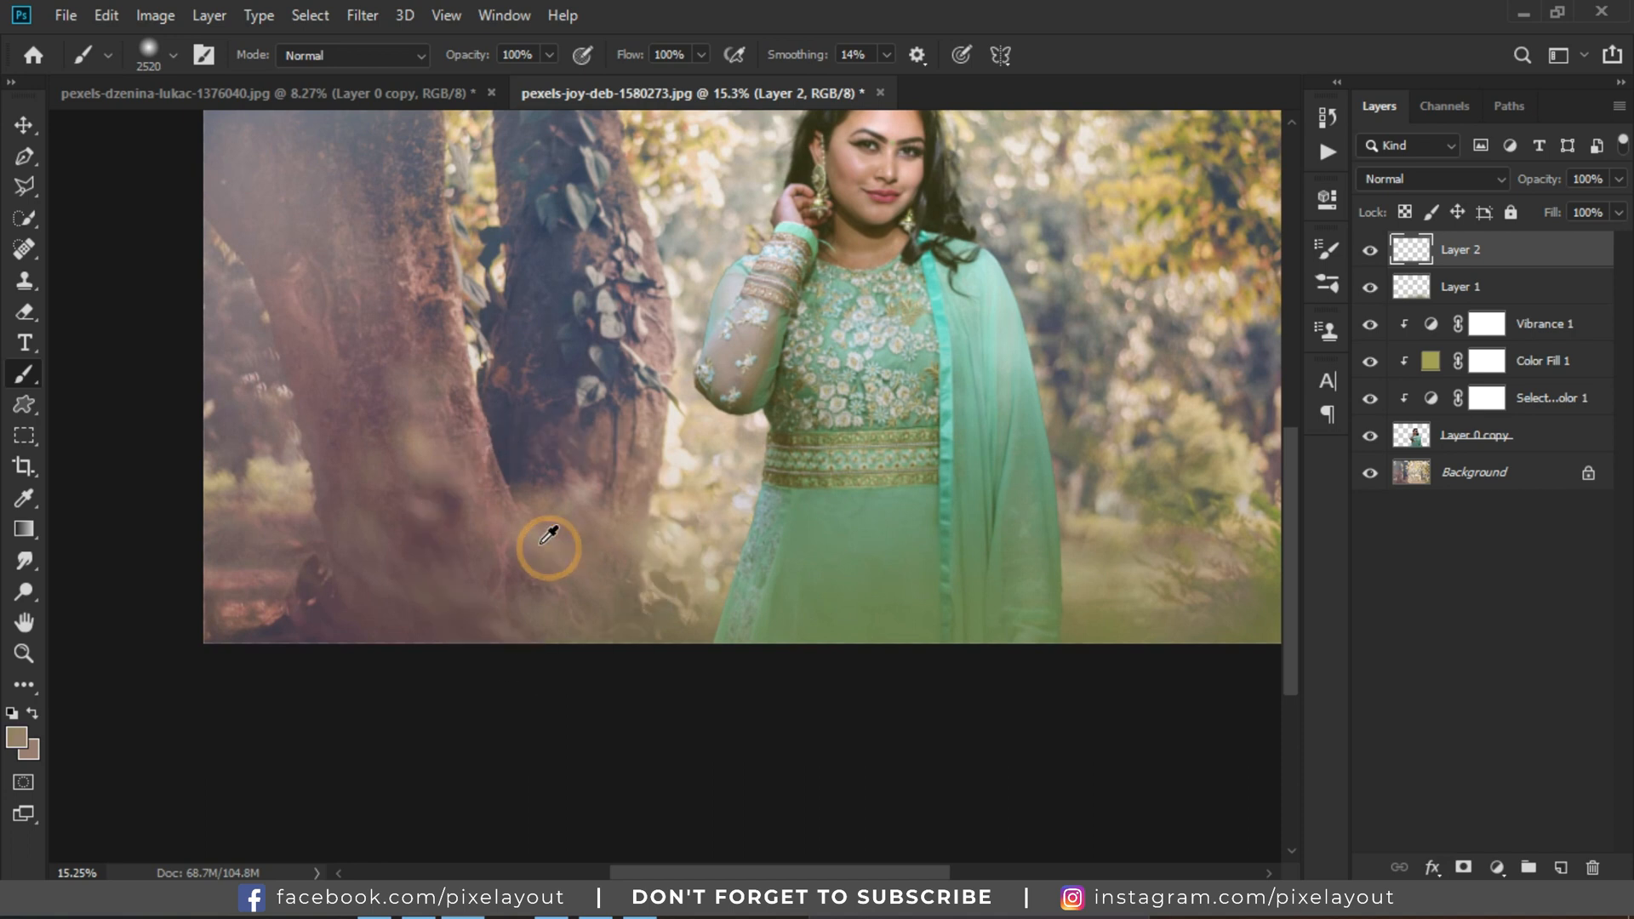
# Reduce the soft brush size to 259 px.
pyautogui.click(172, 54)
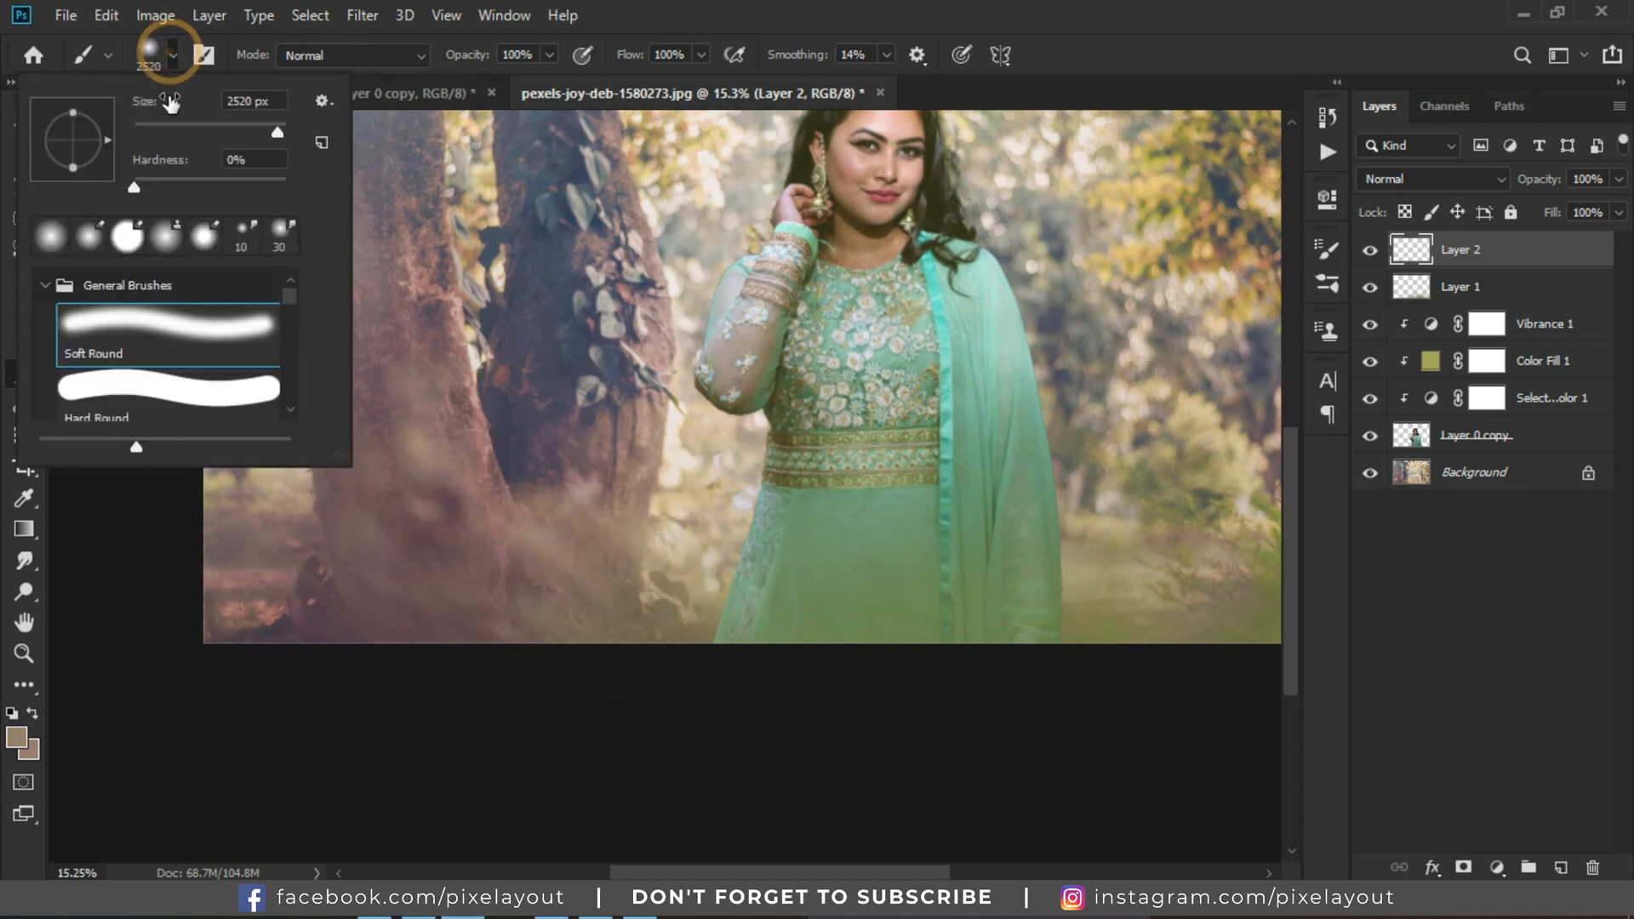
pyautogui.click(233, 125)
pyautogui.click(174, 56)
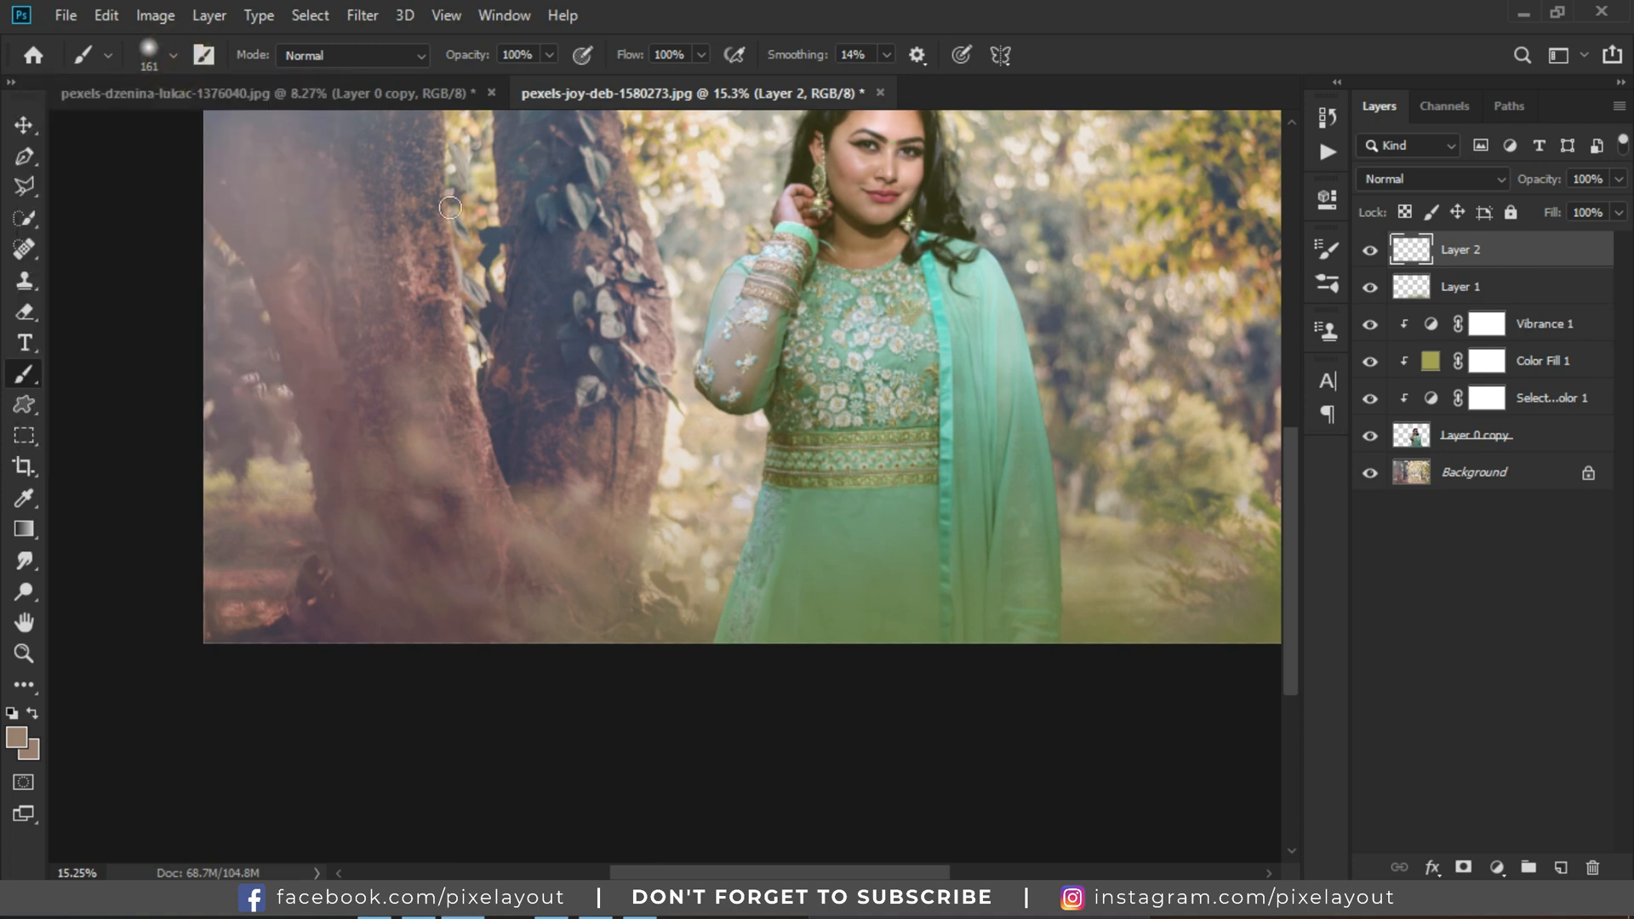
pyautogui.click(171, 55)
pyautogui.moveTo(233, 129); pyautogui.dragTo(254, 128)
pyautogui.click(180, 59)
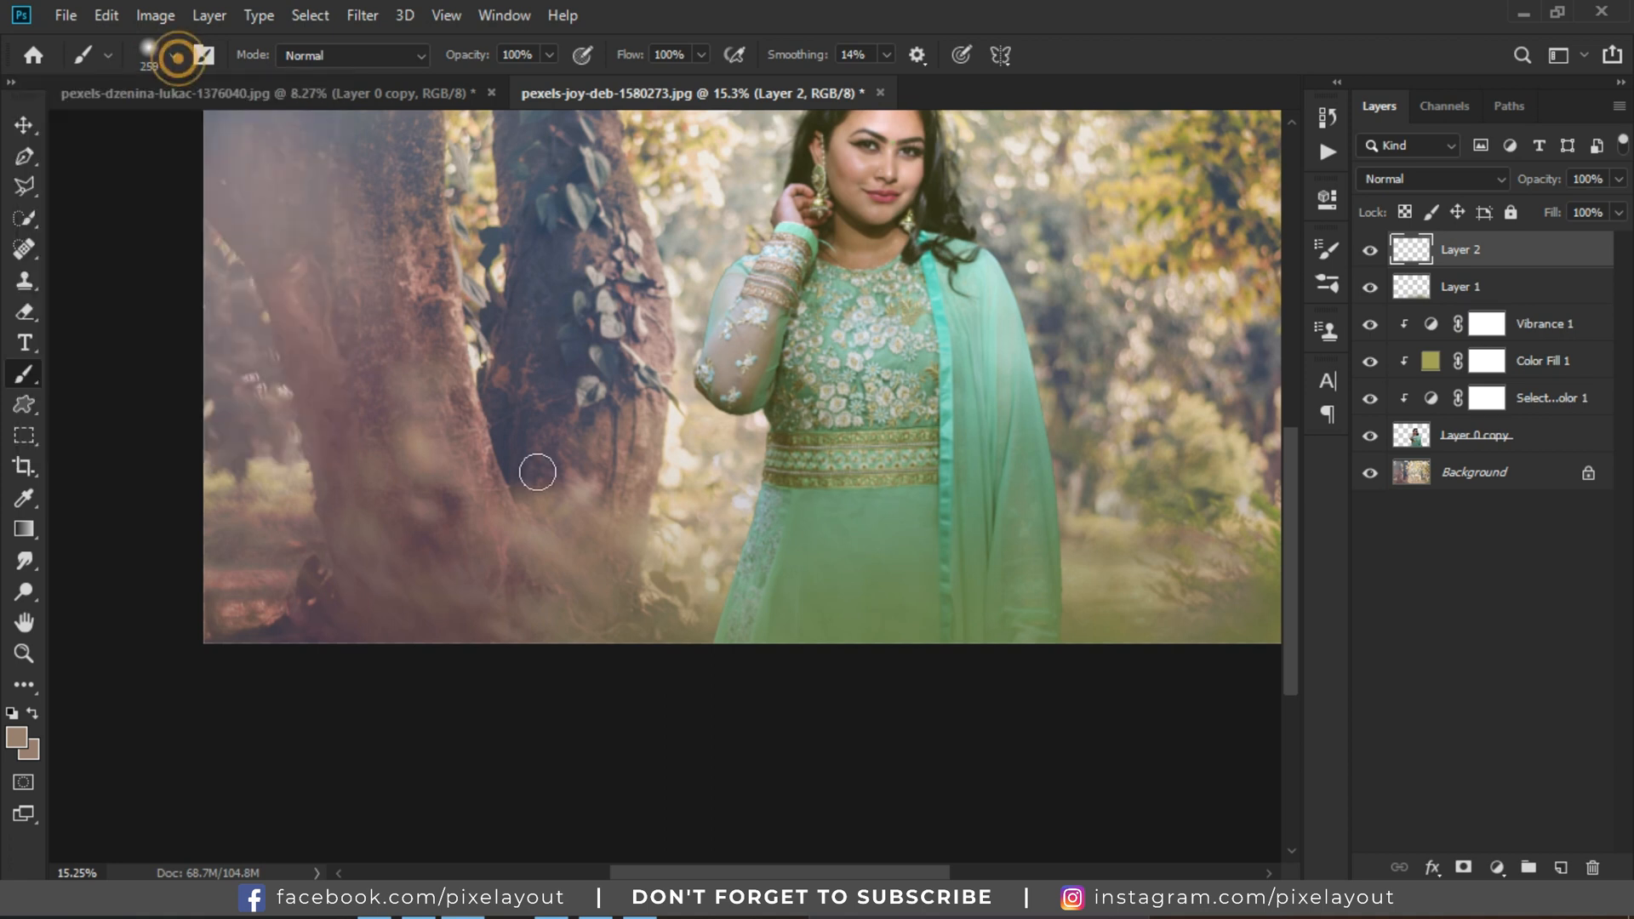
# Paint two brown strokes over the lower part of the dress and lower the layer's opacity to 26%.
pyautogui.moveTo(765, 538)
pyautogui.mouseDown()
pyautogui.moveTo(870, 596)
pyautogui.moveTo(882, 630)
pyautogui.moveTo(787, 573)
pyautogui.moveTo(853, 640)
pyautogui.mouseUp()
pyautogui.moveTo(959, 537); pyautogui.dragTo(962, 643)
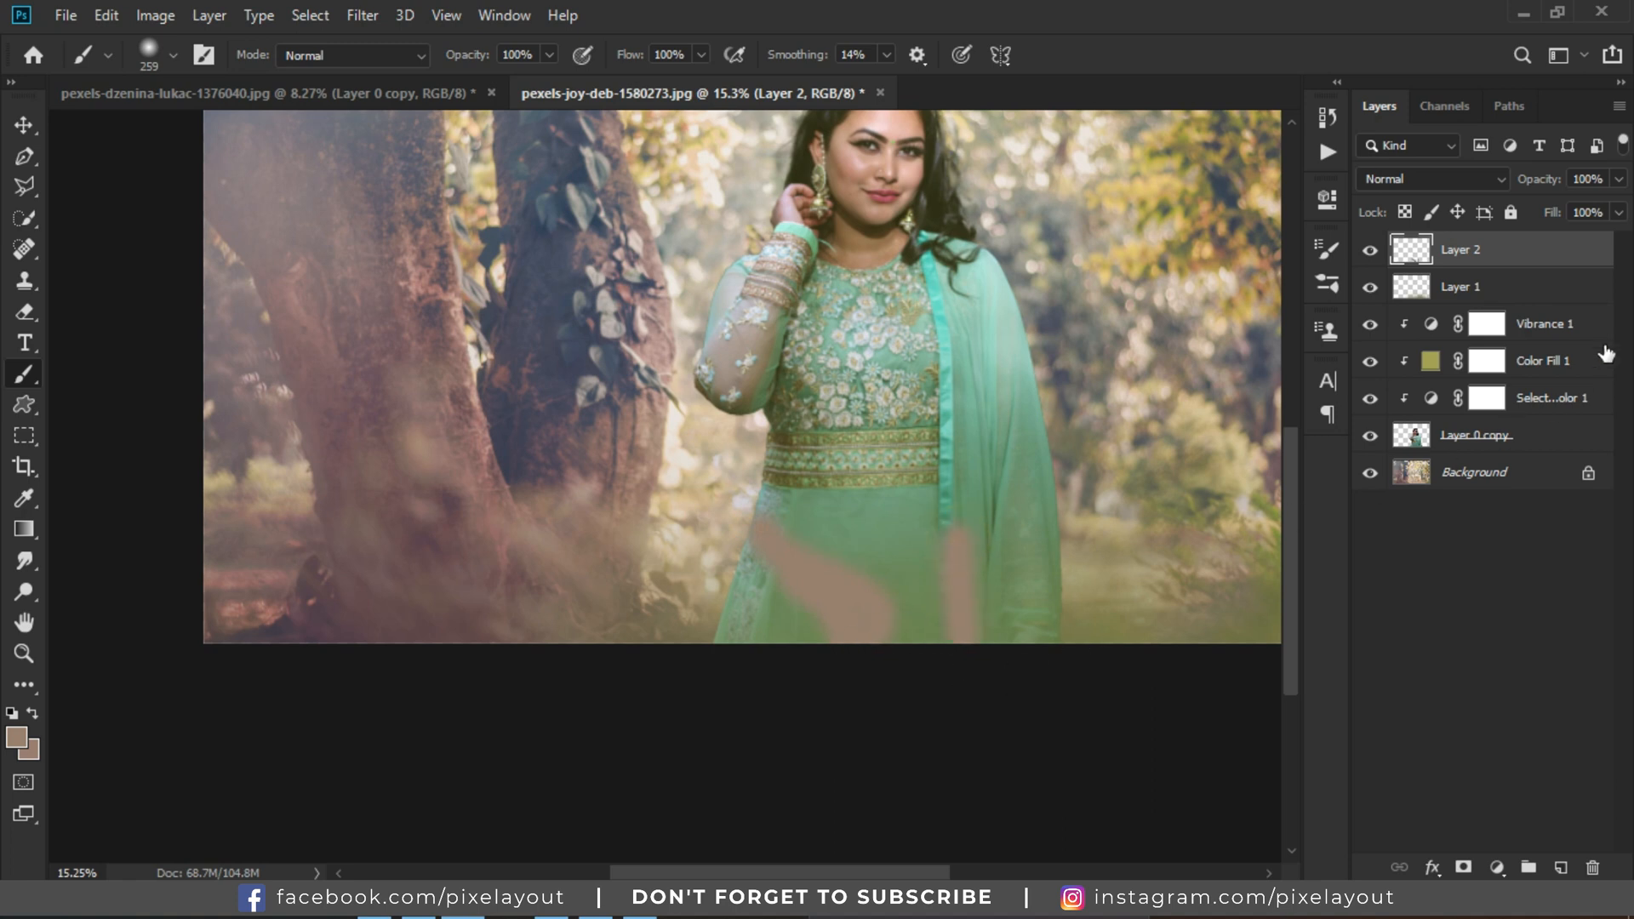
pyautogui.click(1618, 179)
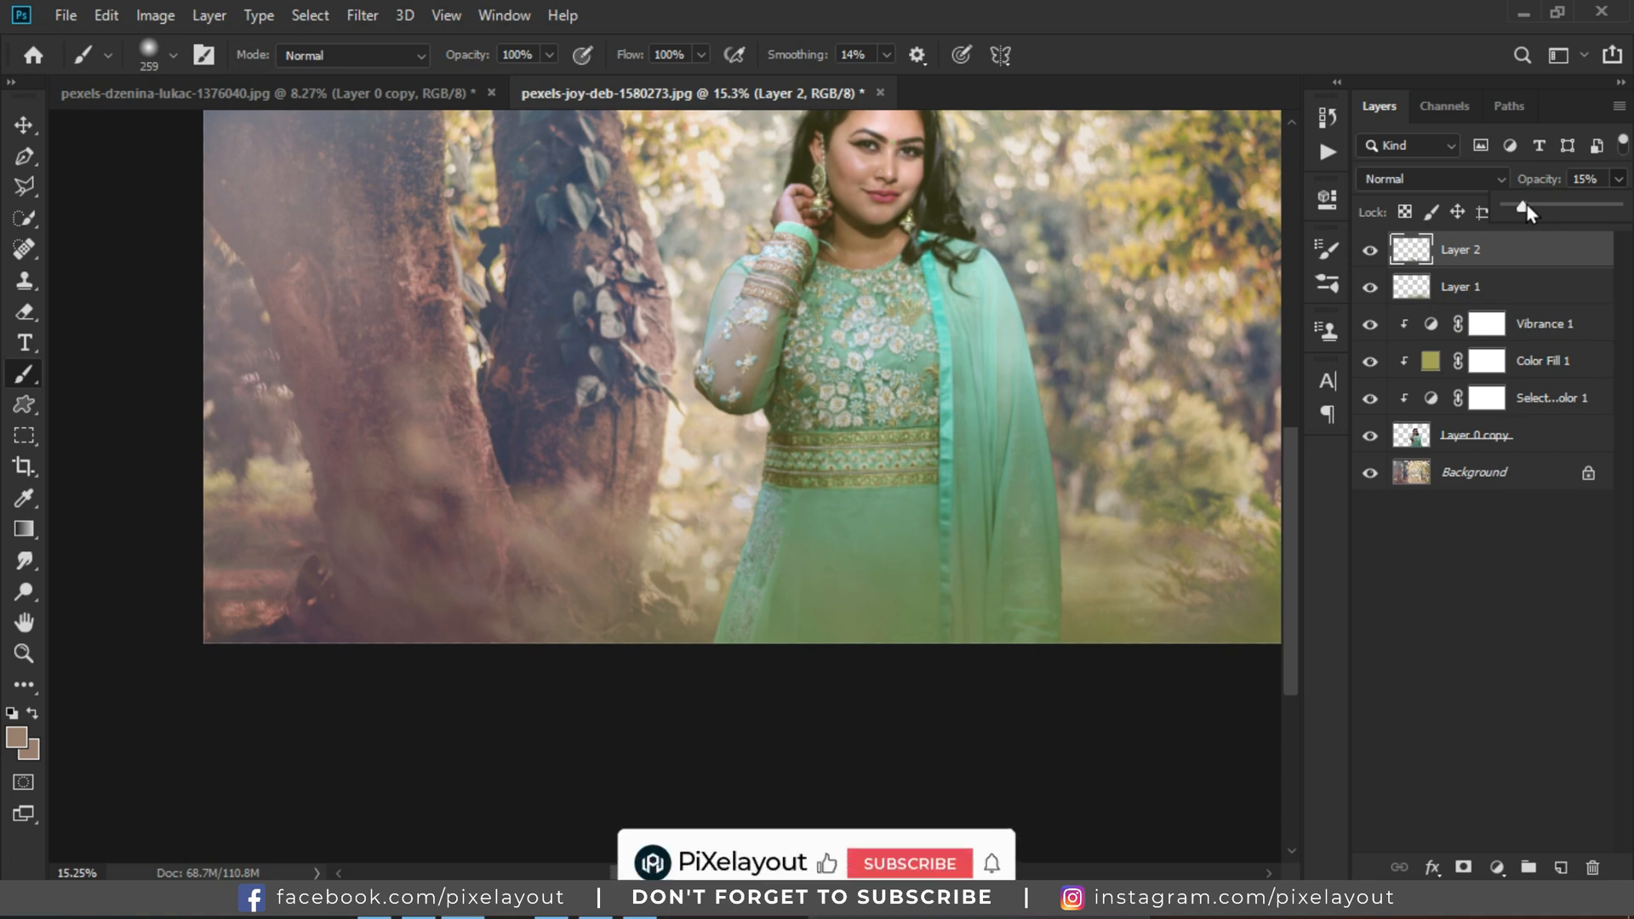
pyautogui.moveTo(1527, 204); pyautogui.dragTo(1535, 204)
# Compare the image with the brown and green haze layers hidden and shown, and inspect the blended result.
pyautogui.scroll(-3, 941, 553)
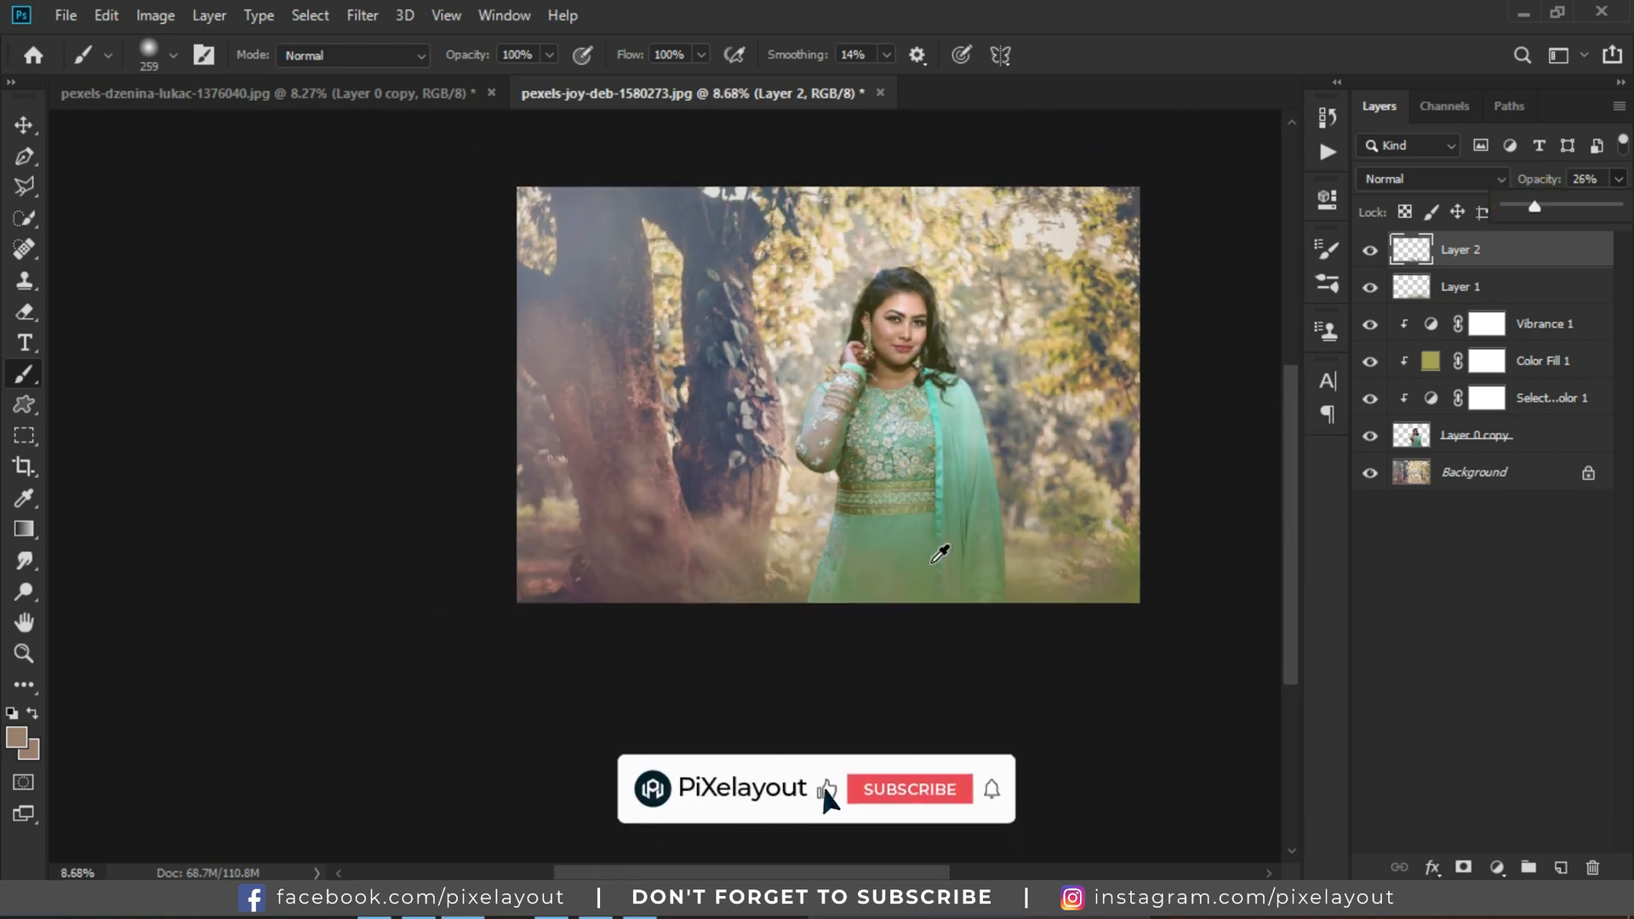
pyautogui.scroll(1, 996, 621)
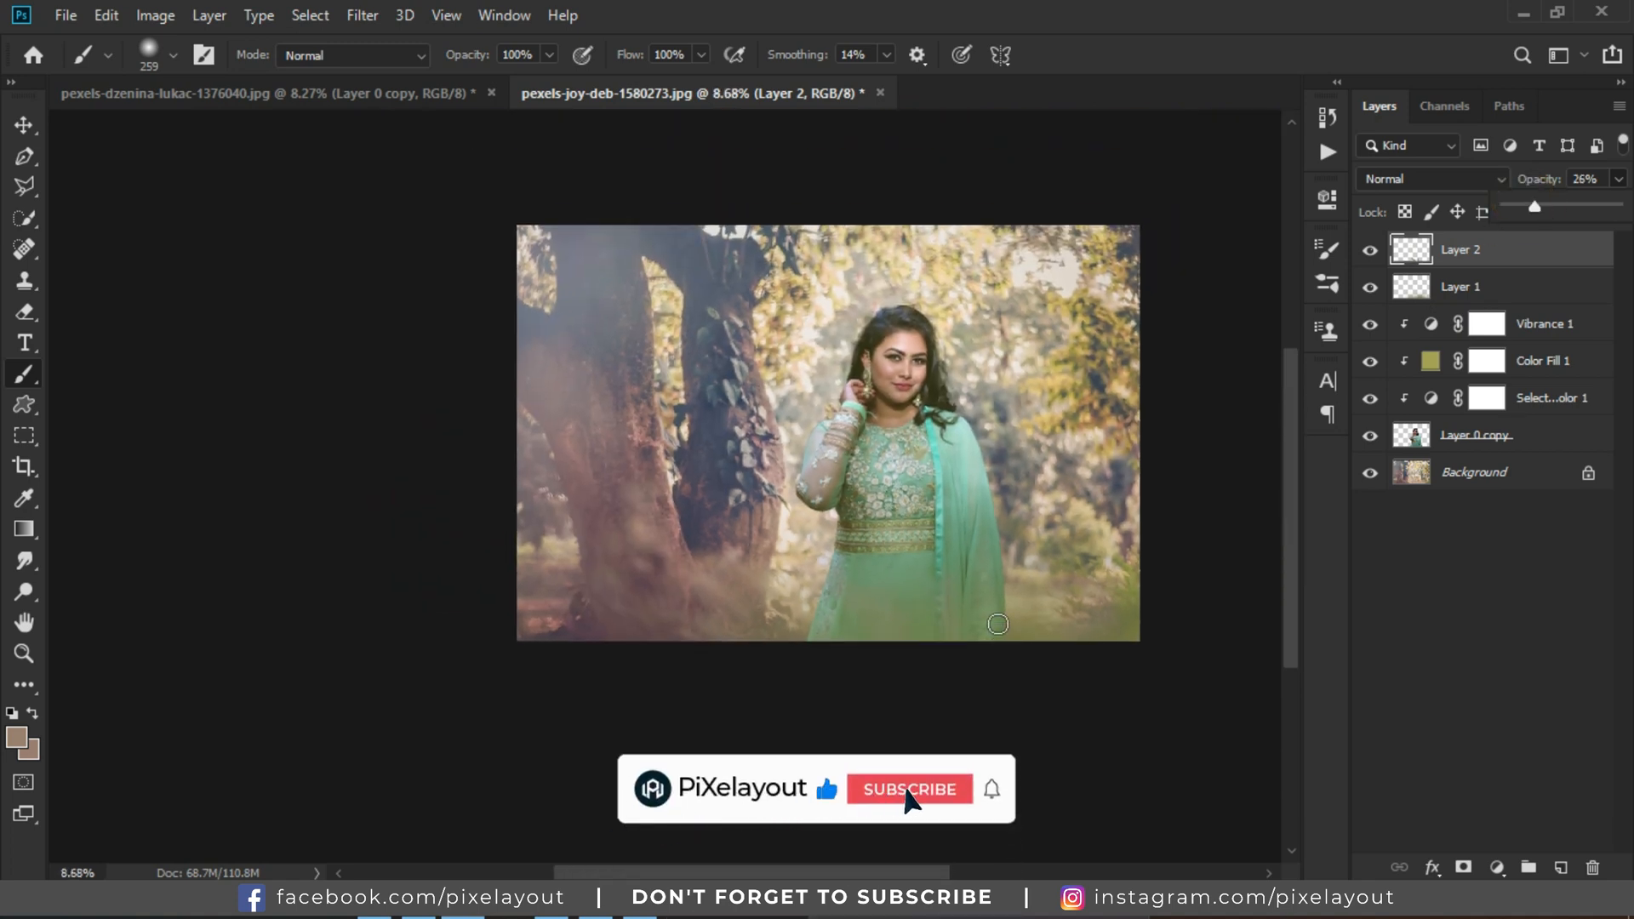
pyautogui.click(1370, 250)
pyautogui.click(1371, 252)
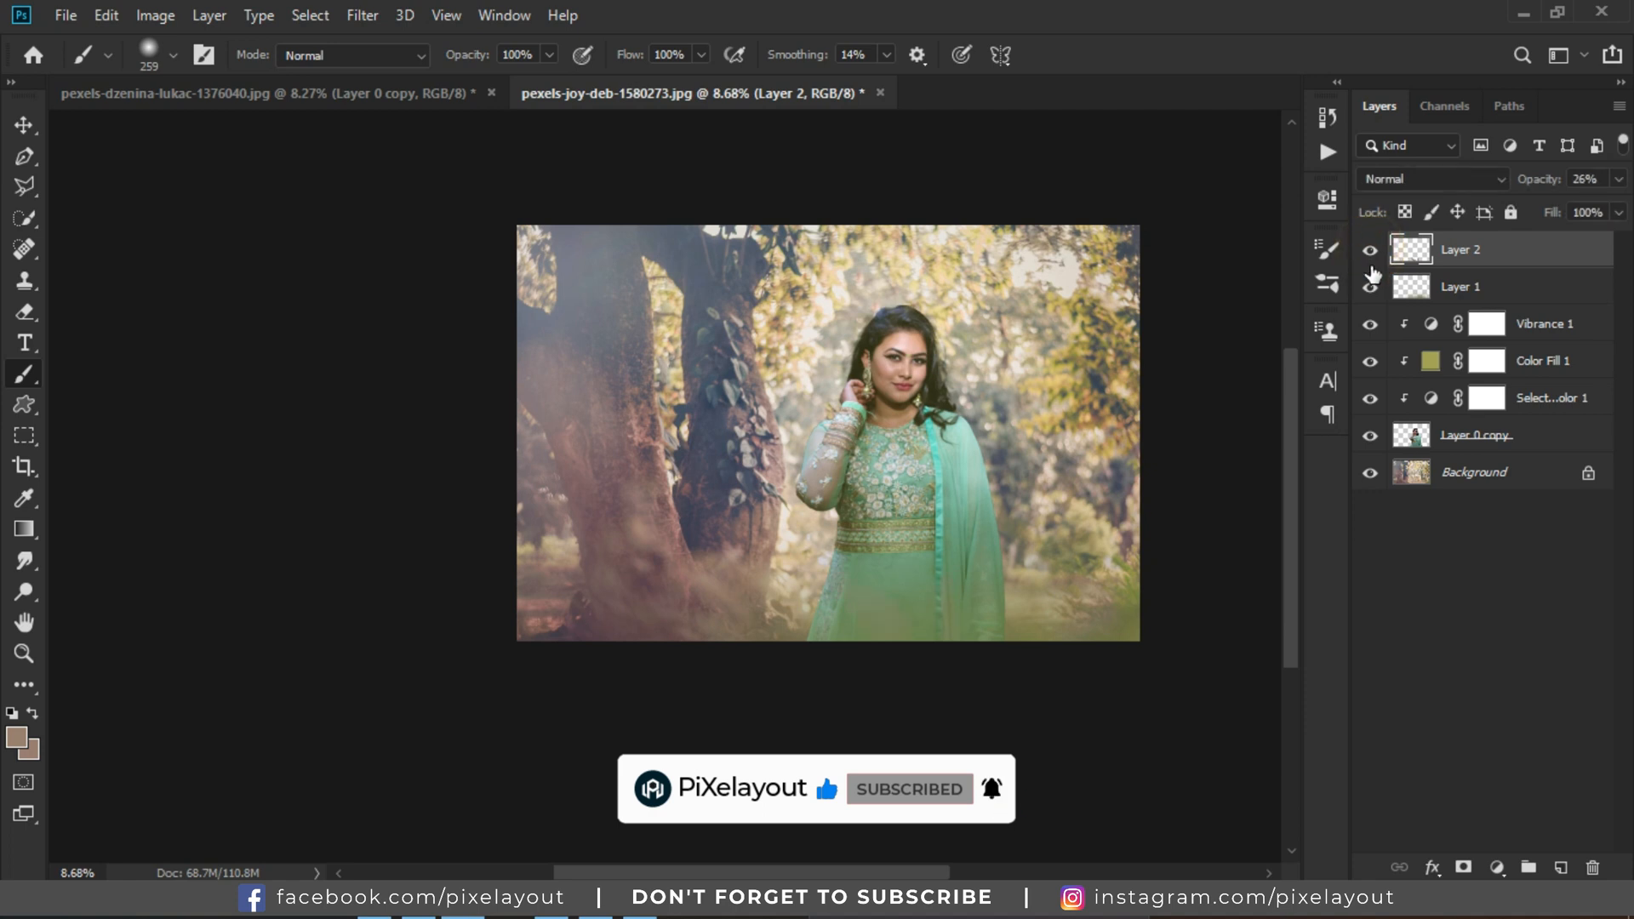
pyautogui.click(1371, 289)
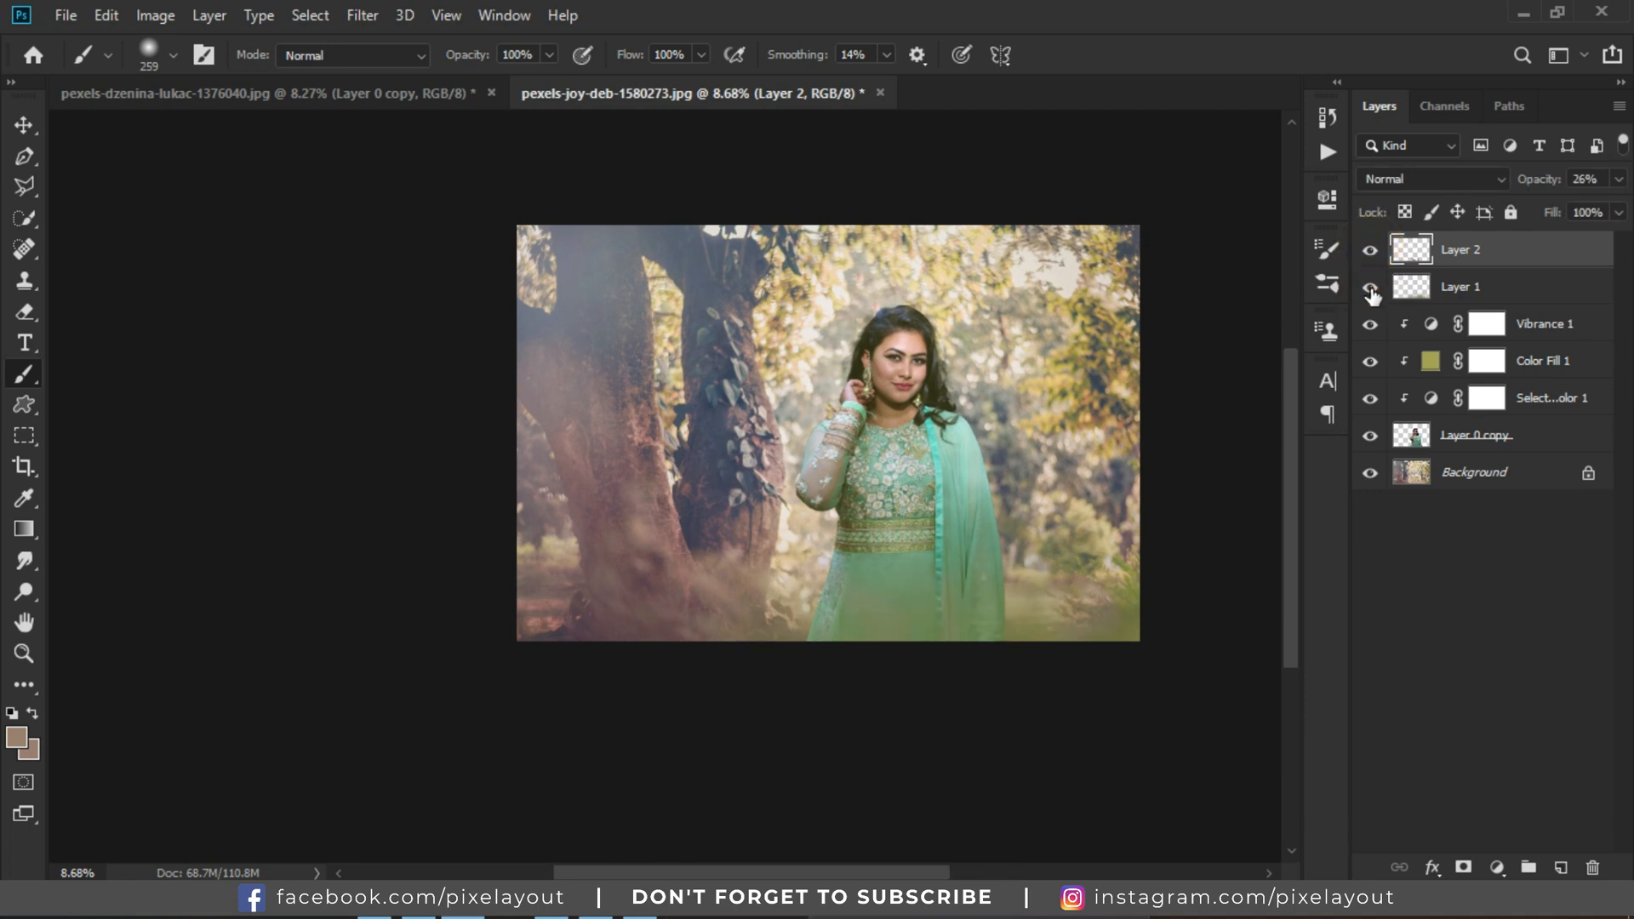
pyautogui.keyDown('alt'); pyautogui.scroll(5, 1081, 601); pyautogui.keyUp('alt')
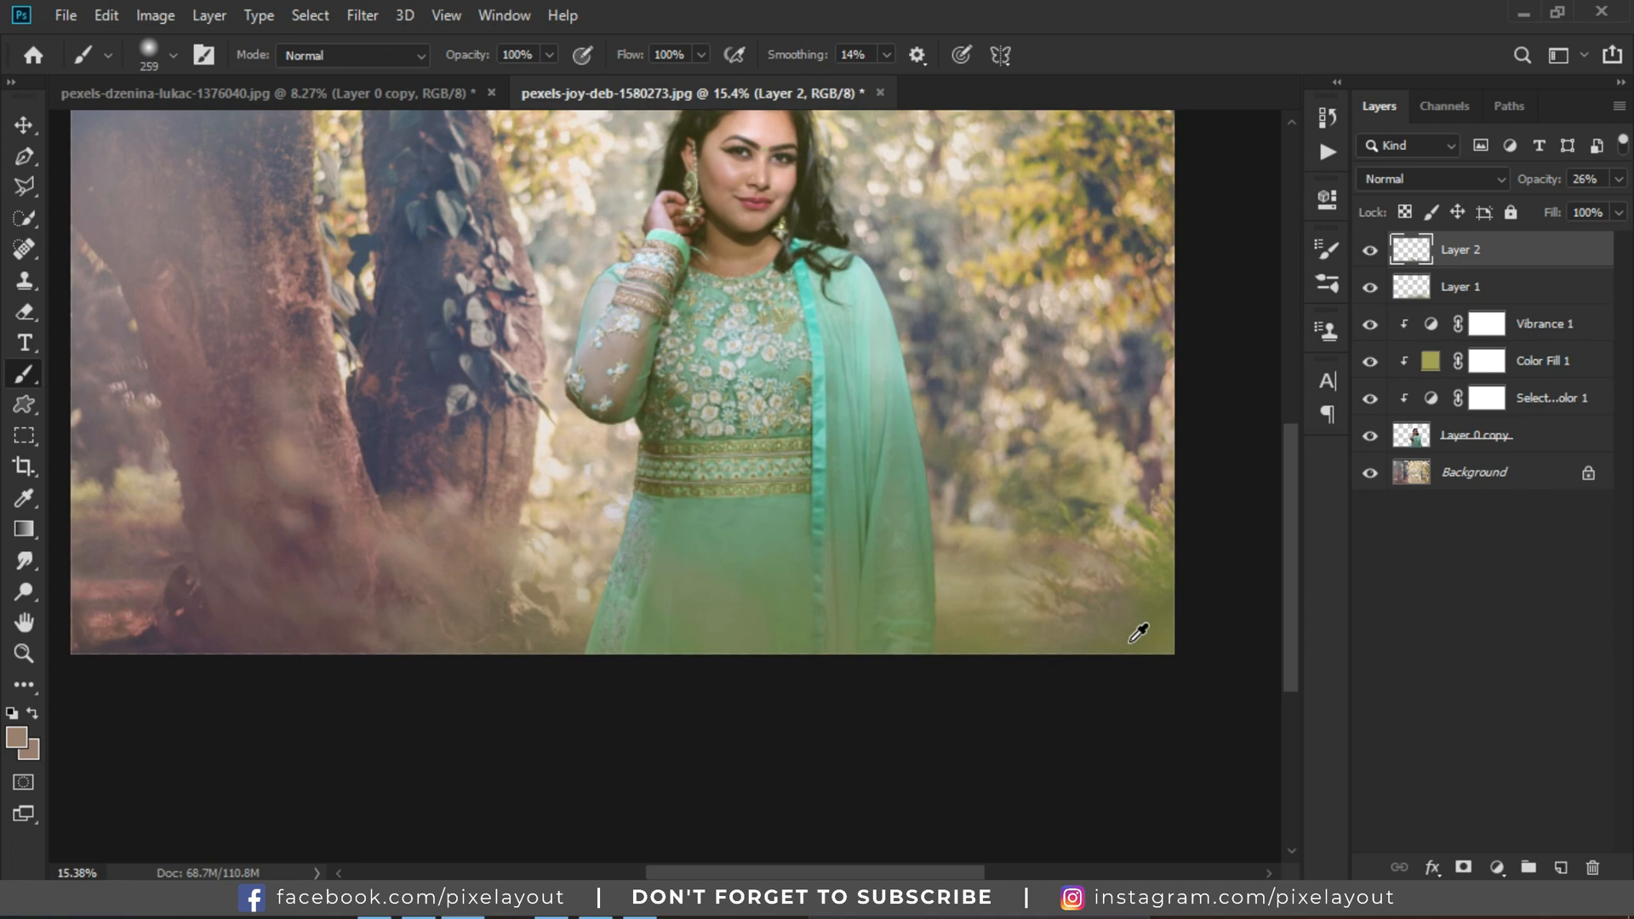
pyautogui.moveTo(1117, 424); pyautogui.dragTo(1141, 580)
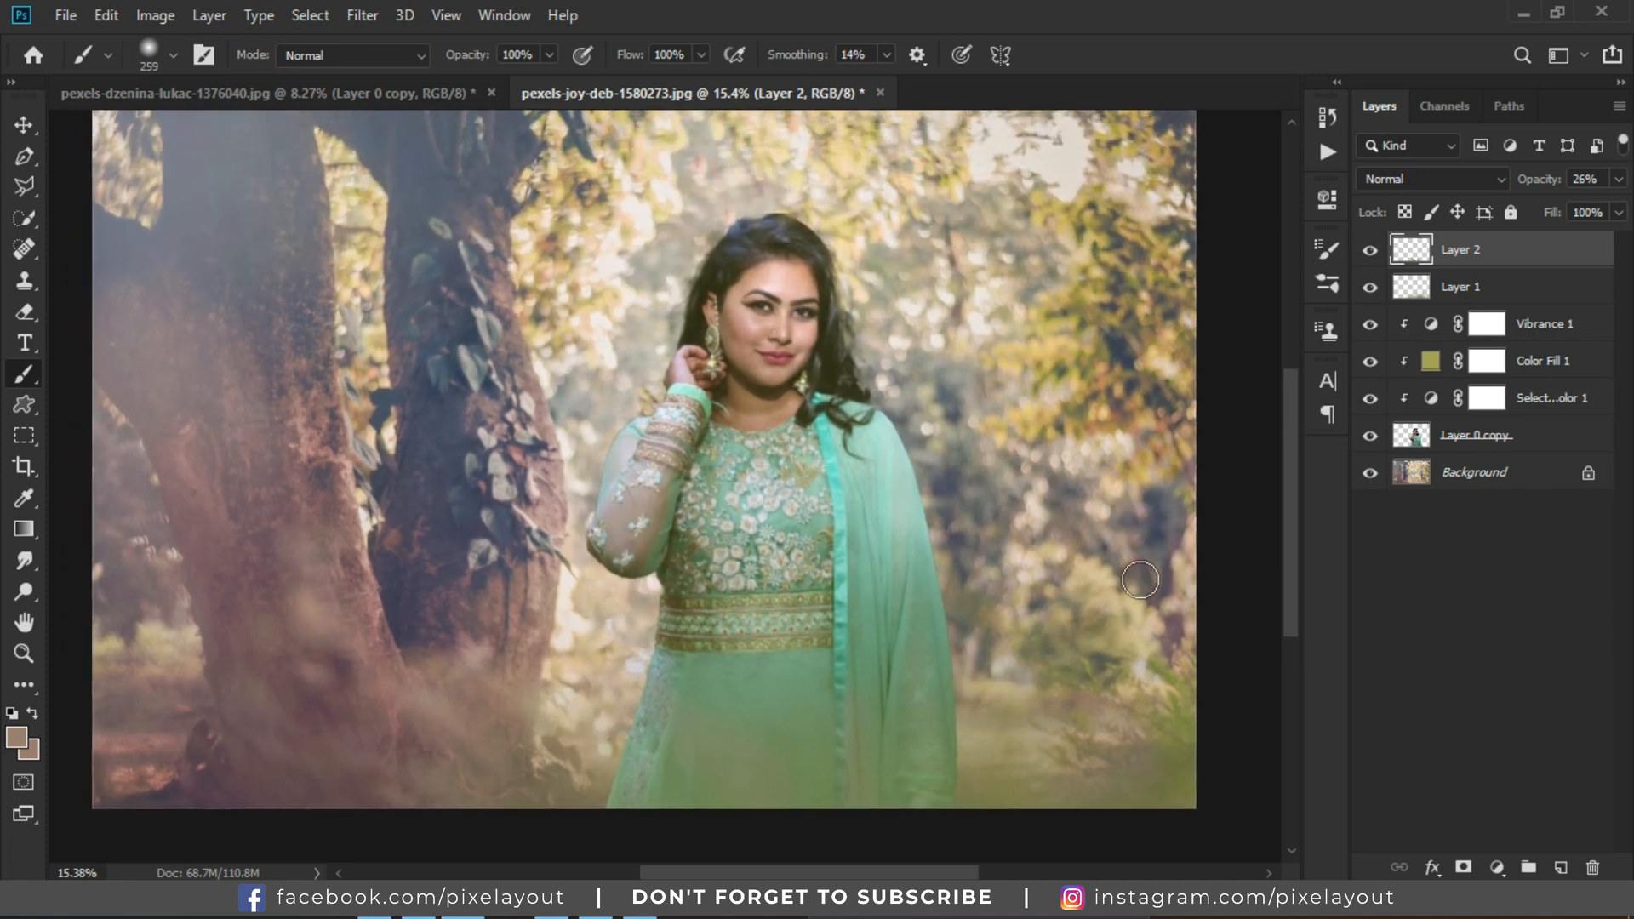
# Compare the composite with the Color Fill, Vibrance, Layer 1 and Layer 2 layers each hidden and shown in turn.
pyautogui.keyDown('alt'); pyautogui.scroll(-2, 1141, 580); pyautogui.keyUp('alt')
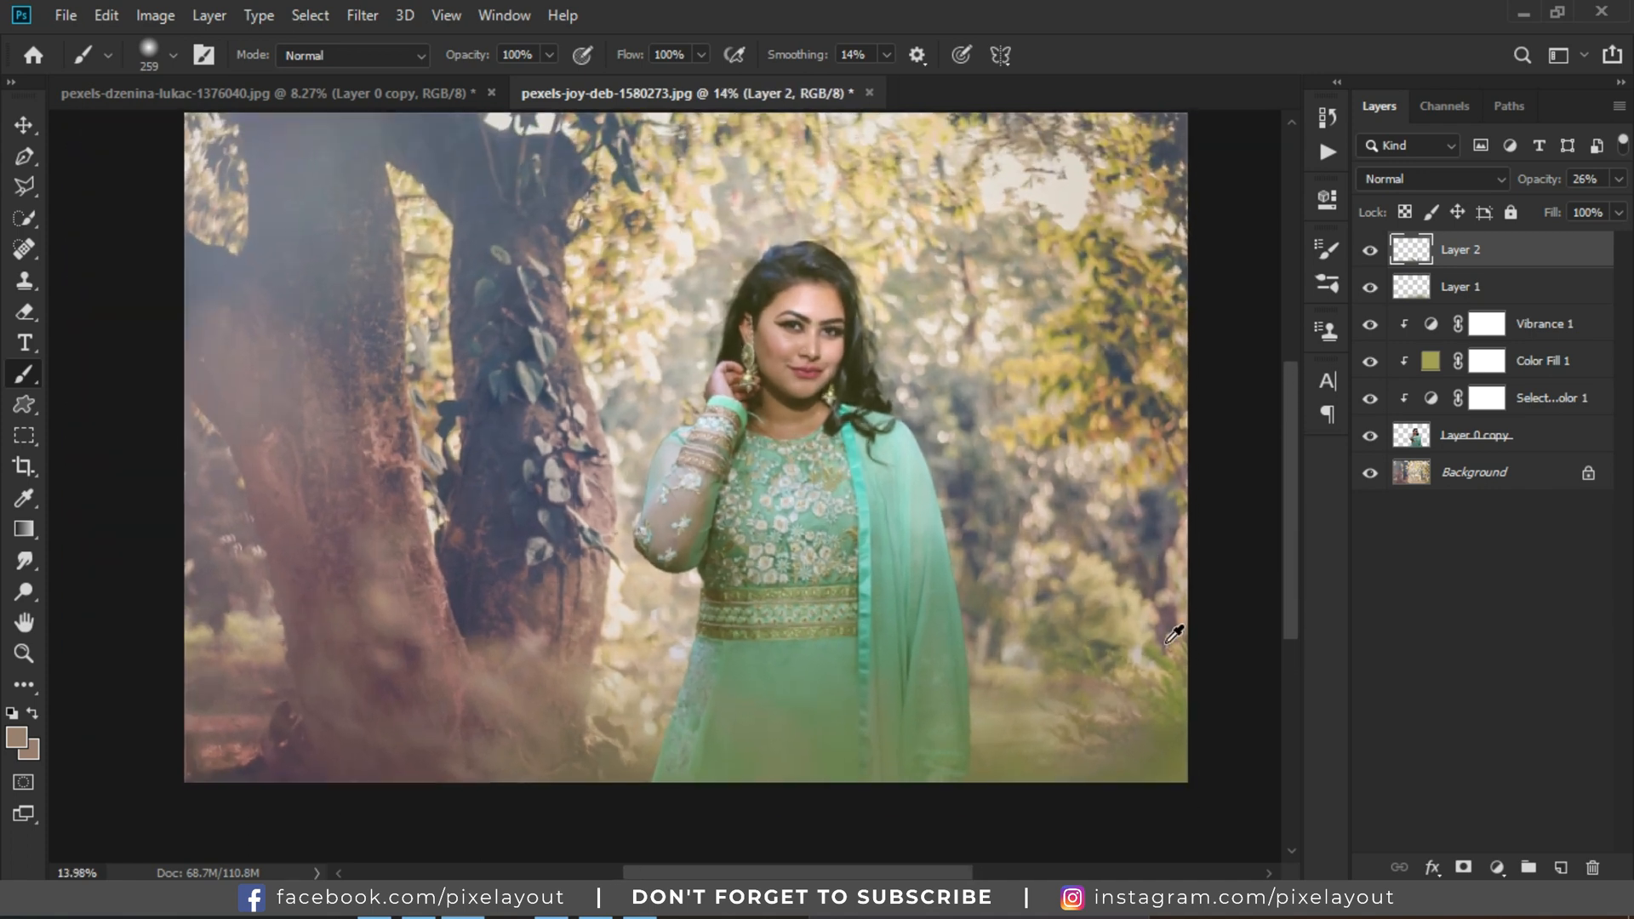
pyautogui.scroll(1, 1166, 645)
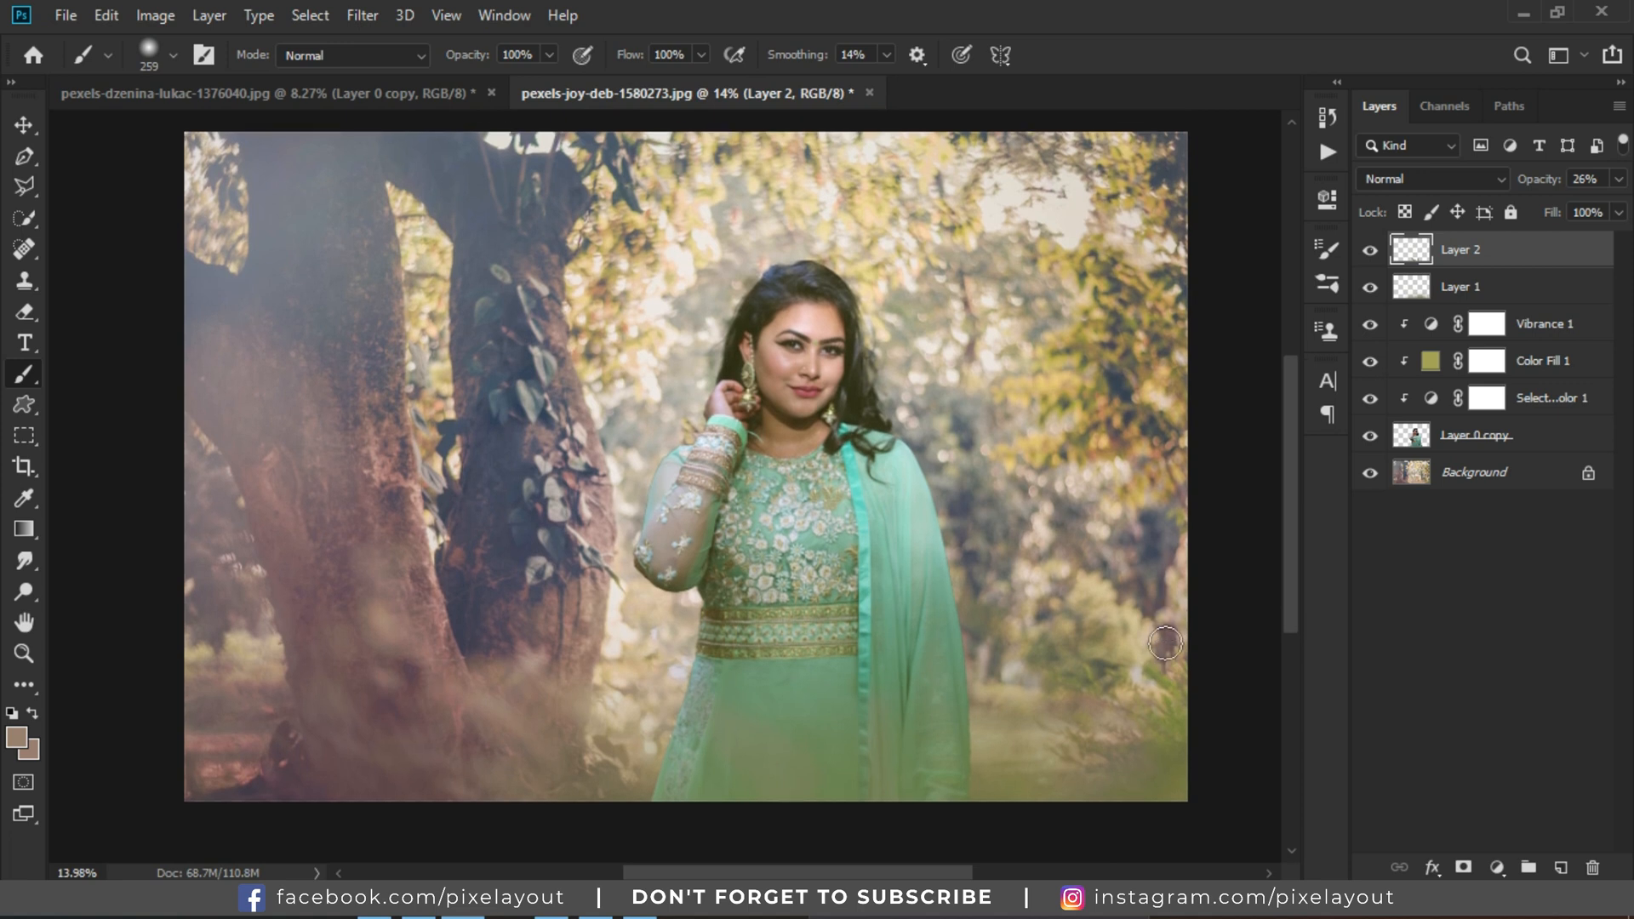
pyautogui.click(1368, 365)
pyautogui.click(1368, 364)
pyautogui.click(1366, 326)
pyautogui.click(1367, 326)
pyautogui.click(1371, 287)
pyautogui.click(1372, 287)
pyautogui.click(1371, 250)
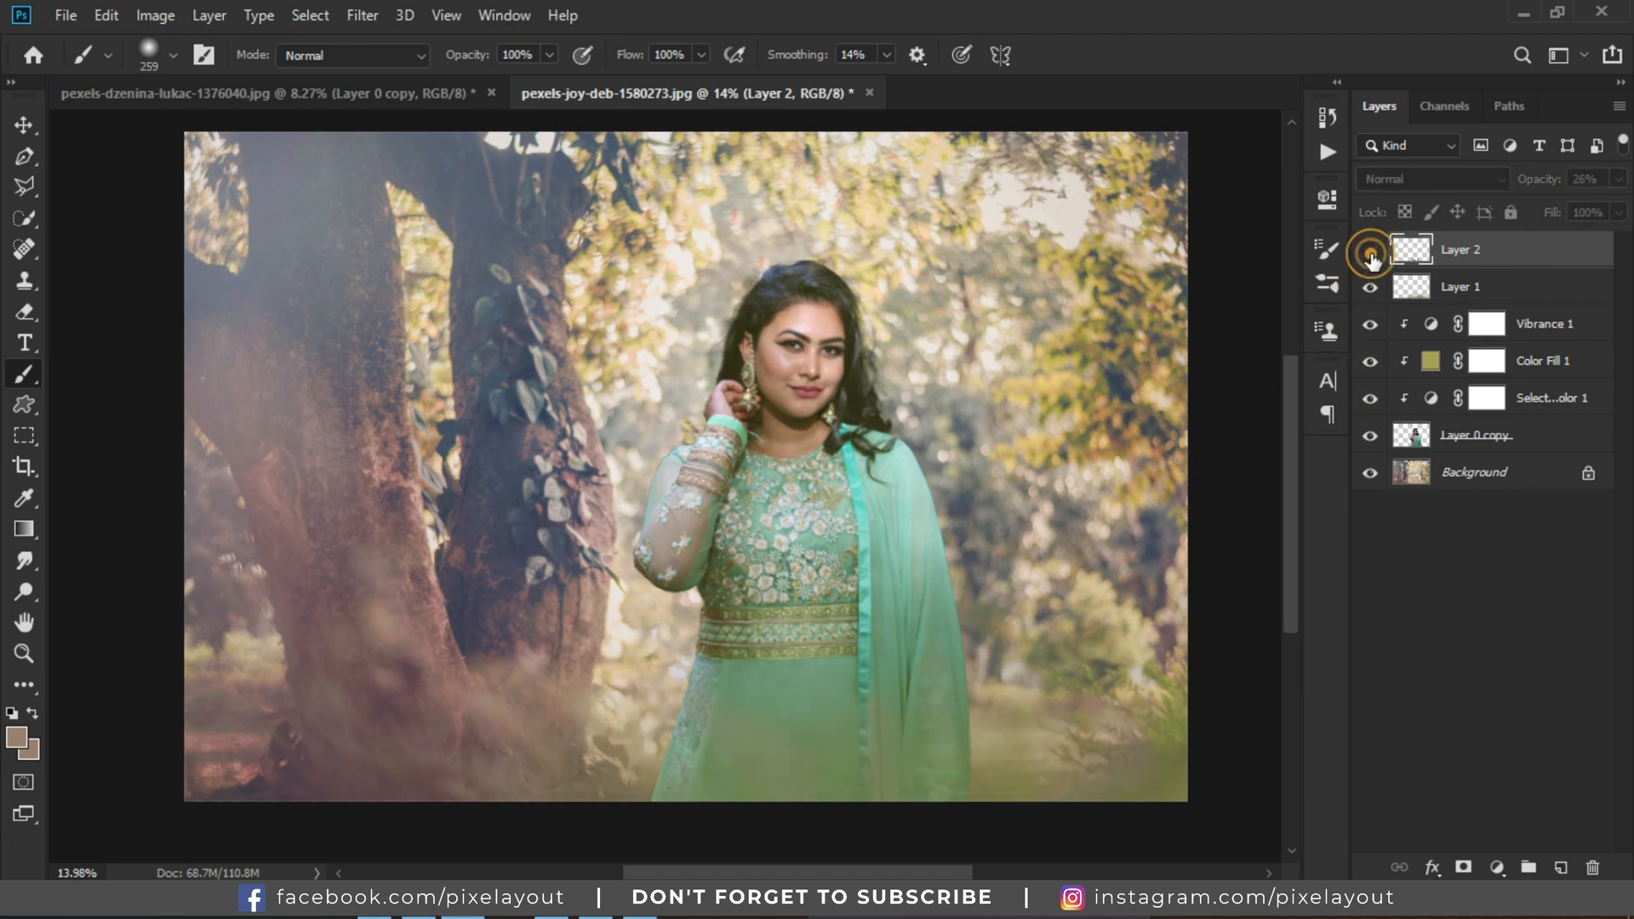
pyautogui.click(1370, 250)
# Review the whole blended composite and switch to the Move tool.
pyautogui.scroll(-1, 1040, 582)
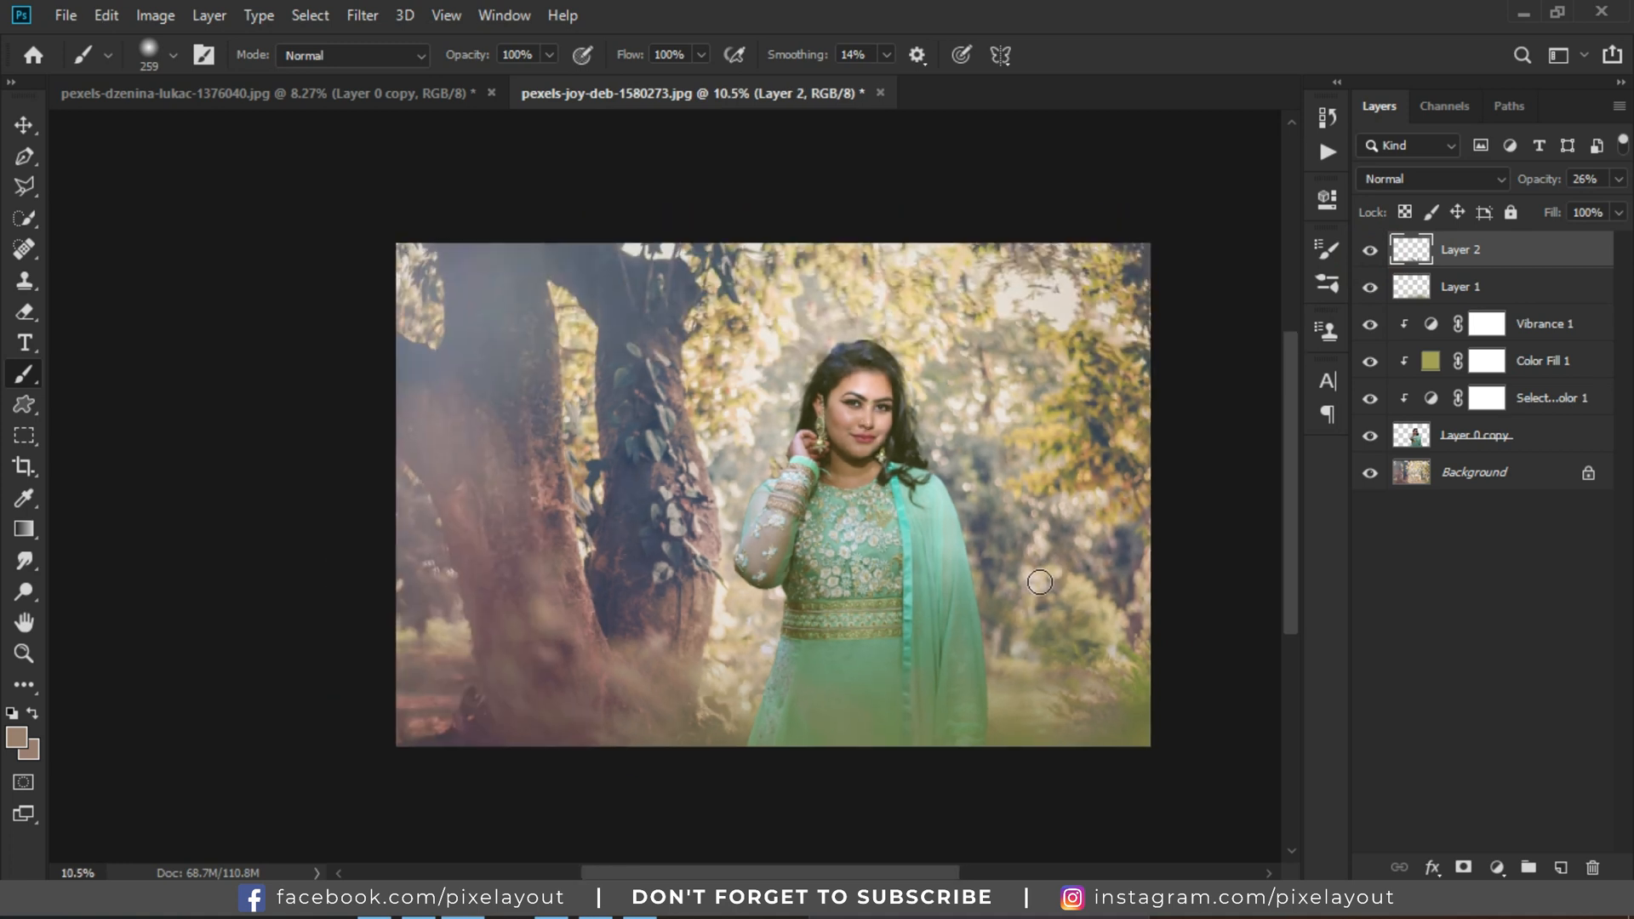
pyautogui.scroll(-2, 1056, 572)
pyautogui.scroll(2, 1107, 553)
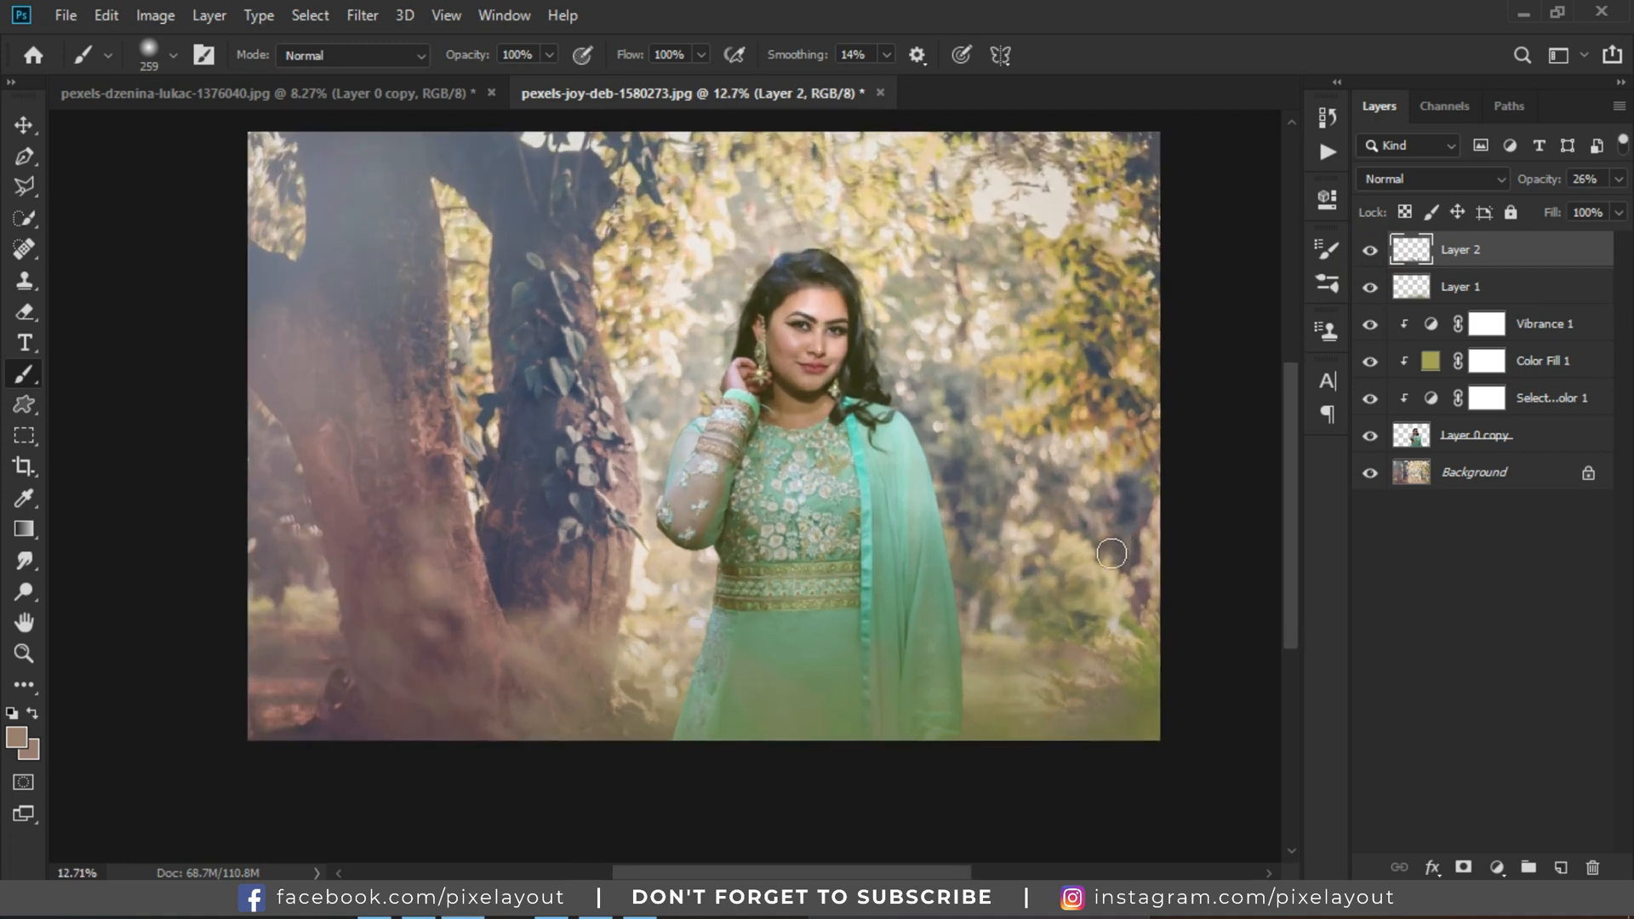
pyautogui.scroll(2, 1114, 558)
pyautogui.click(26, 125)
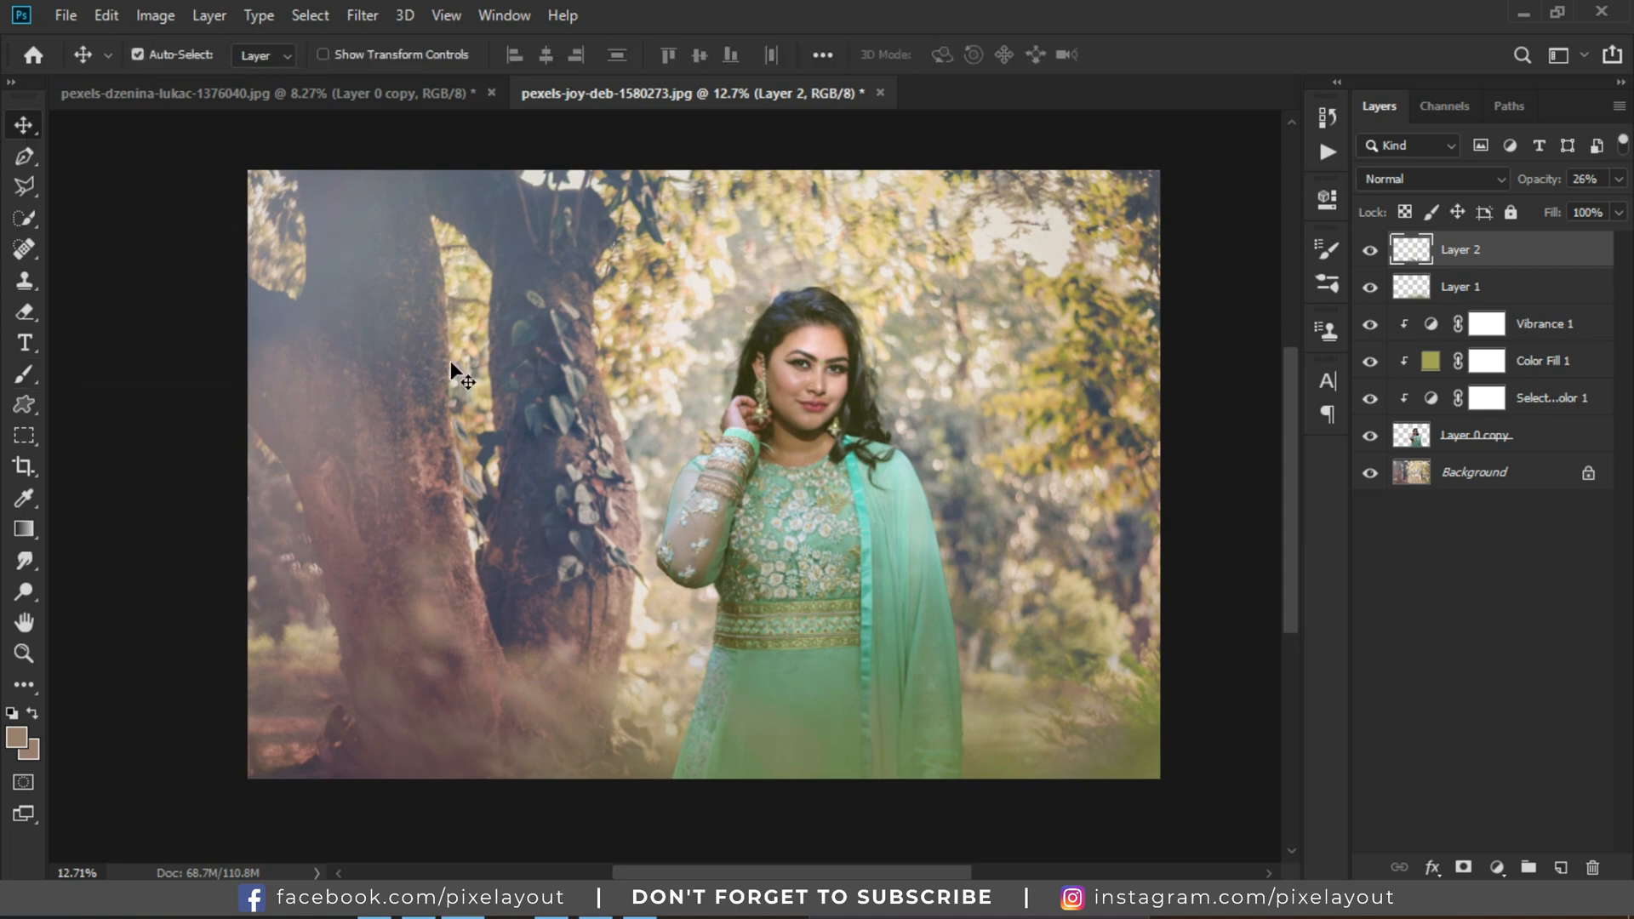